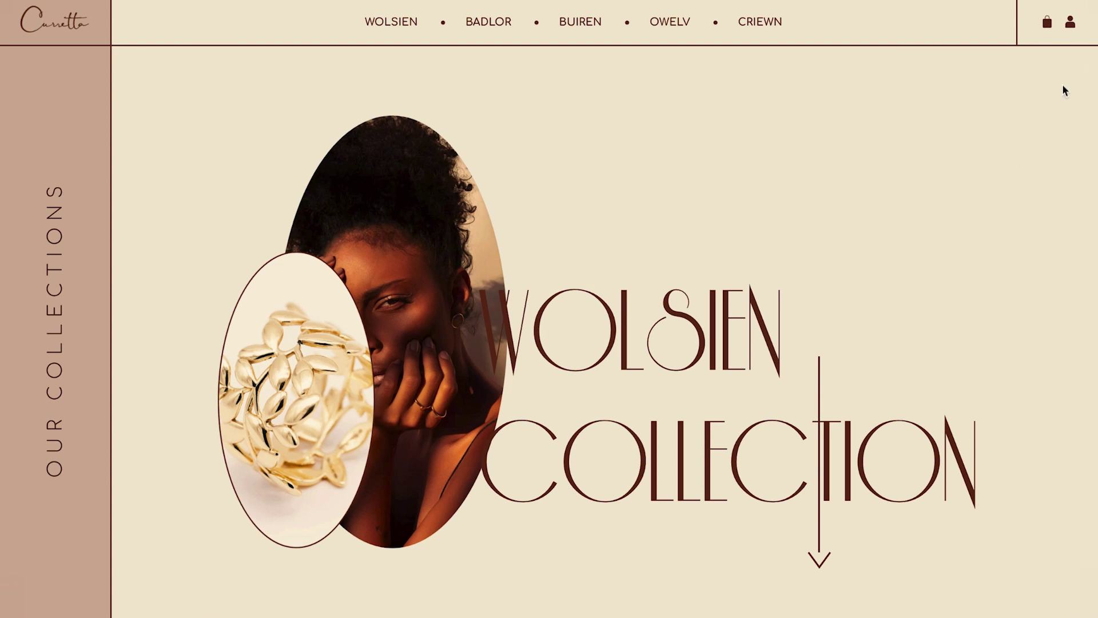
Step: Open the My Account dashboard and view the Orders, Addresses and Personal Details tabs in turn
click(1072, 22)
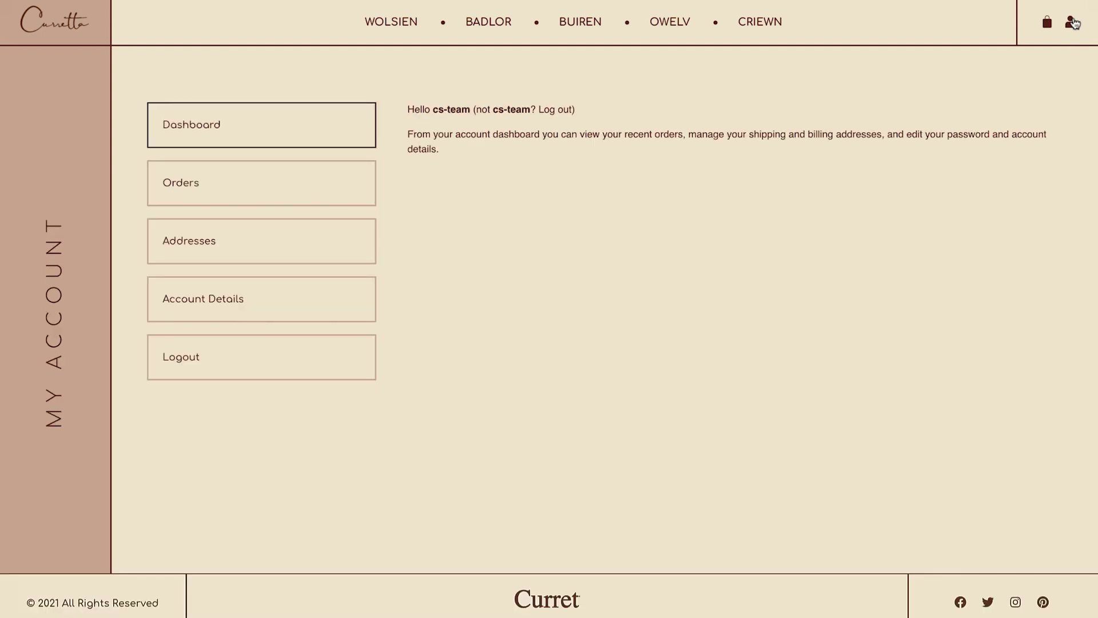
click(215, 178)
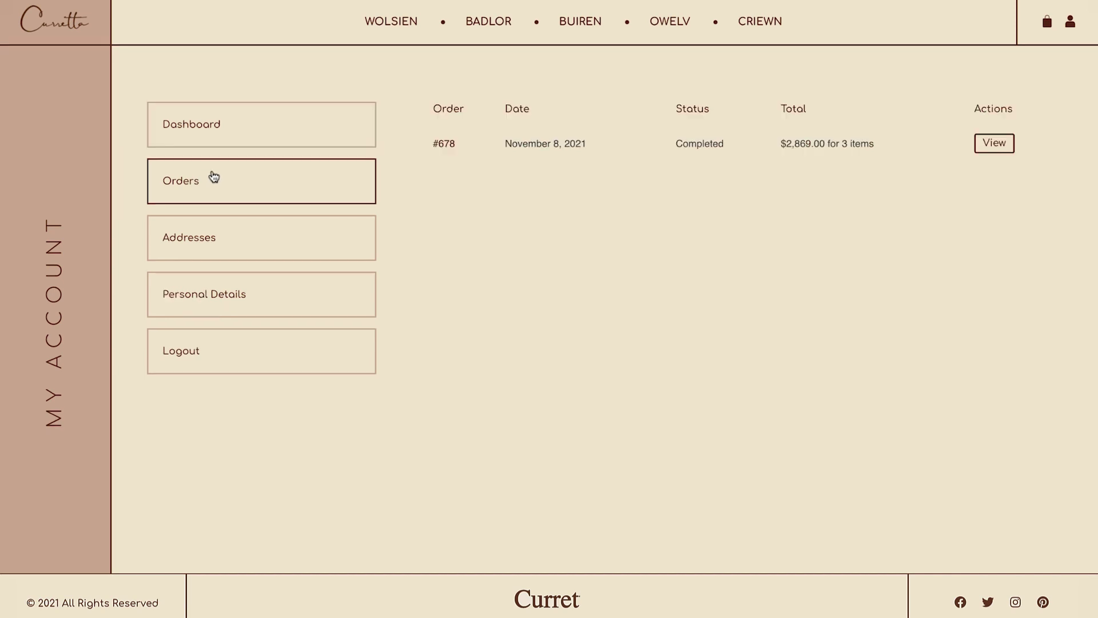
click(221, 236)
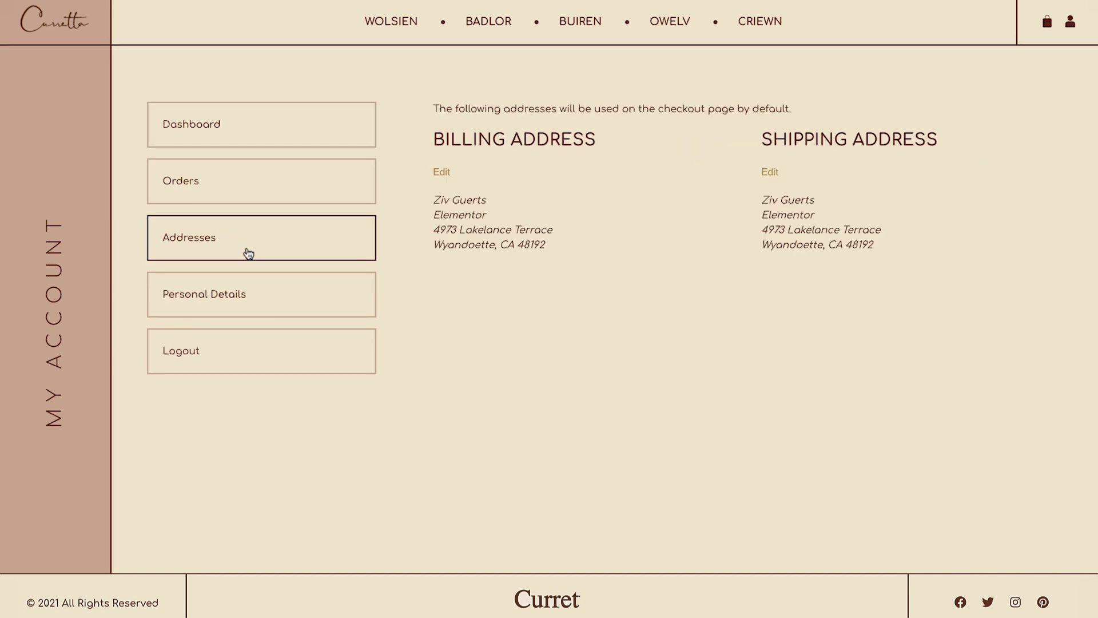
click(259, 298)
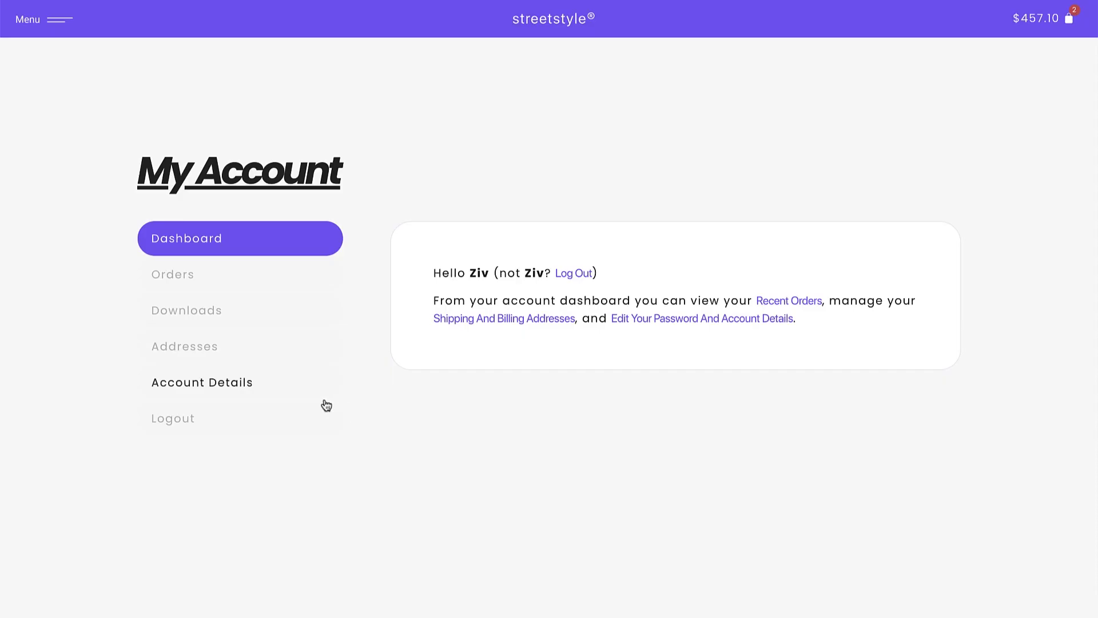
Step: Show the streetstyle account's orders and open the first order's details
click(184, 282)
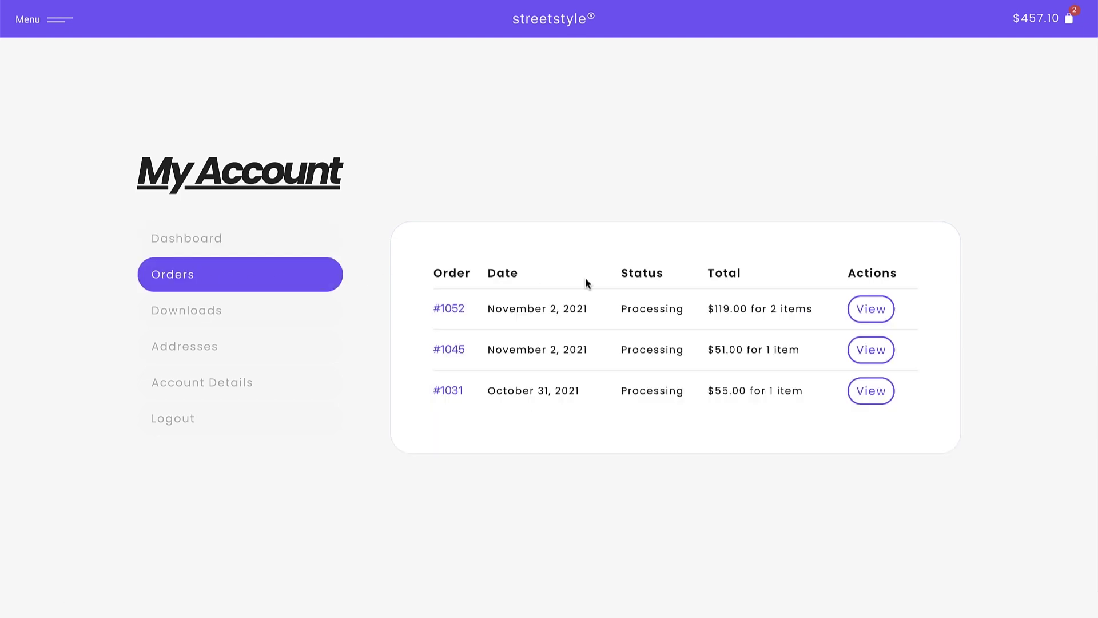
click(863, 310)
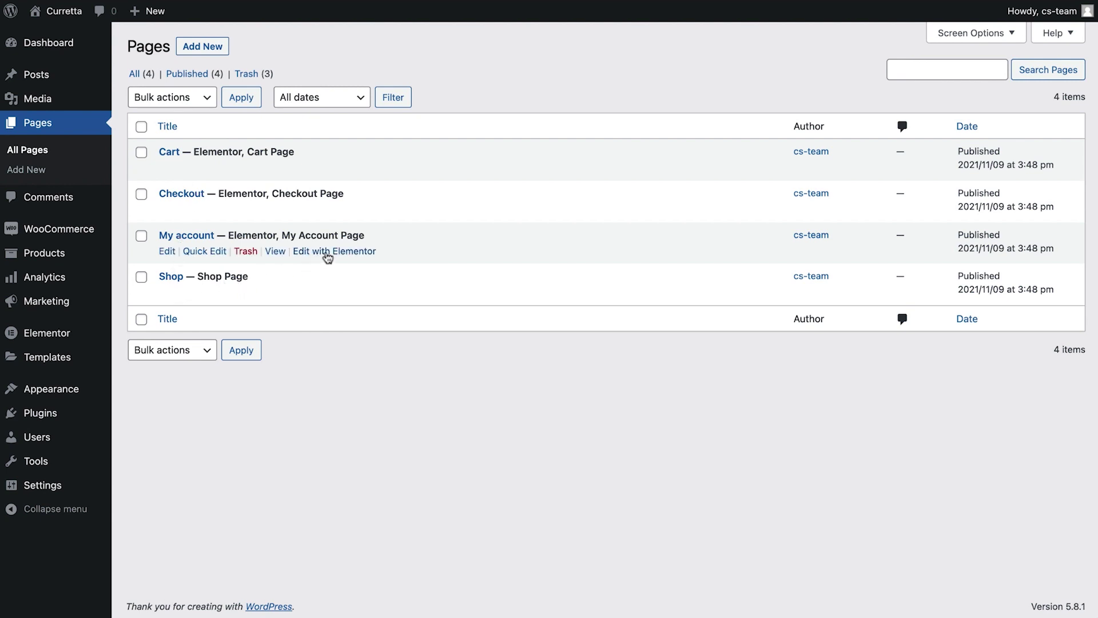
Step: Open the My account page with 'Edit with Elementor' from the Pages list
click(325, 252)
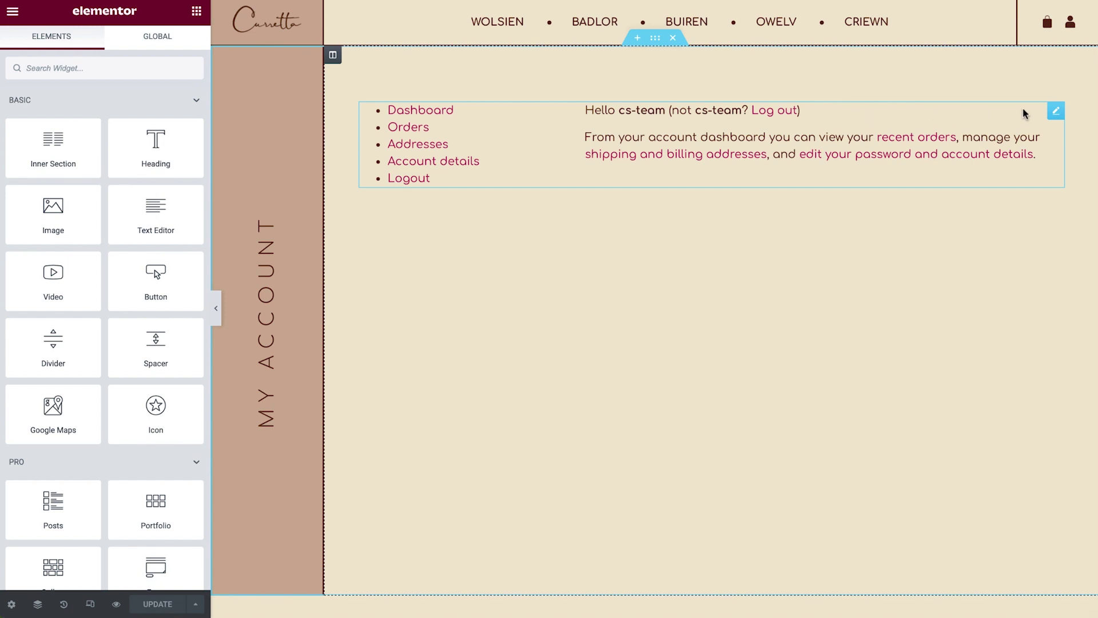
Step: Delete the shortcode-based Text Editor widget from the page
click(1055, 112)
right_click(1053, 114)
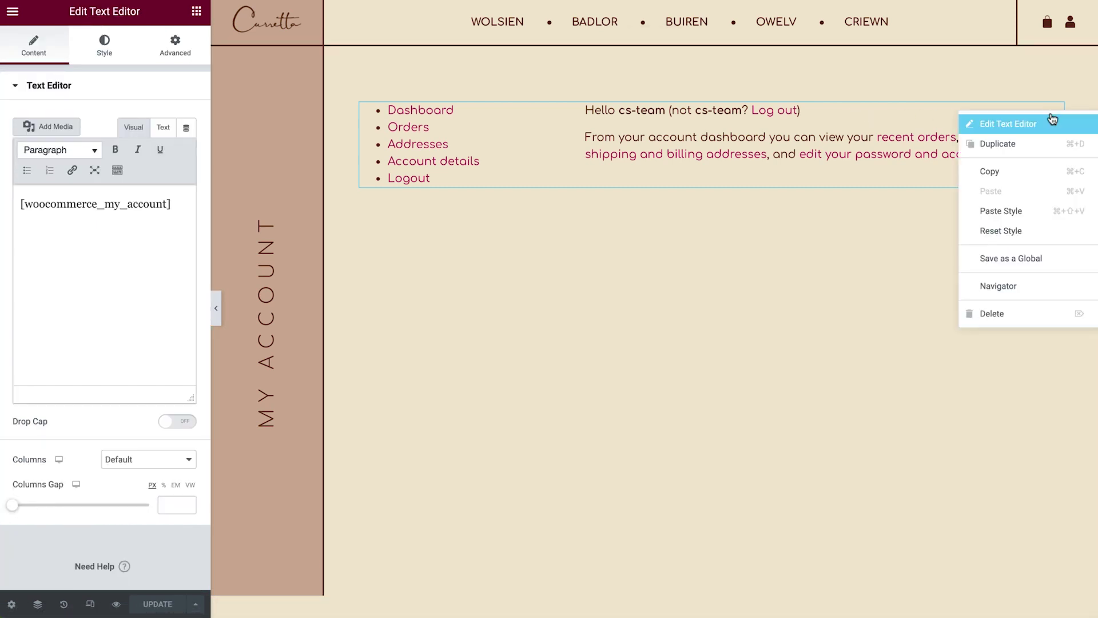
click(1001, 312)
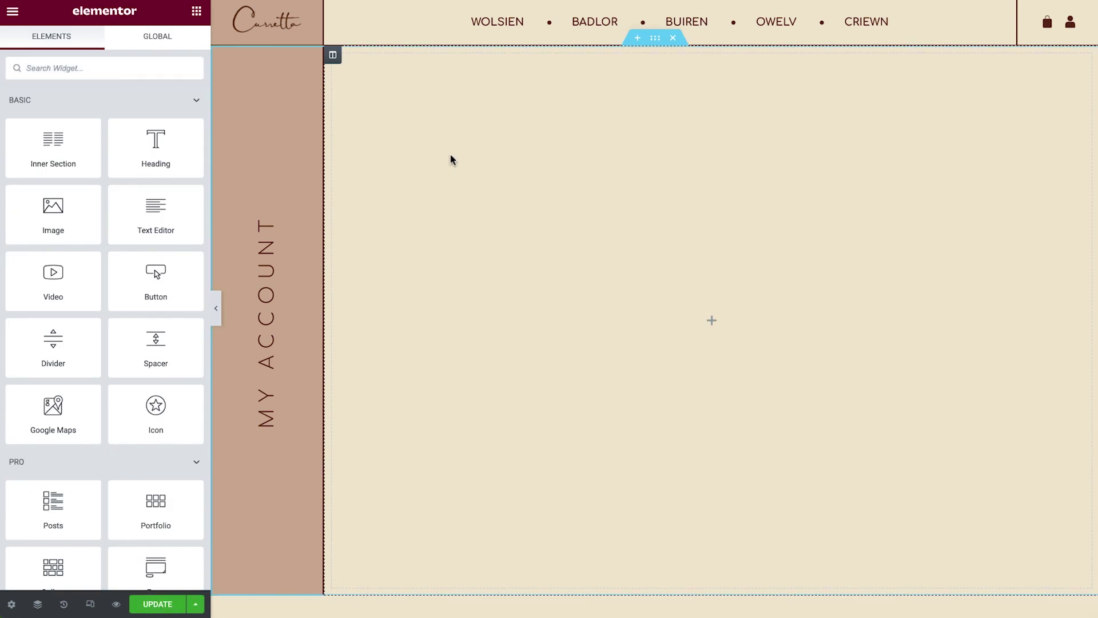
Step: Search widgets for 'my account' and drag the My Account widget onto the canvas
click(154, 67)
text(my account)
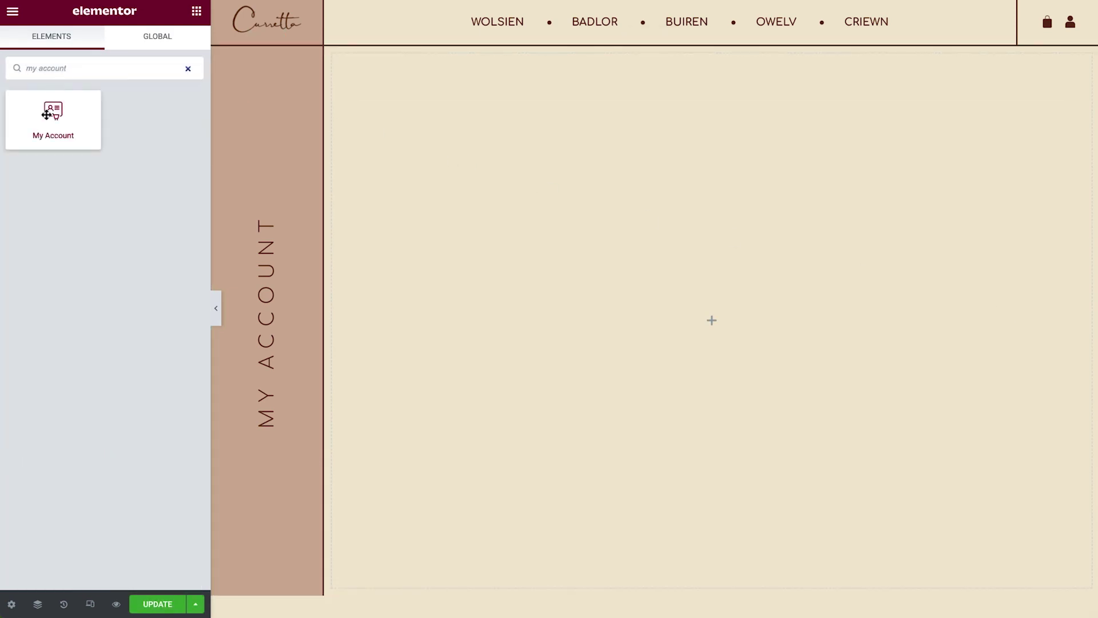
drag(56, 92, 517, 221)
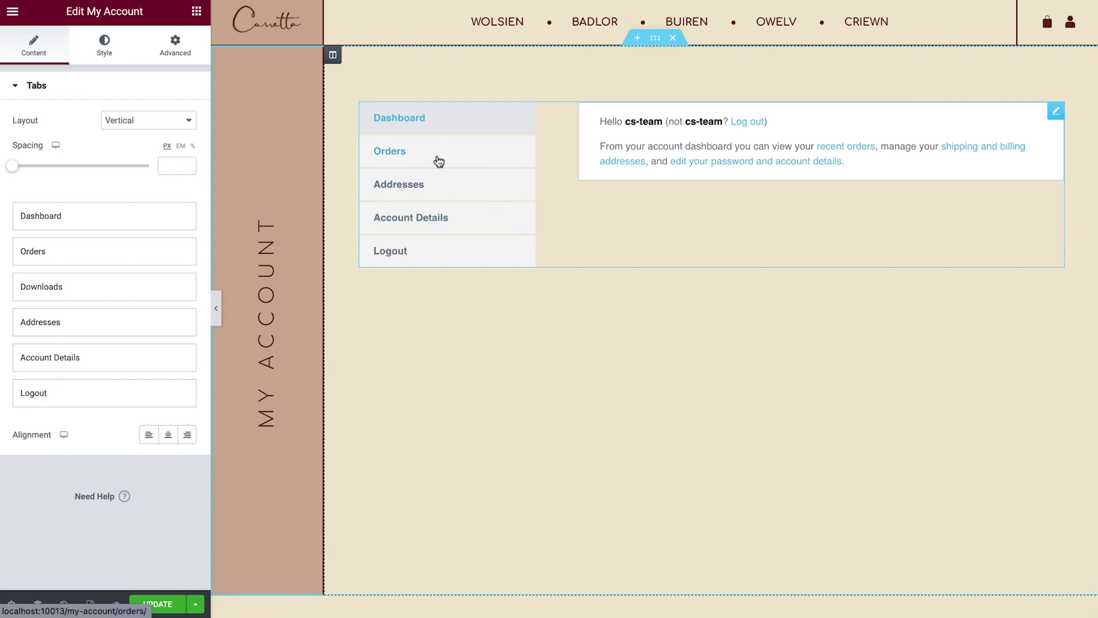
Step: Preview the Orders, Addresses and Account Details tabs inside the widget
click(436, 159)
click(437, 183)
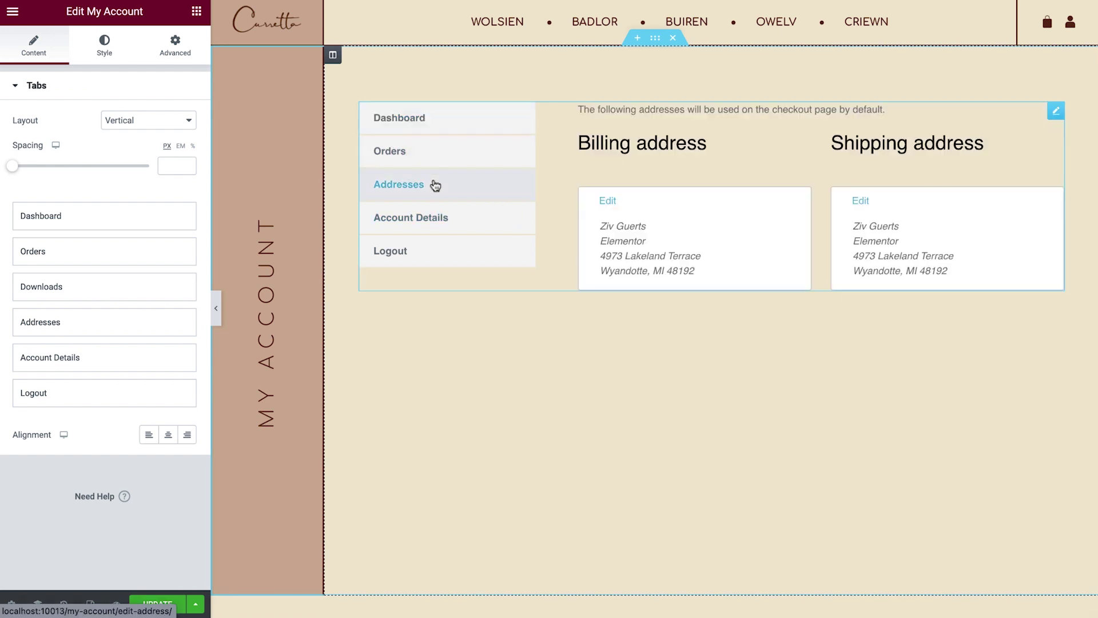
click(454, 218)
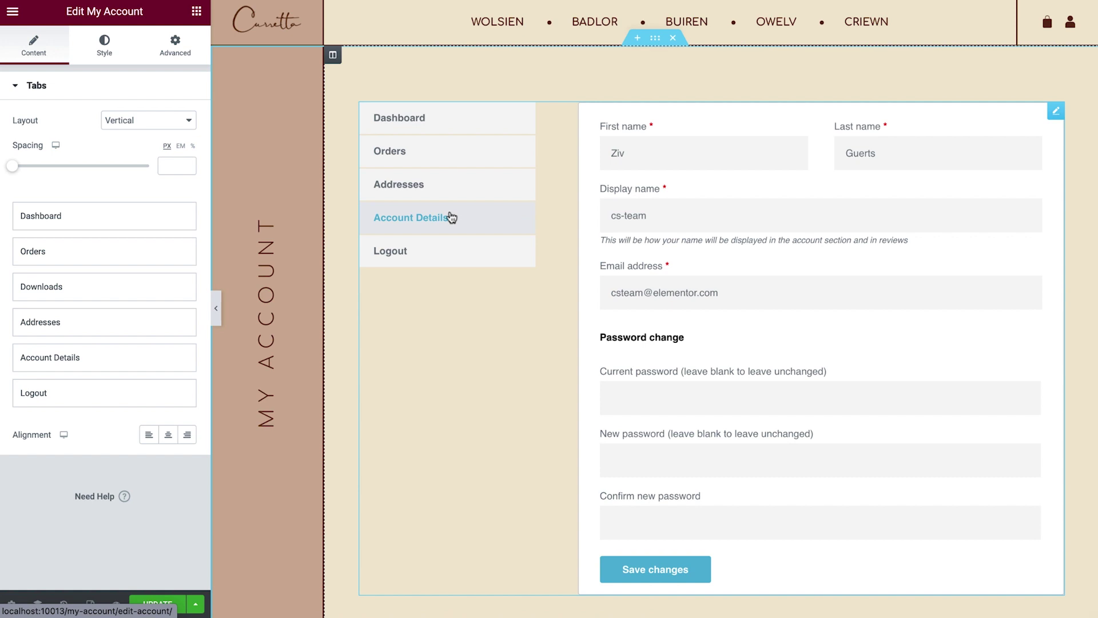
Step: Set tab spacing to 80 px, trying Horizontal layout and Start/Center/End positions, then return to Vertical
click(137, 124)
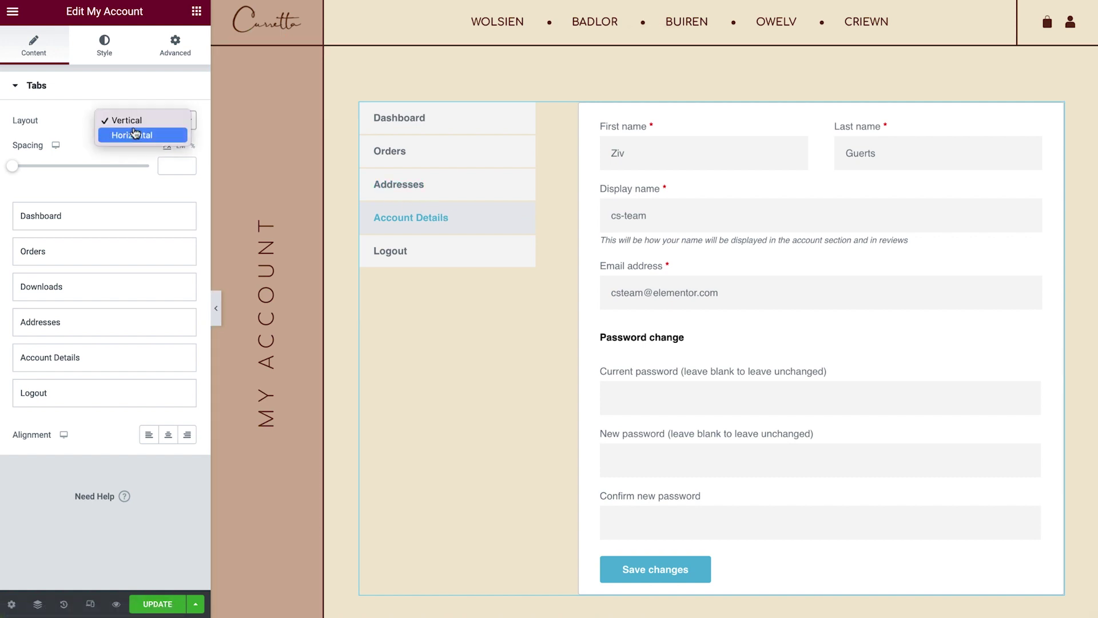
click(134, 135)
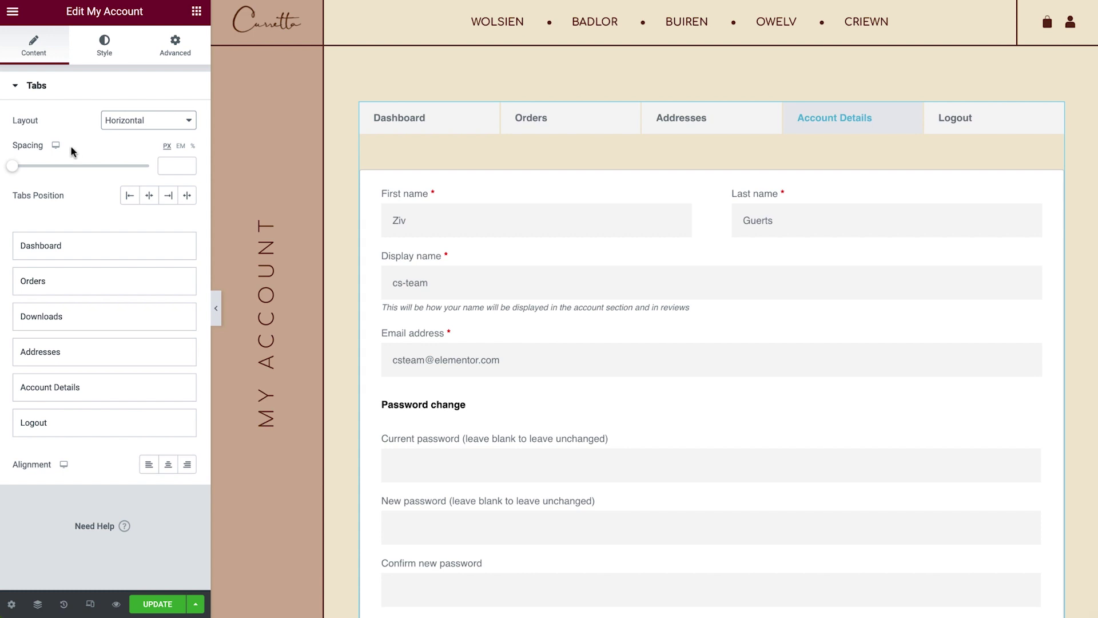
drag(12, 166, 122, 165)
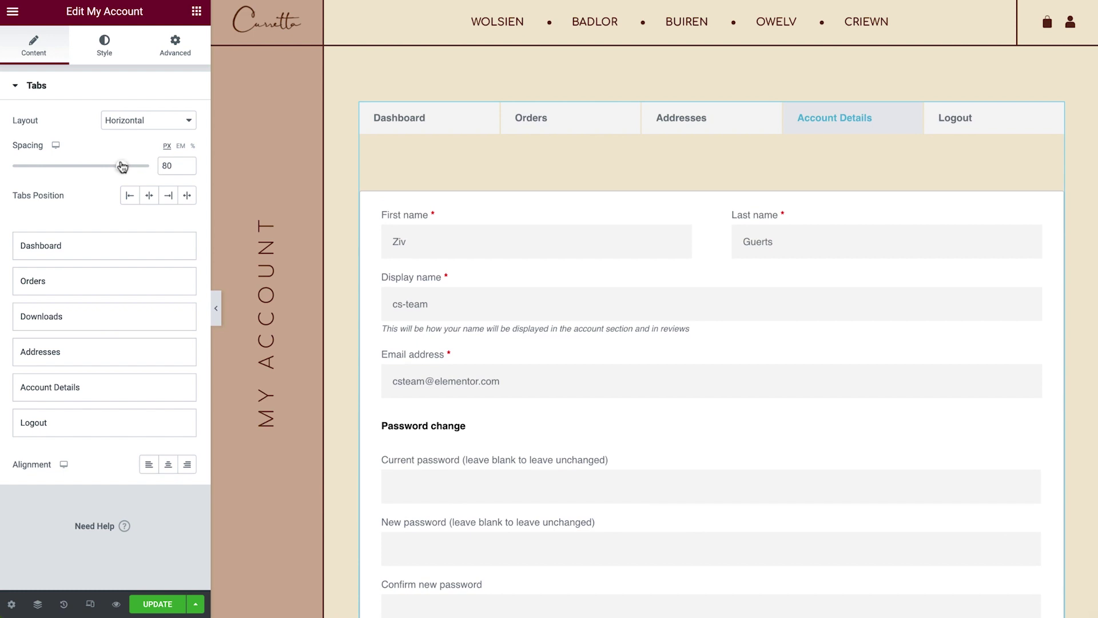
click(131, 196)
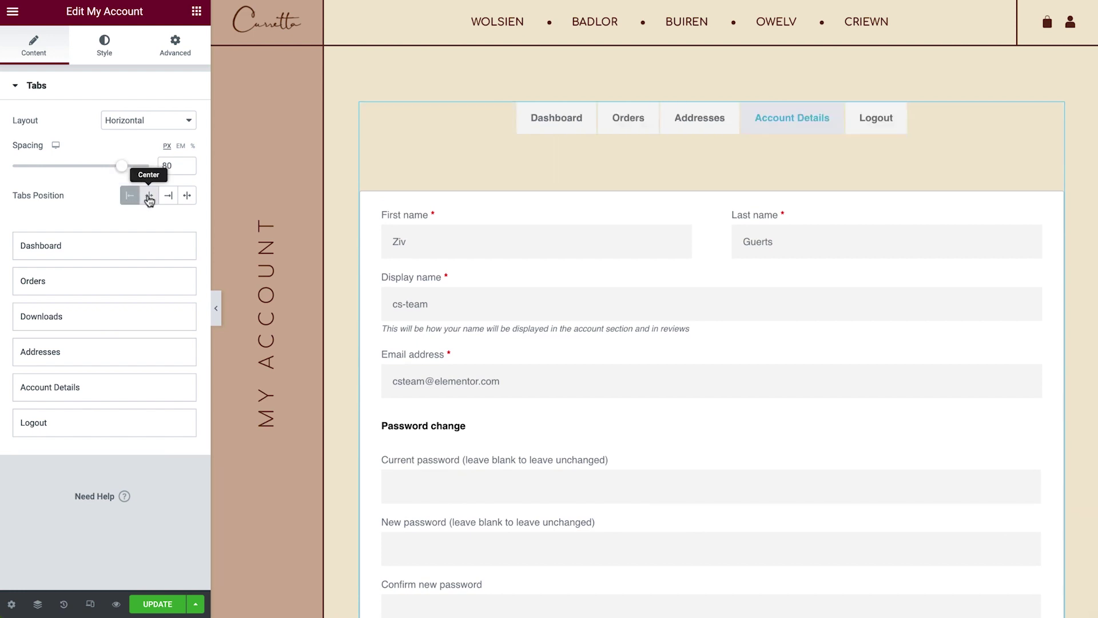
click(150, 198)
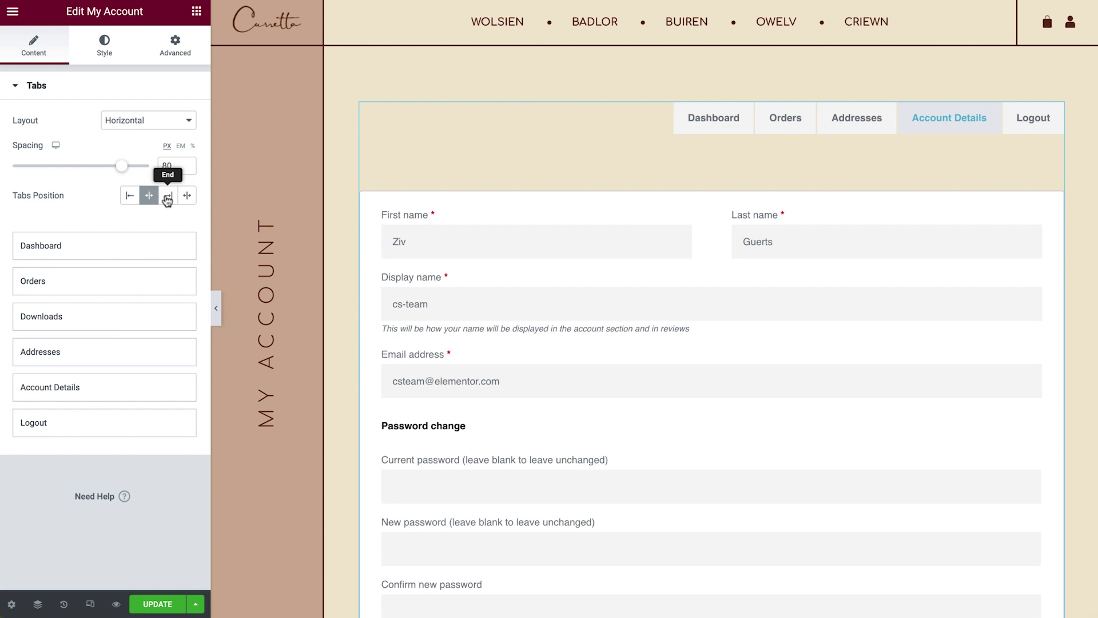
click(167, 198)
click(146, 120)
click(143, 108)
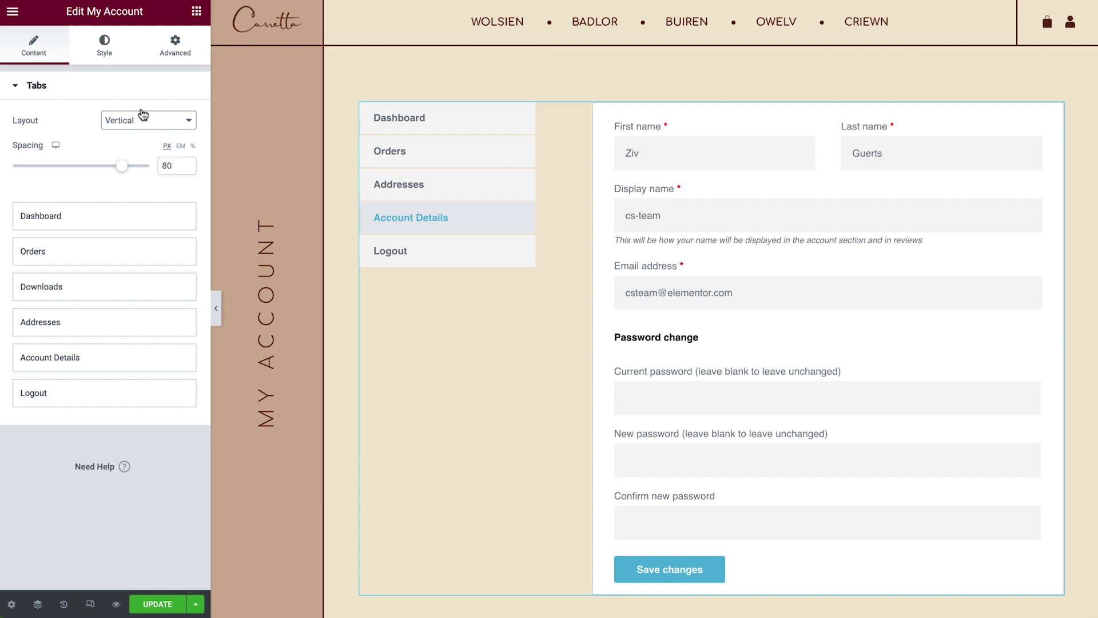
Step: Expand the tab items and rename the Account Details tab to 'Personal Details'
click(113, 215)
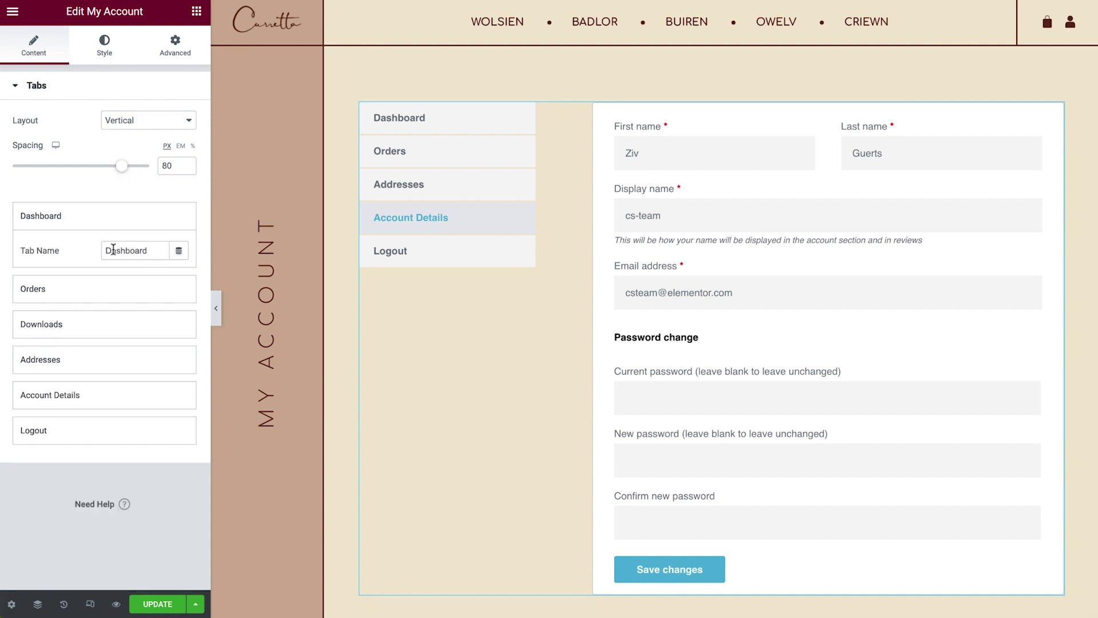
click(116, 287)
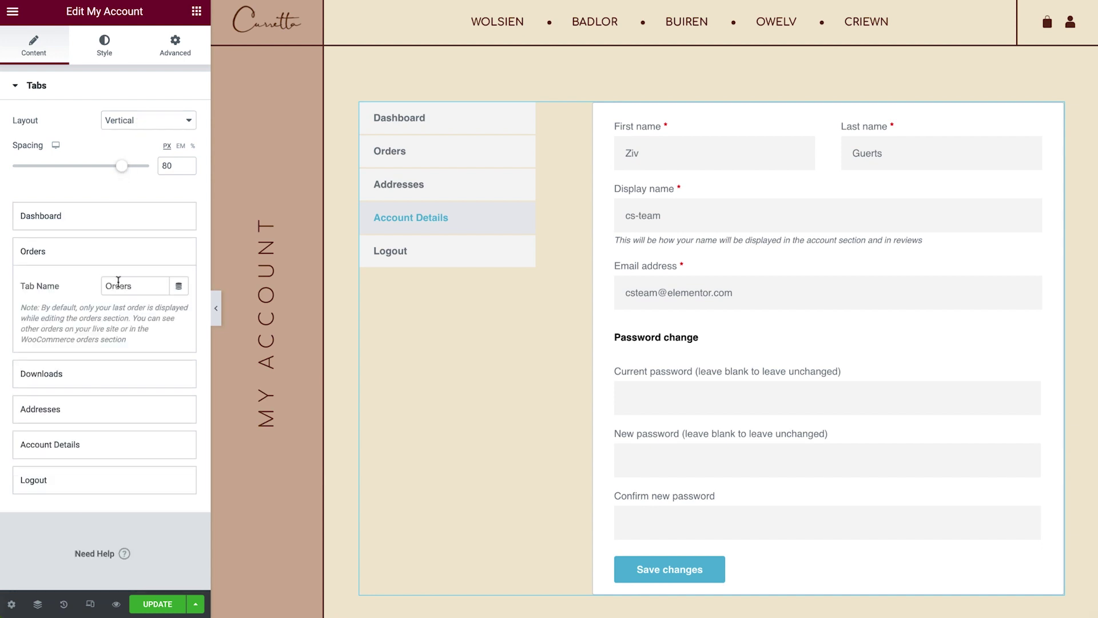
click(119, 373)
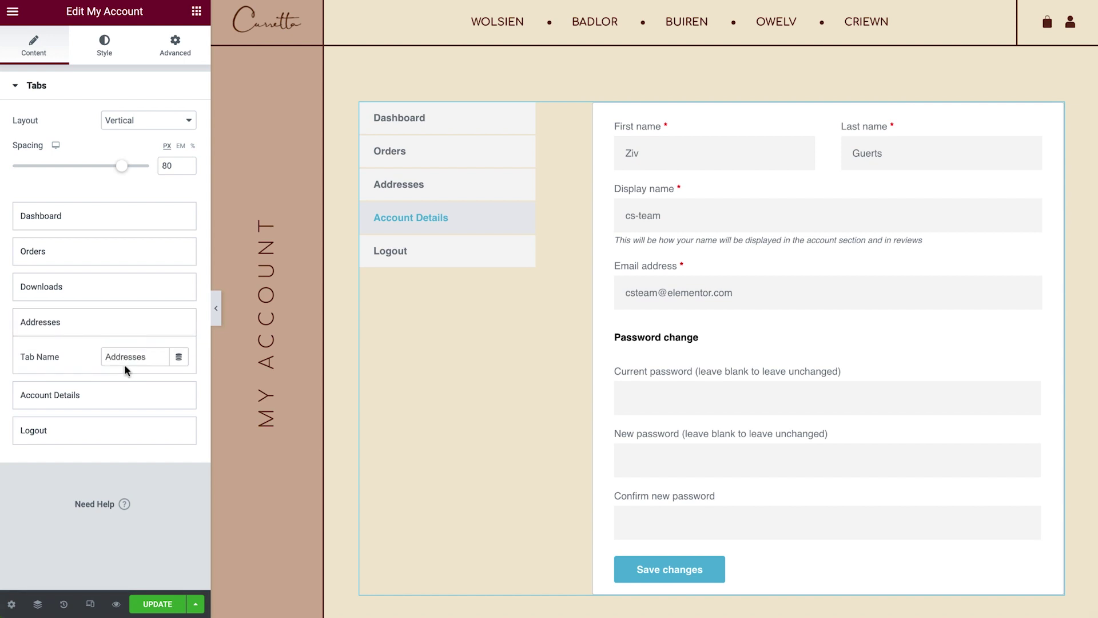
click(125, 395)
triple_click(125, 392)
text(Personal Details)
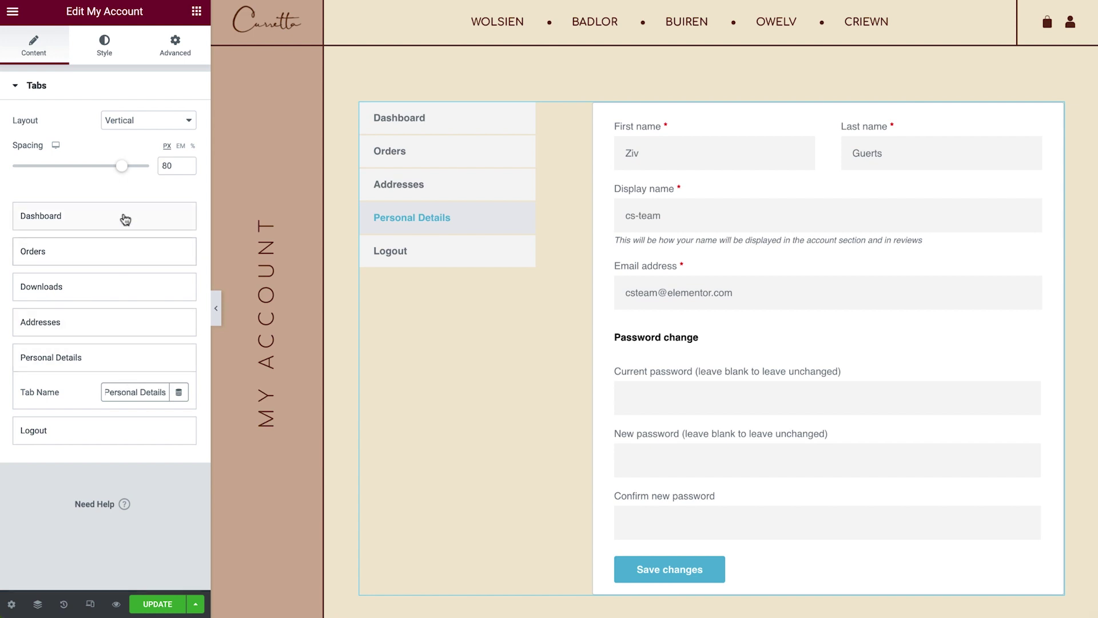
click(124, 60)
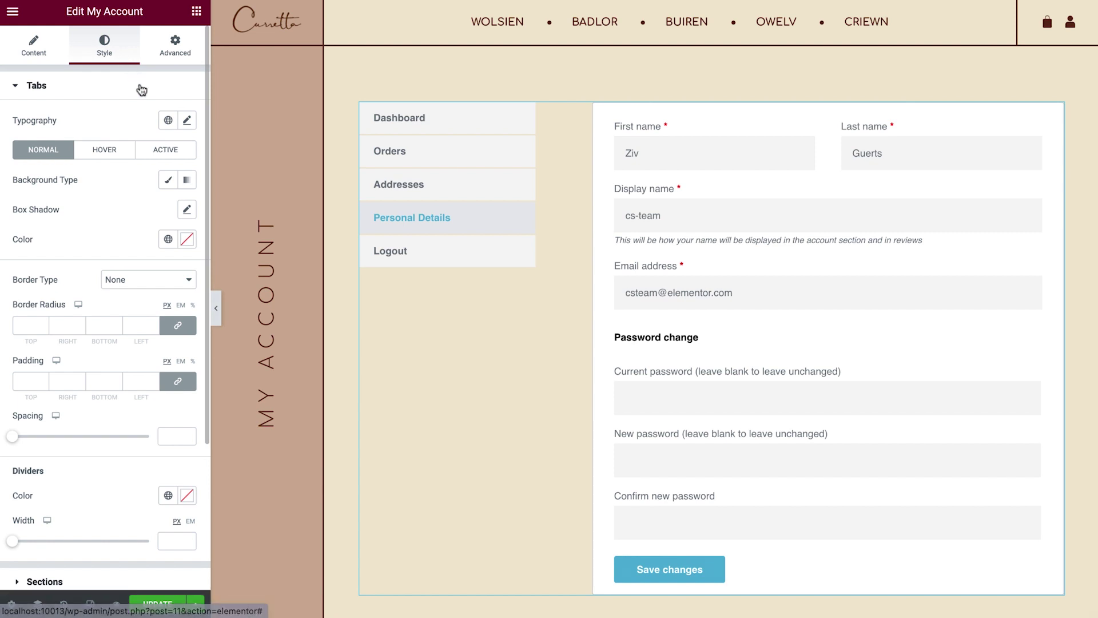
Step: Give the tab labels the Accent font, a beige background and a Primary brown shadow
click(168, 120)
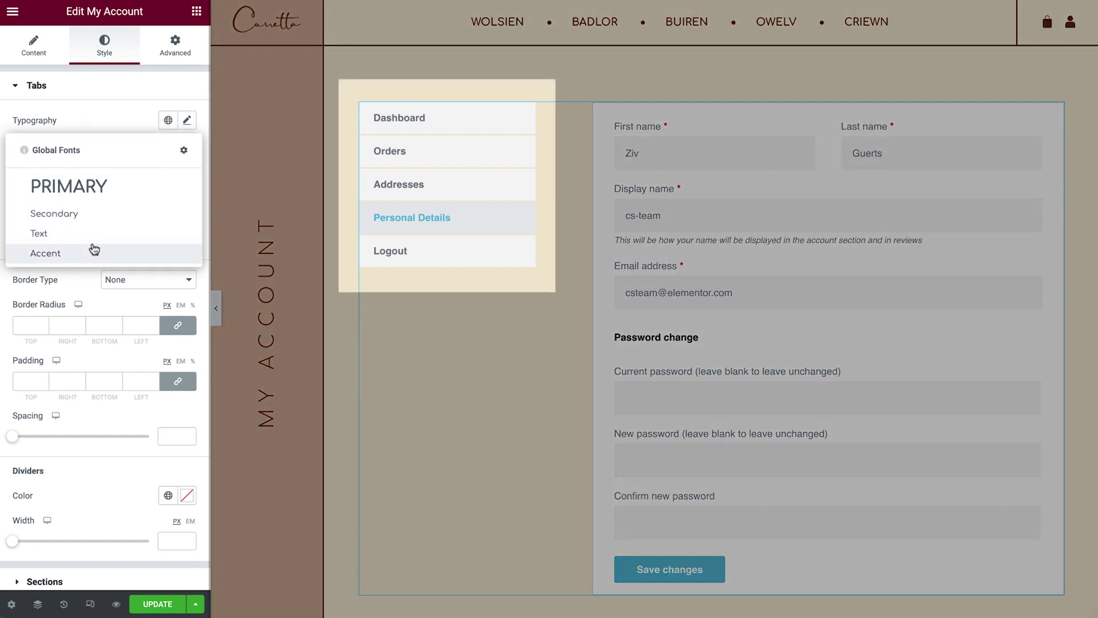
click(92, 249)
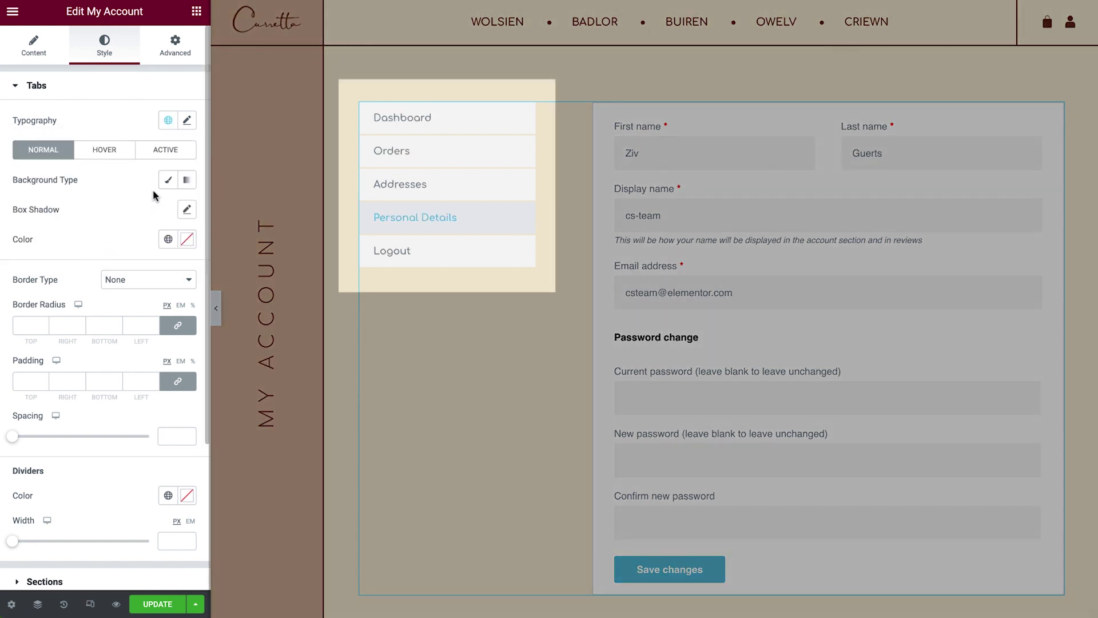
click(166, 181)
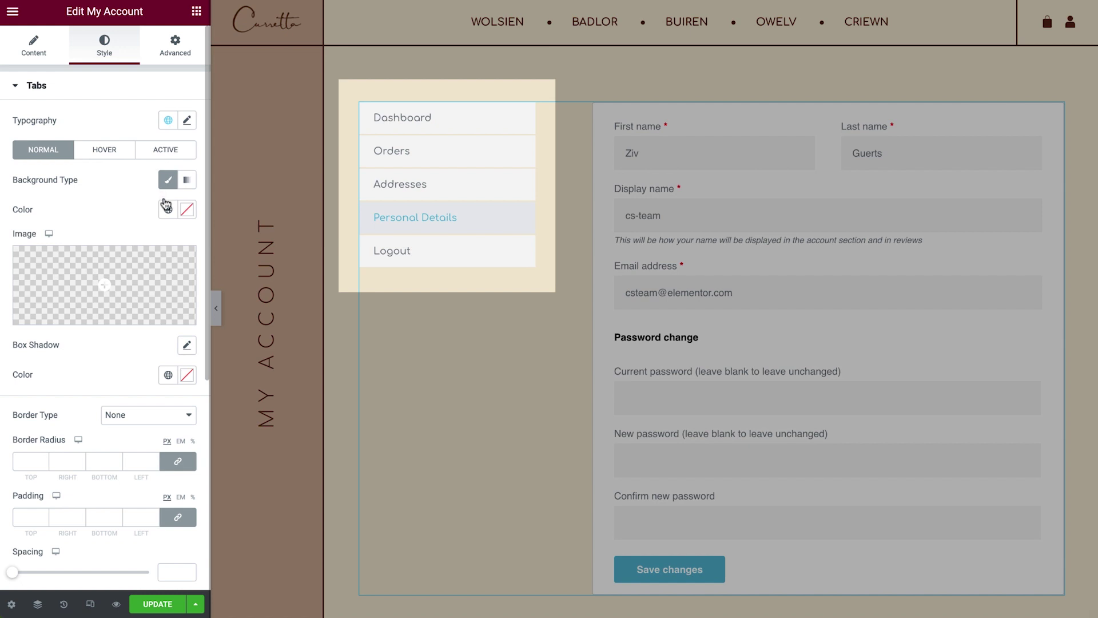
click(168, 210)
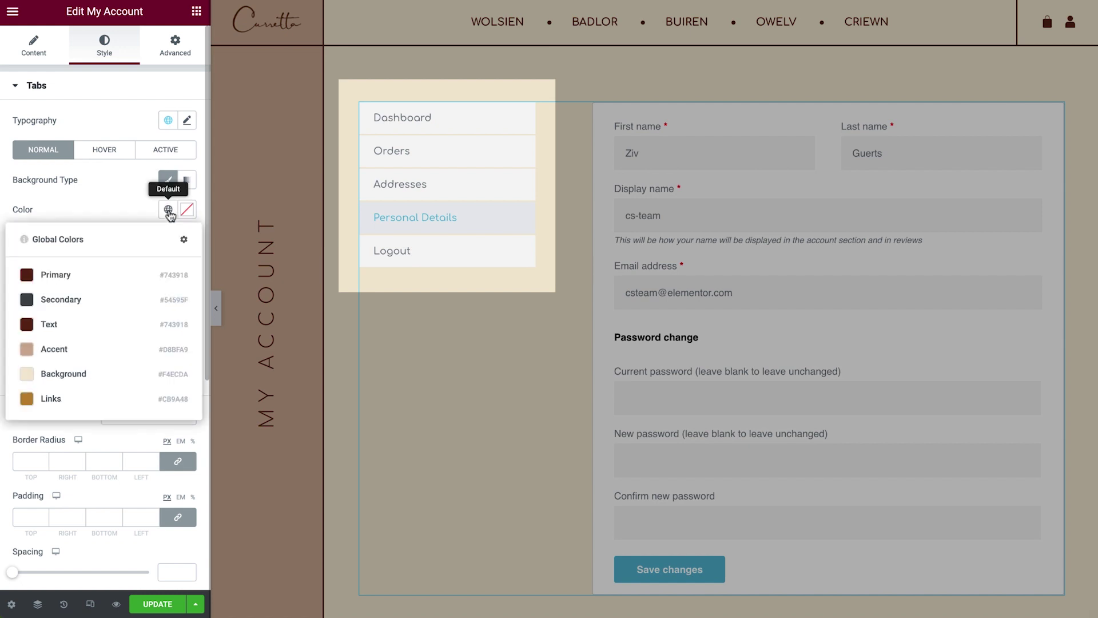
click(90, 374)
click(168, 376)
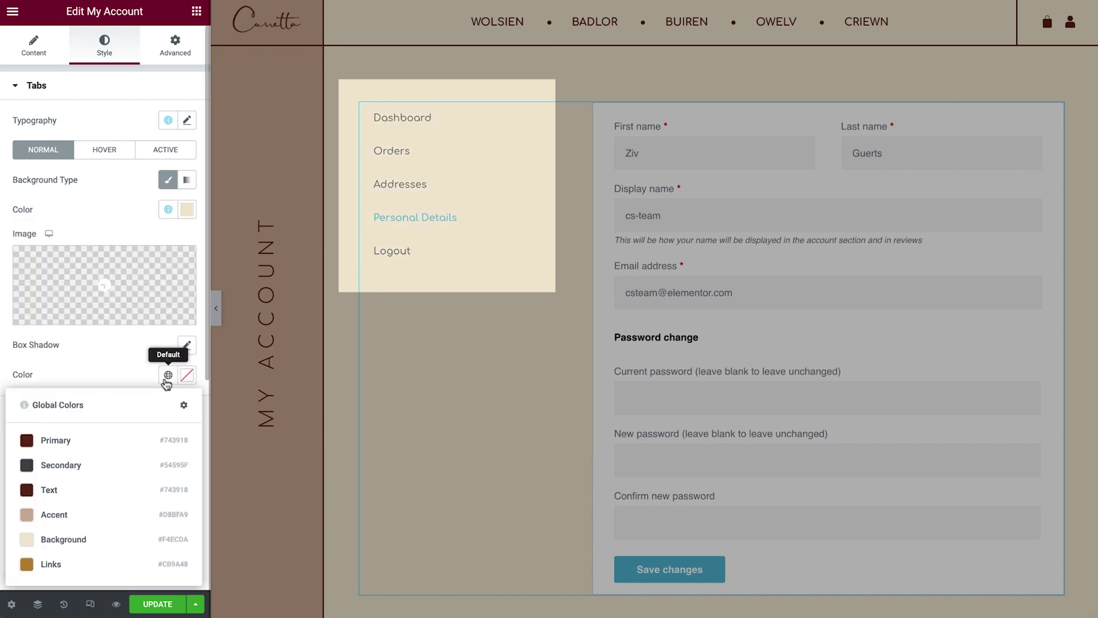
click(98, 440)
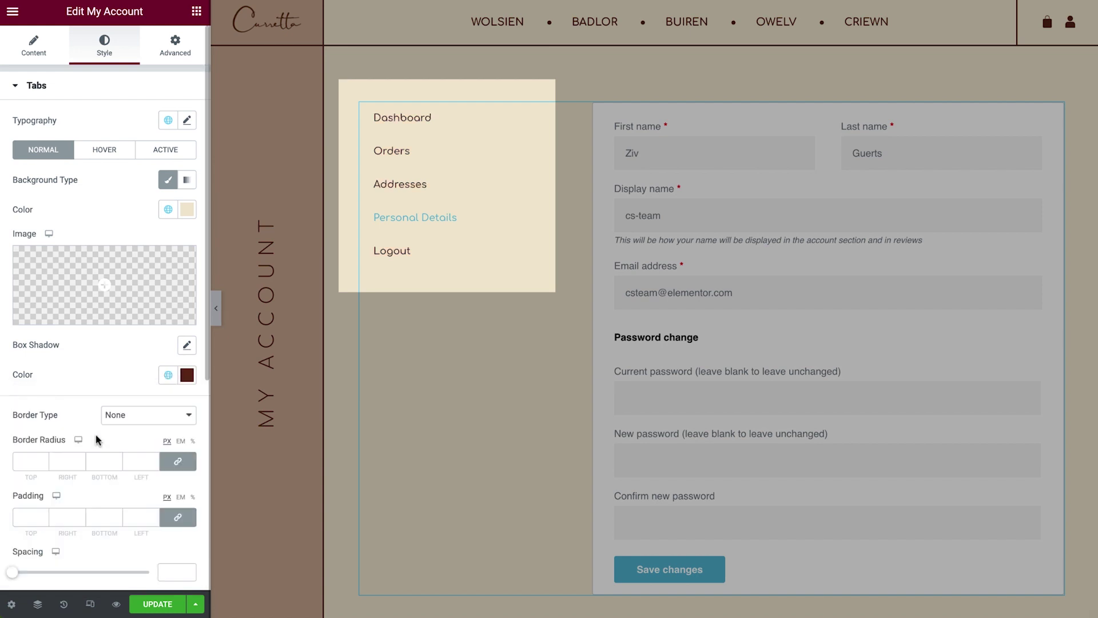
Step: Give the tabs a 2 px solid border in the Accent tan colour
click(127, 418)
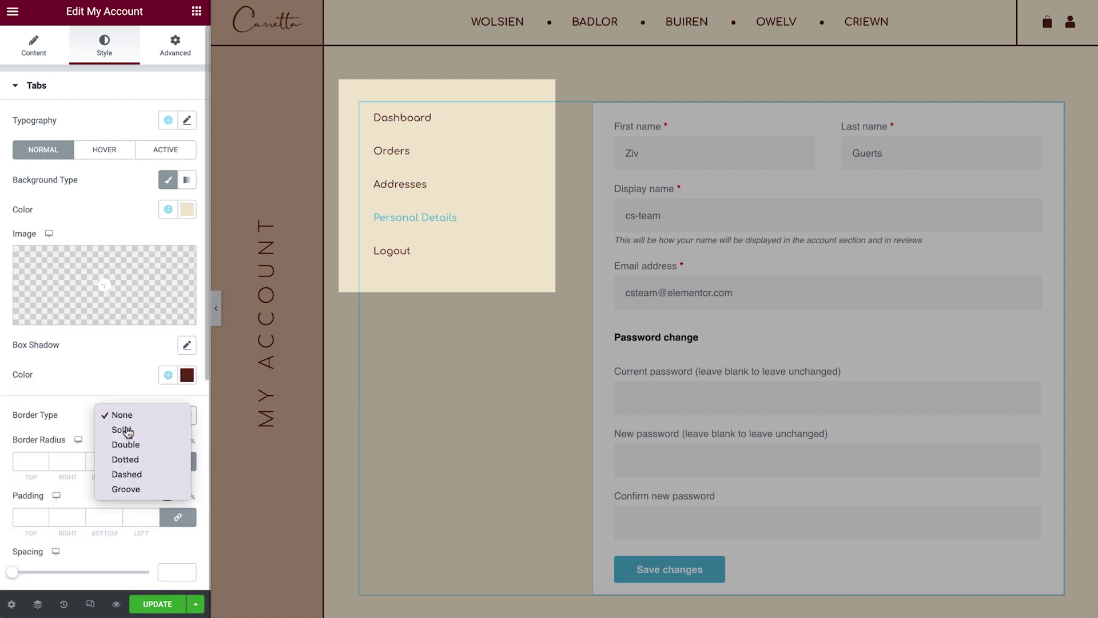
click(128, 432)
click(69, 457)
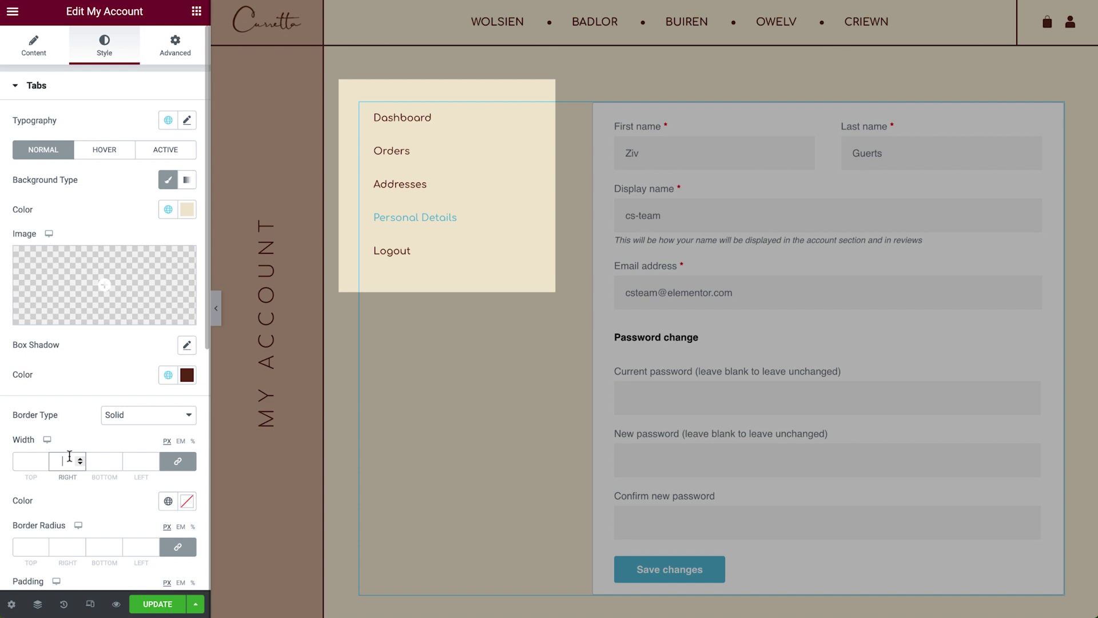
click(167, 501)
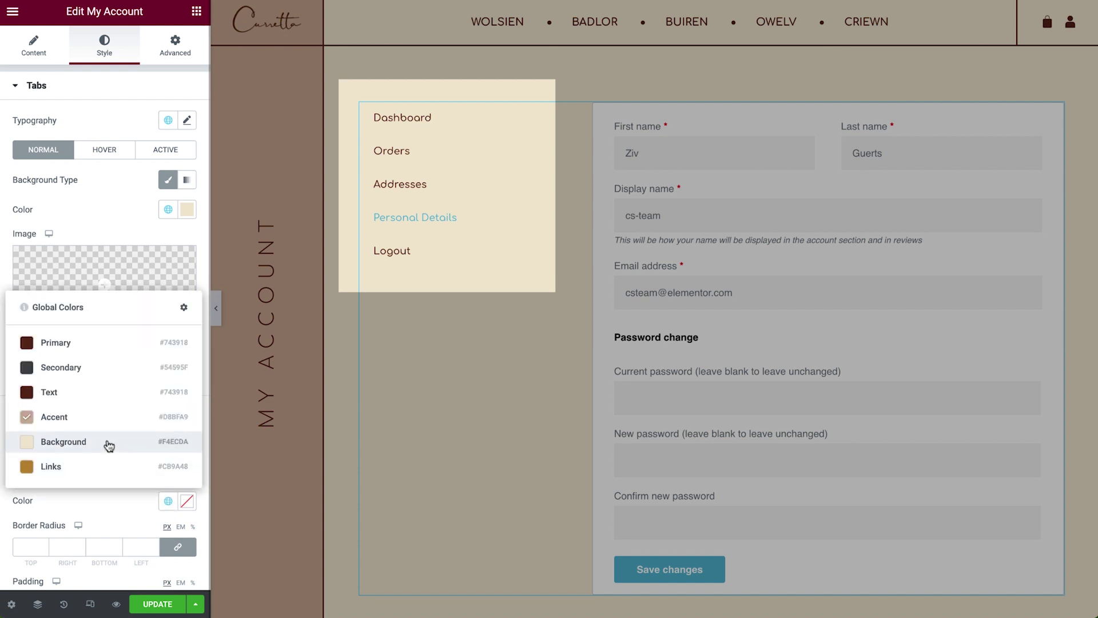
click(88, 419)
Step: Set tab padding to 20 px and spacing to 15 px, and add thin globally coloured dividers
scroll(74, 509, down, 2)
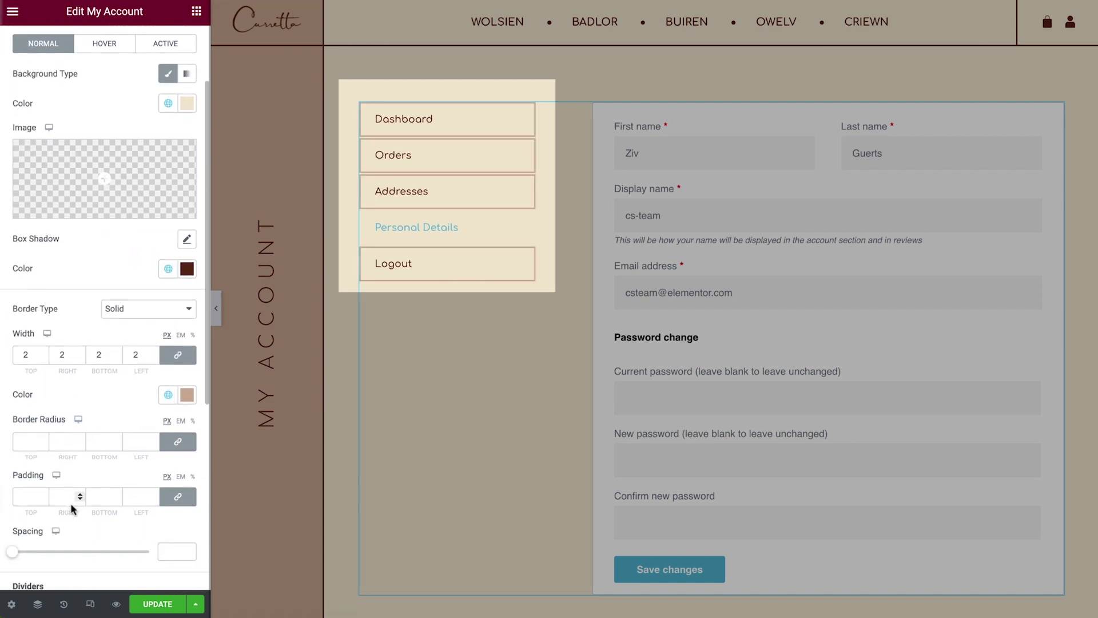
scroll(71, 508, down, 2)
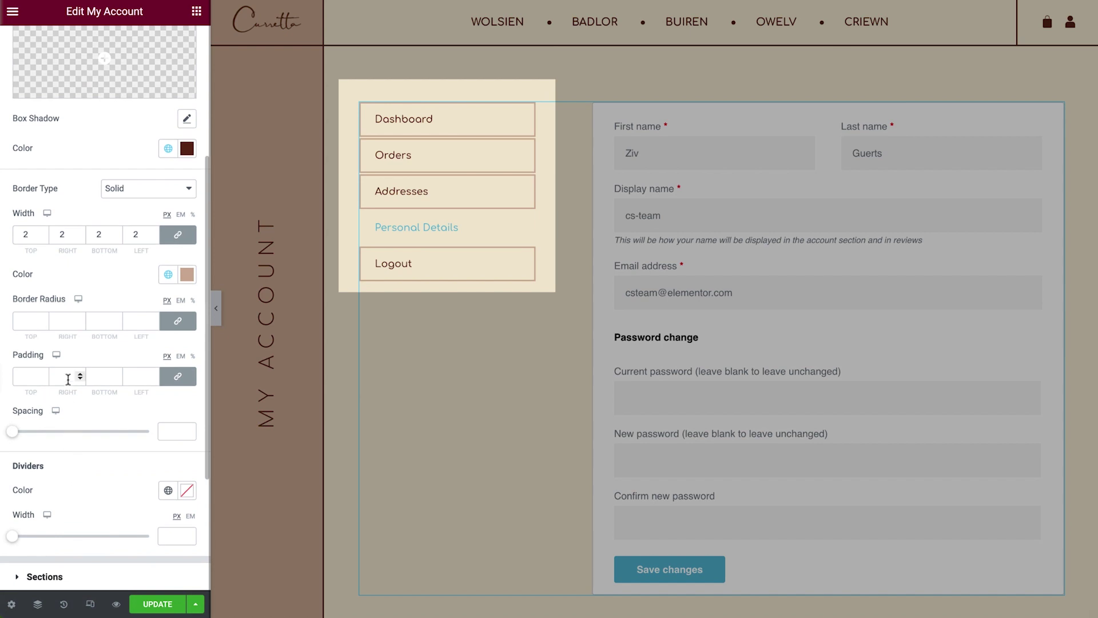
click(68, 380)
text(20)
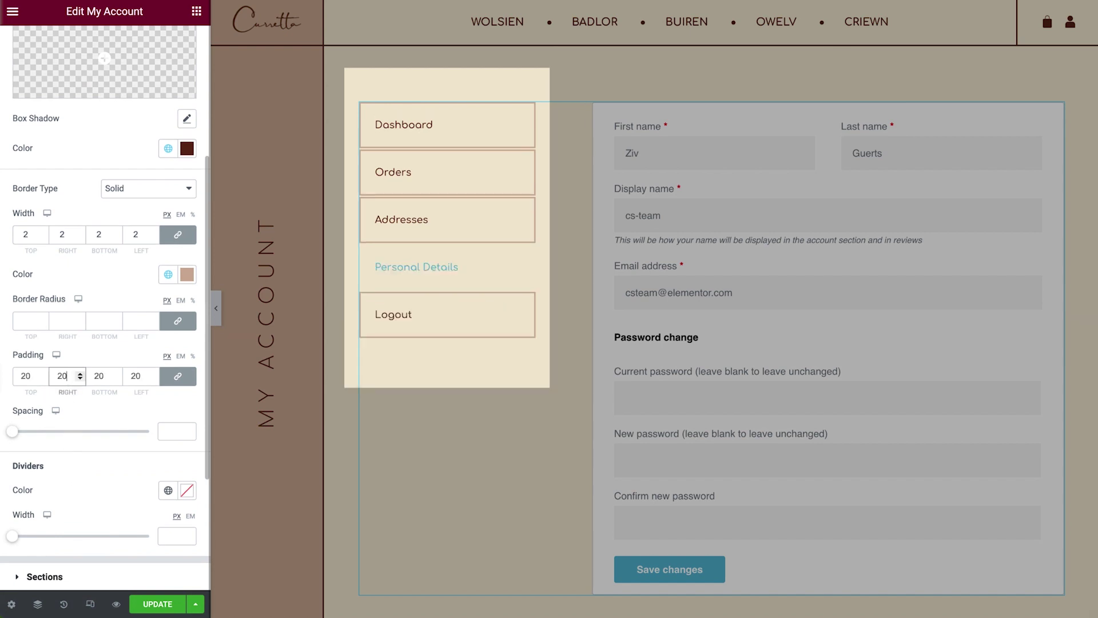
drag(14, 432, 38, 434)
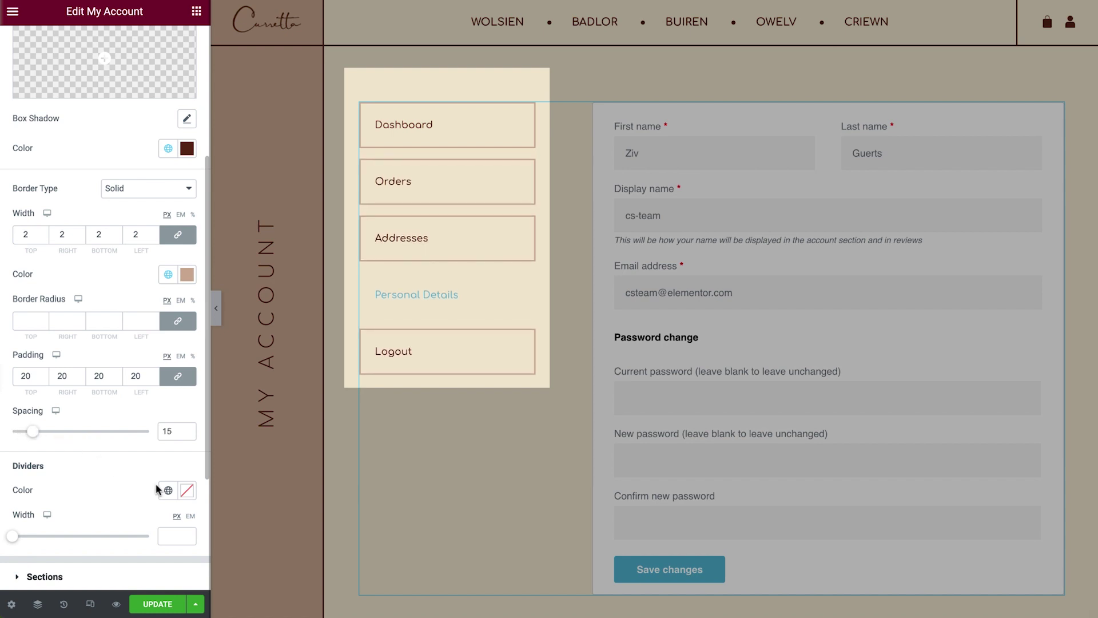
click(167, 493)
click(91, 431)
drag(12, 536, 2, 538)
scroll(12, 120, up, 5)
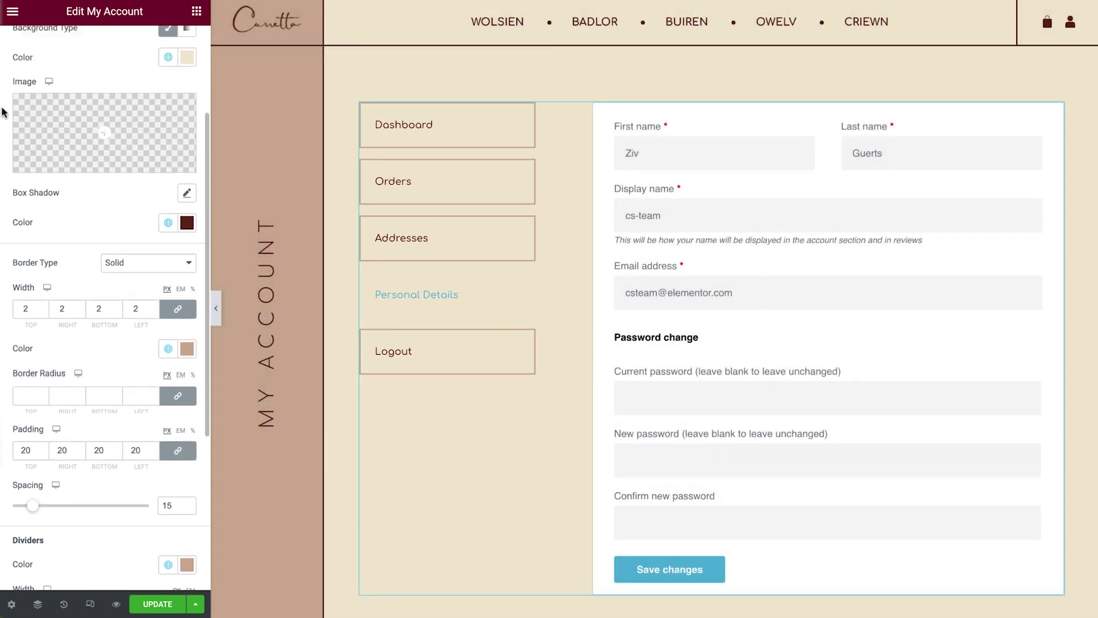
scroll(2, 111, up, 2)
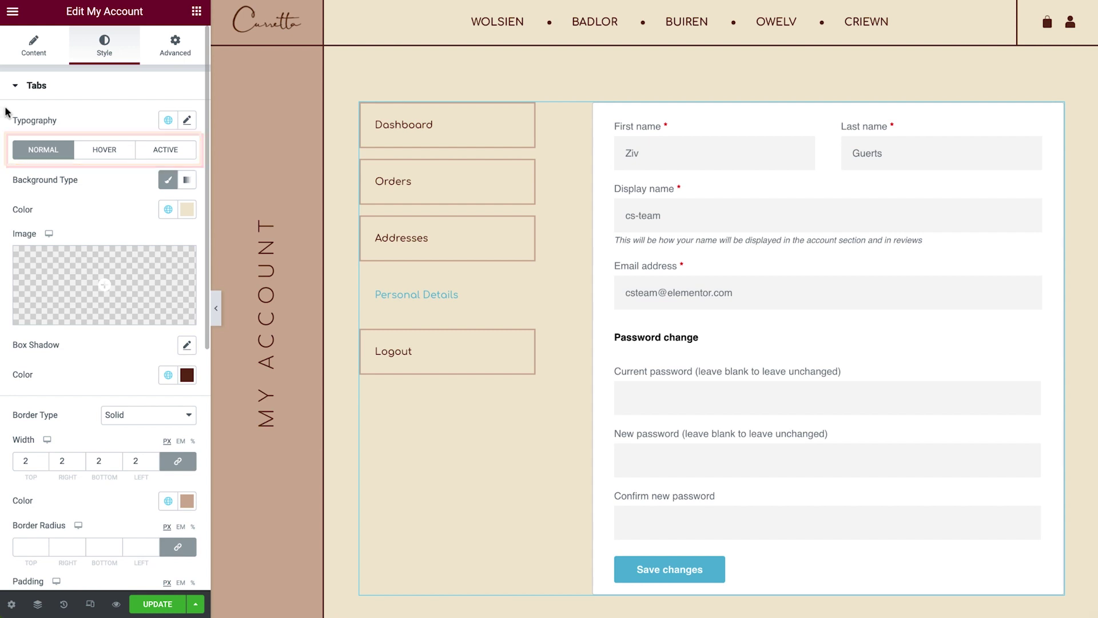
Step: Make hovered tabs show Primary brown text and a Primary brown border
click(93, 152)
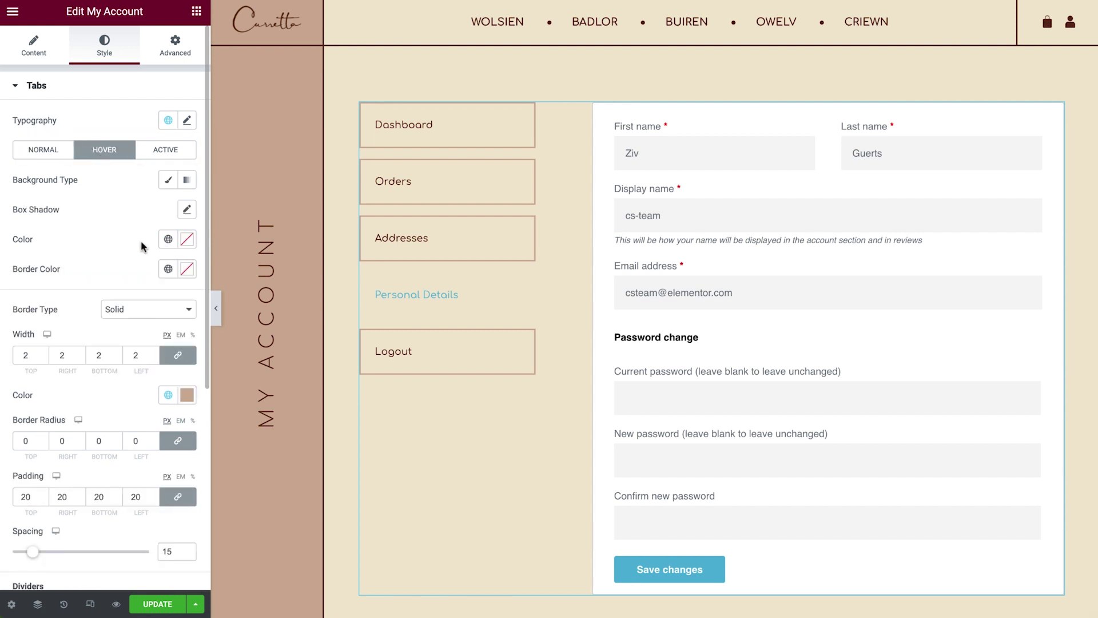
click(168, 269)
click(104, 328)
click(168, 239)
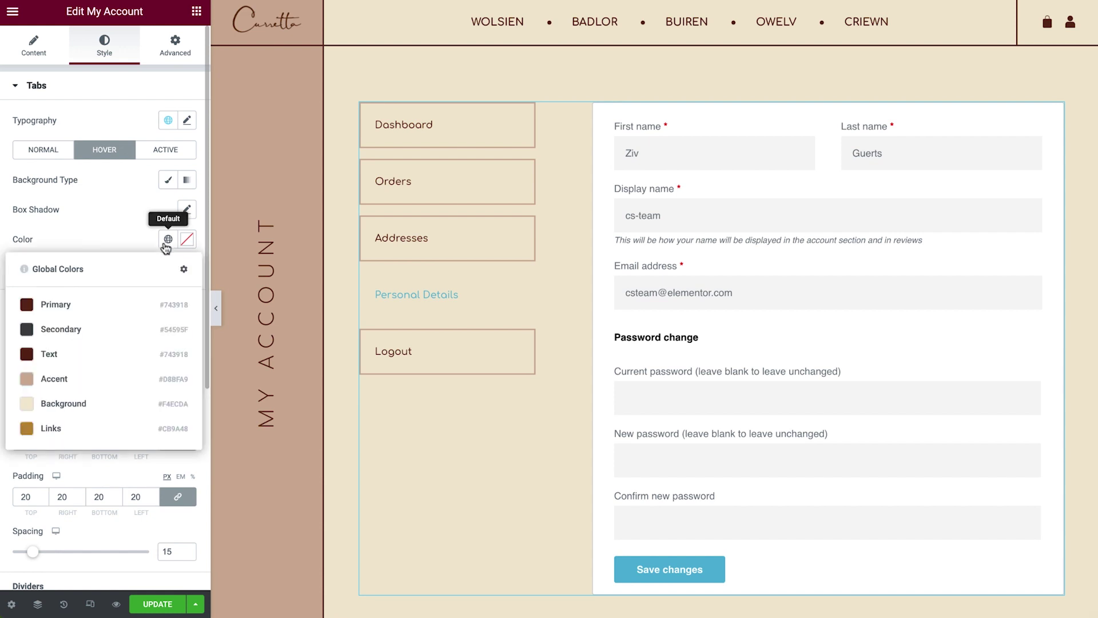
click(126, 304)
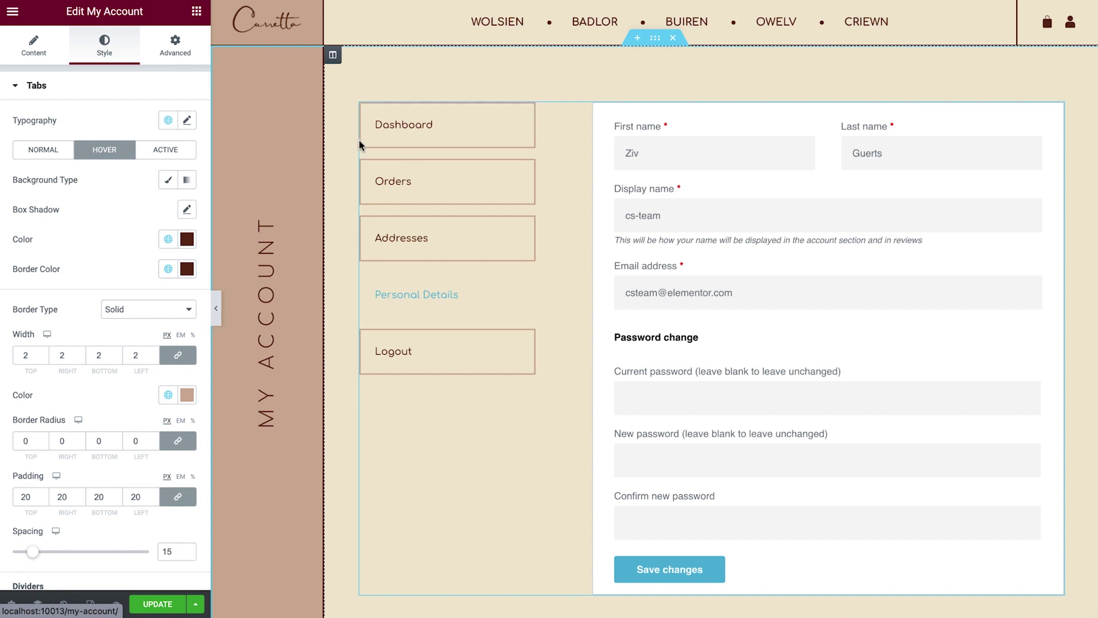
Step: Make the active tab's text and border Primary brown
click(183, 152)
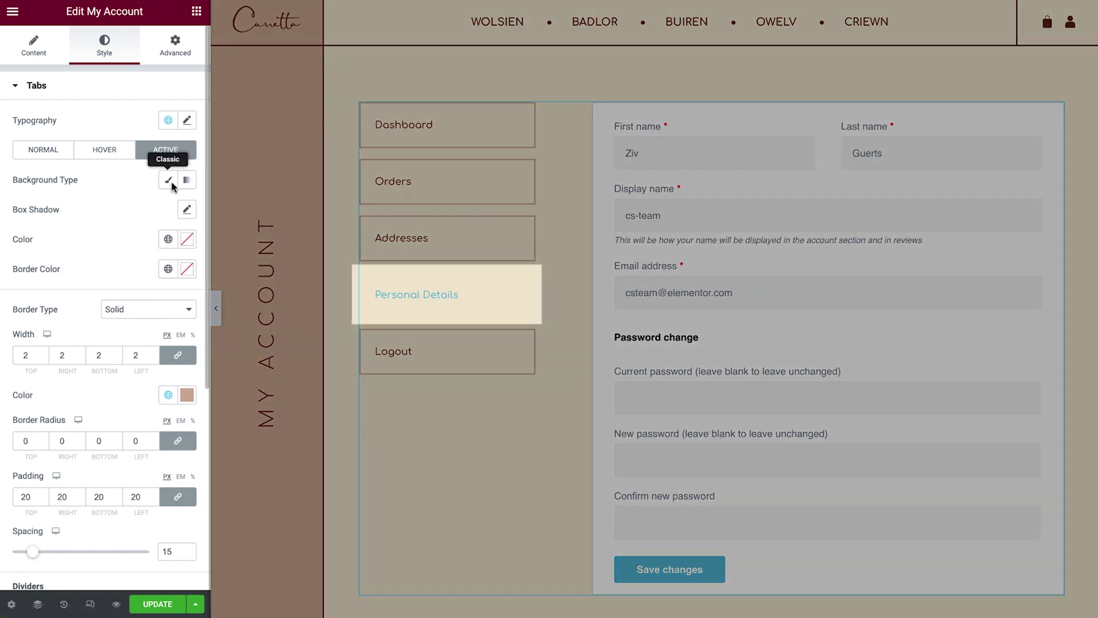
click(168, 239)
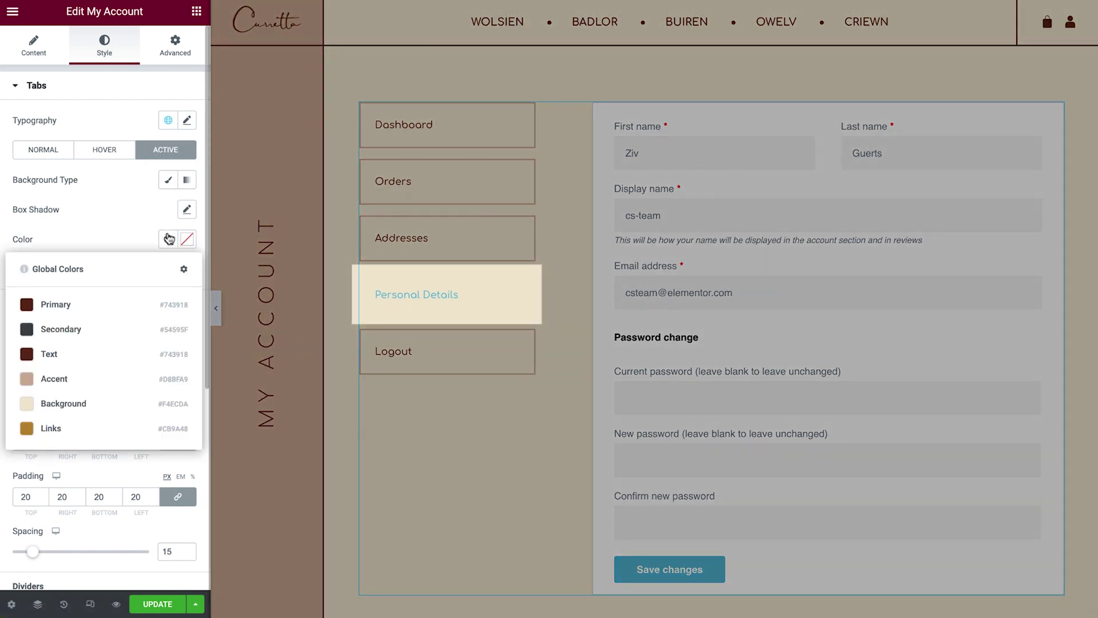
click(116, 303)
click(167, 269)
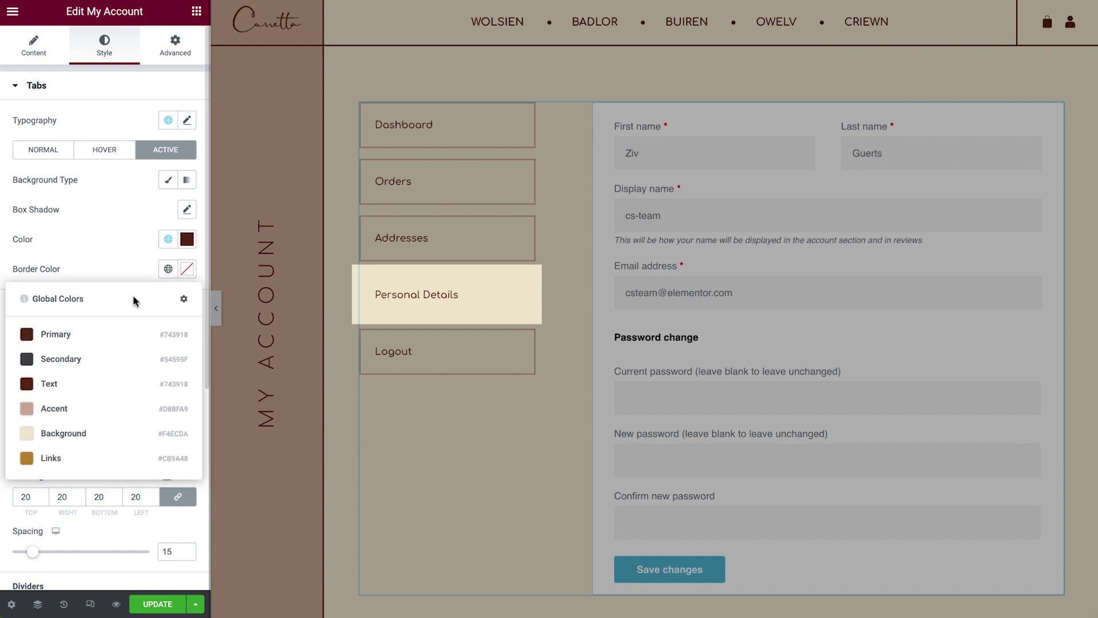
click(99, 336)
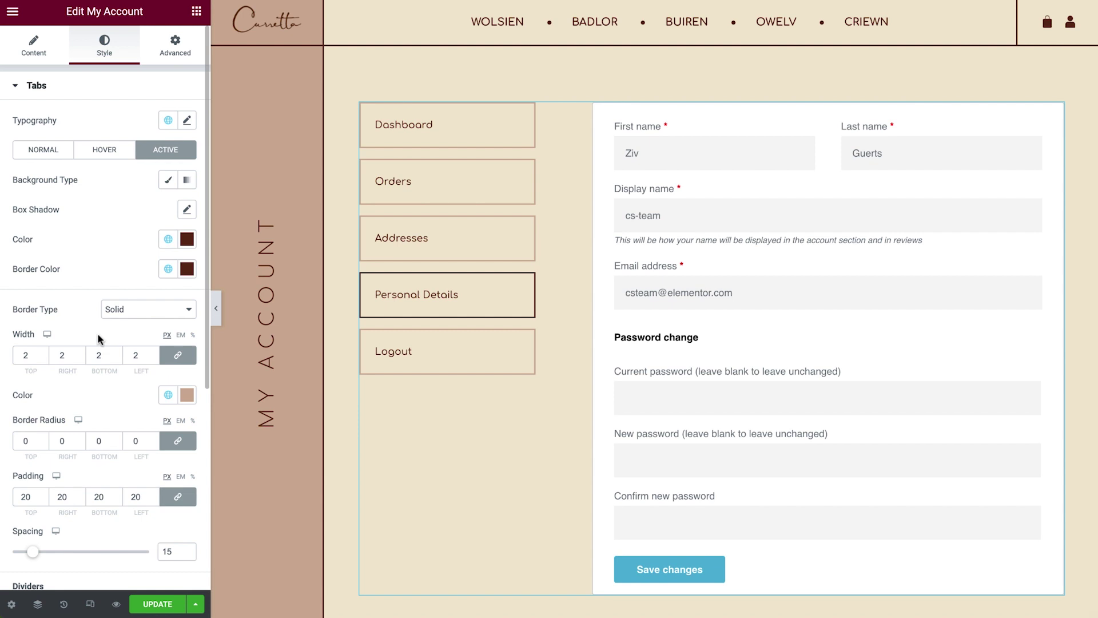
Step: Give the content sections the global beige Background colour, border type None and 0 padding
click(104, 85)
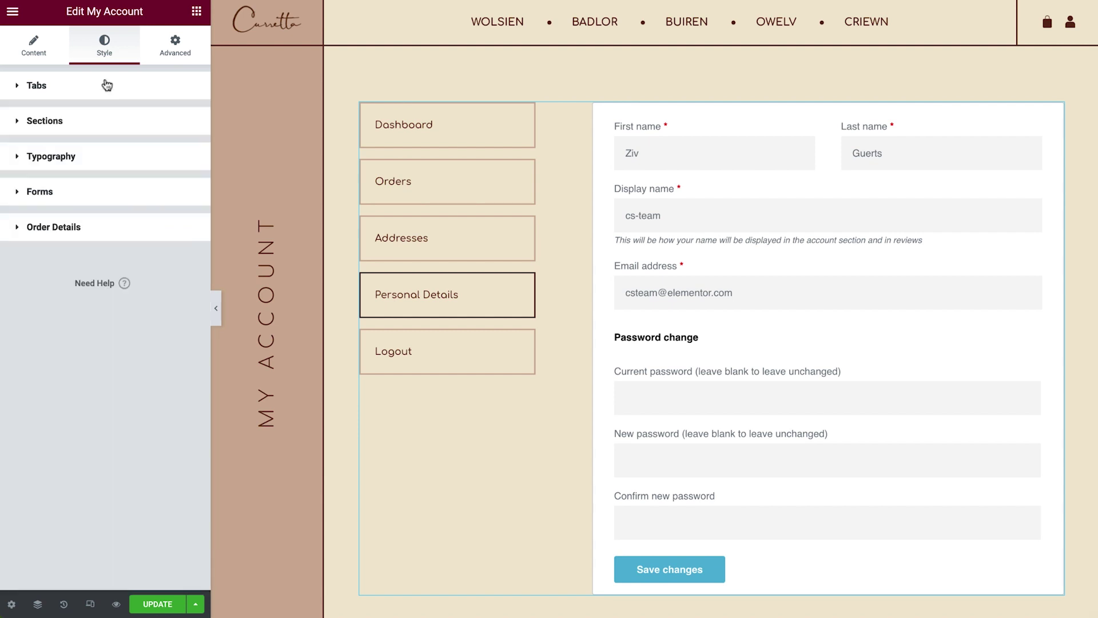
click(104, 124)
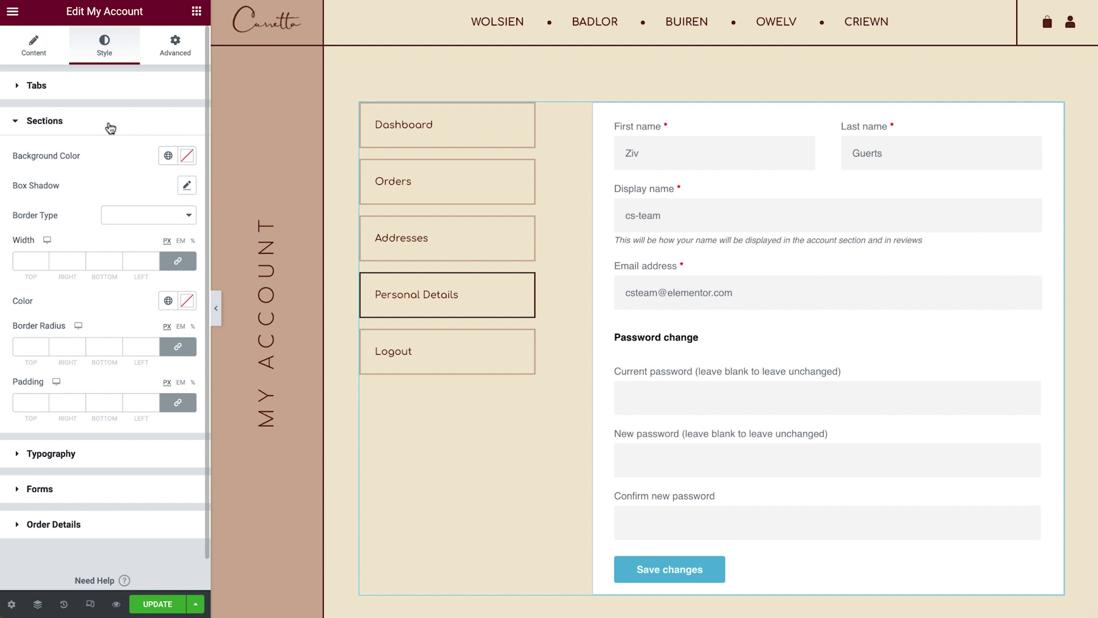
click(168, 156)
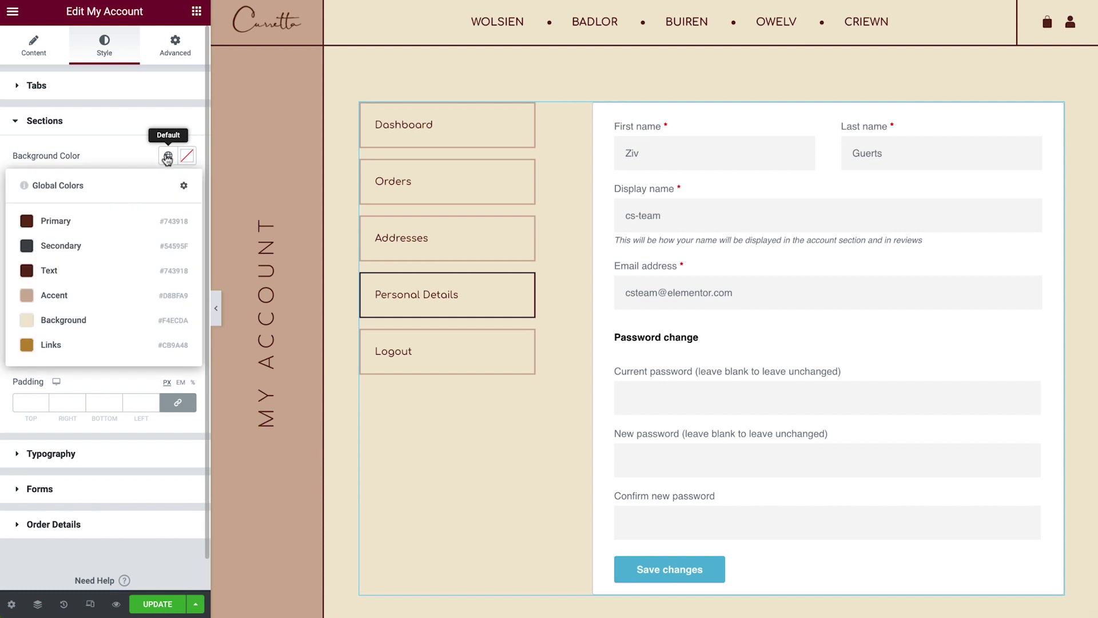
click(105, 318)
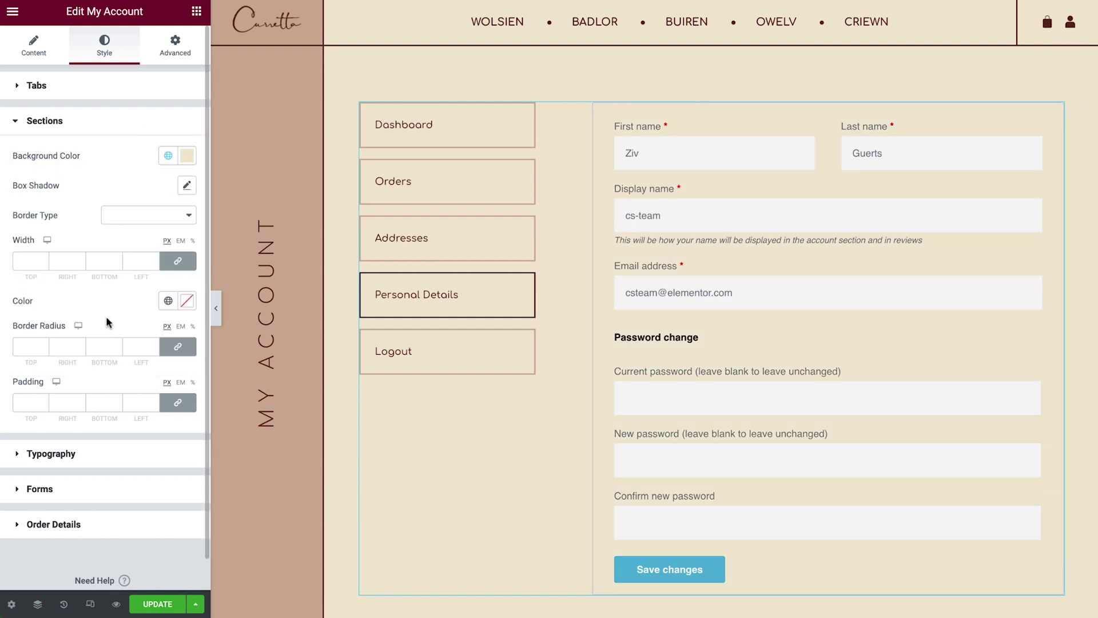
click(144, 217)
click(147, 218)
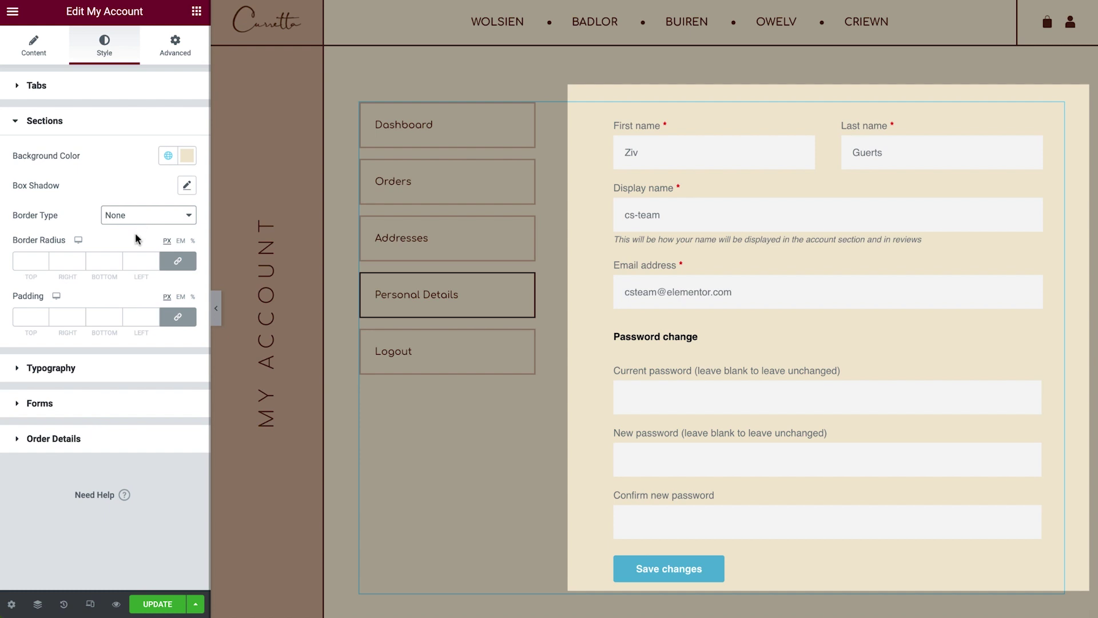
click(108, 315)
text(0)
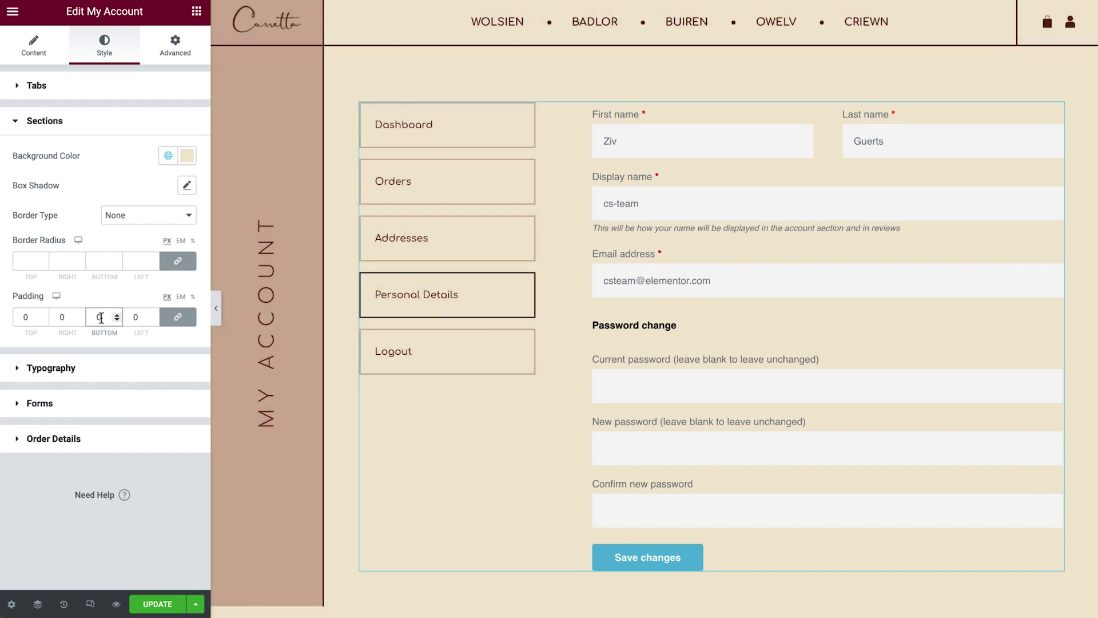
Step: Preview the Addresses and Orders tabs and open the listed order's details
click(100, 367)
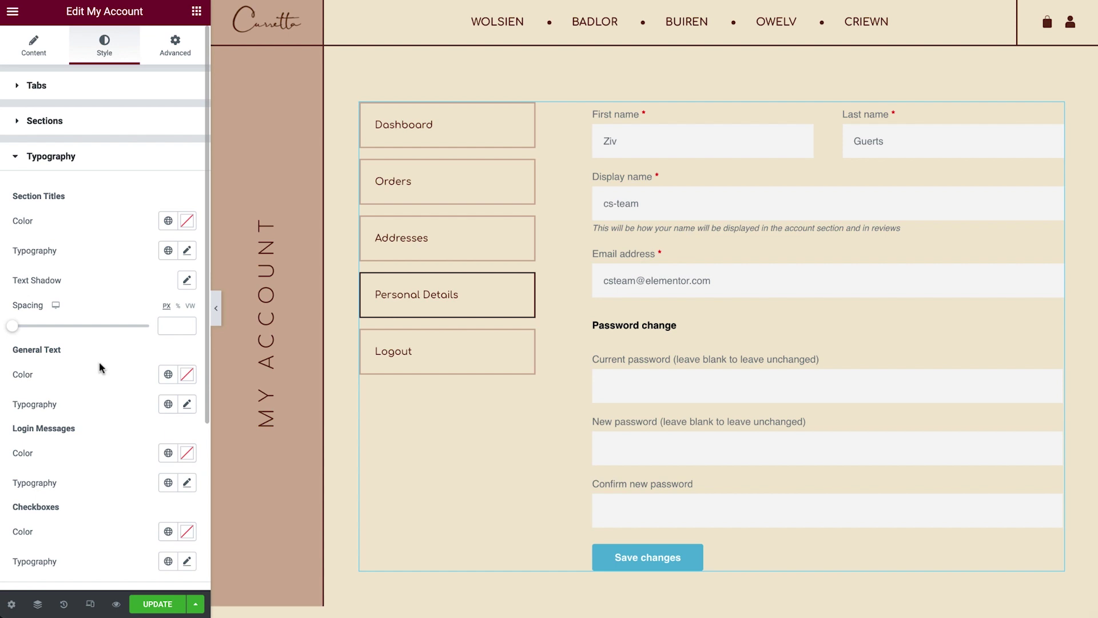
click(457, 252)
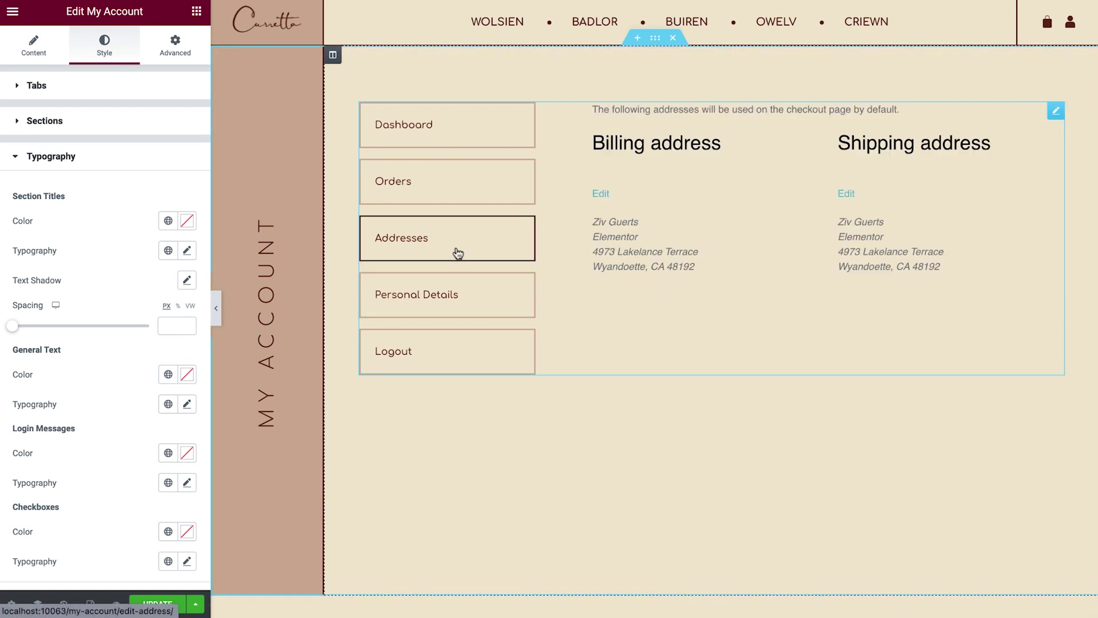
click(454, 193)
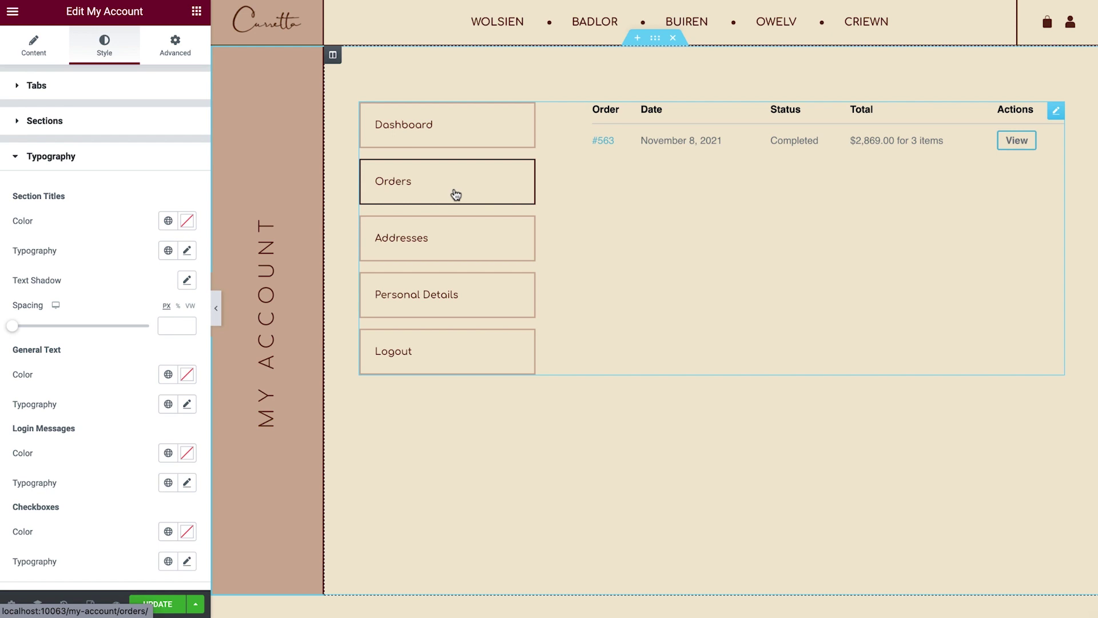
click(1000, 140)
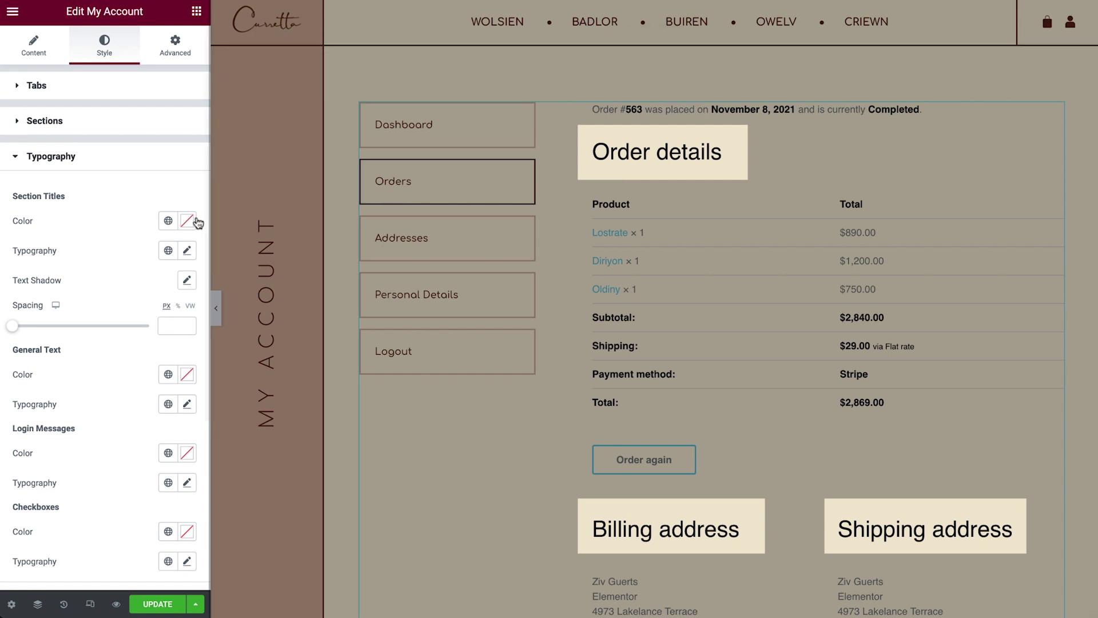
Step: Make section titles Primary brown with the Primary global font and 20 px spacing below
click(168, 220)
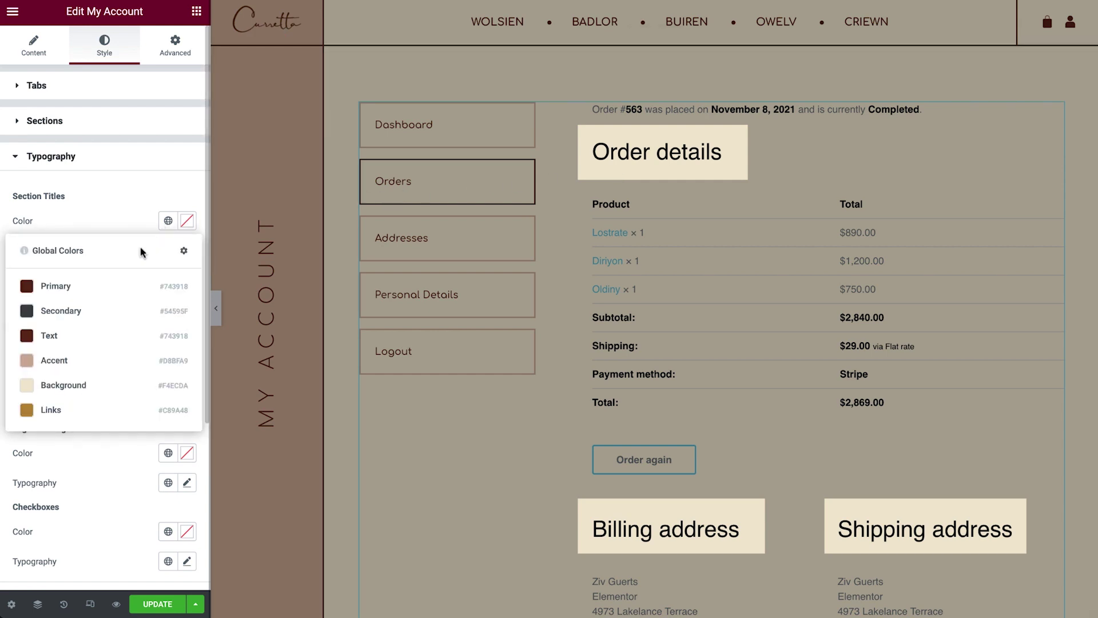
click(92, 292)
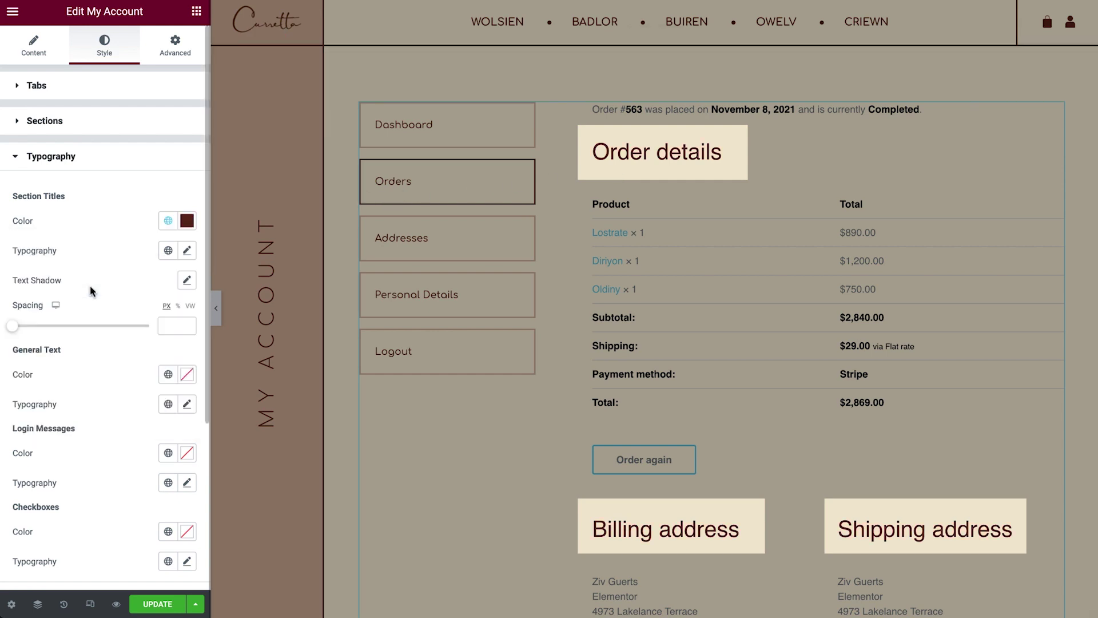
click(167, 250)
click(120, 319)
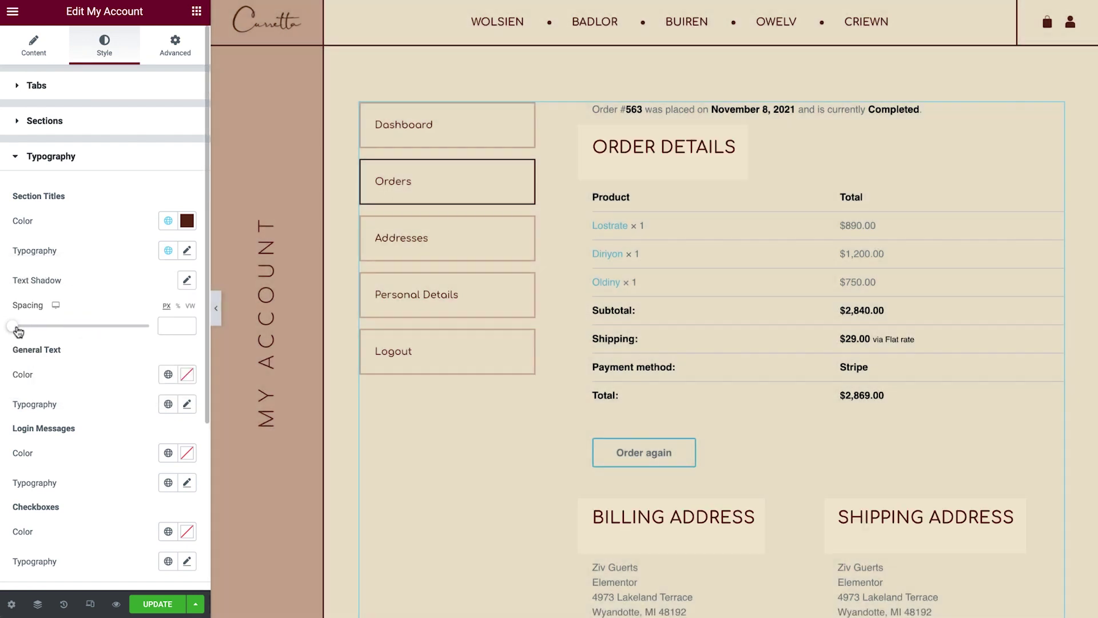
drag(14, 326, 43, 327)
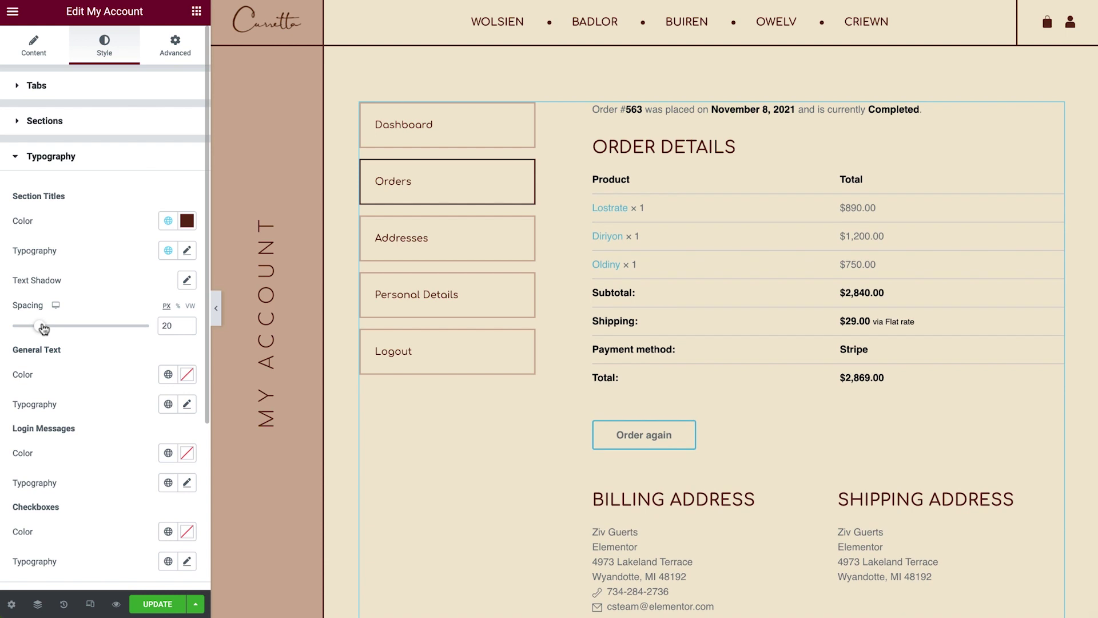
Step: Give general text the Primary colour and the global Text font
click(161, 372)
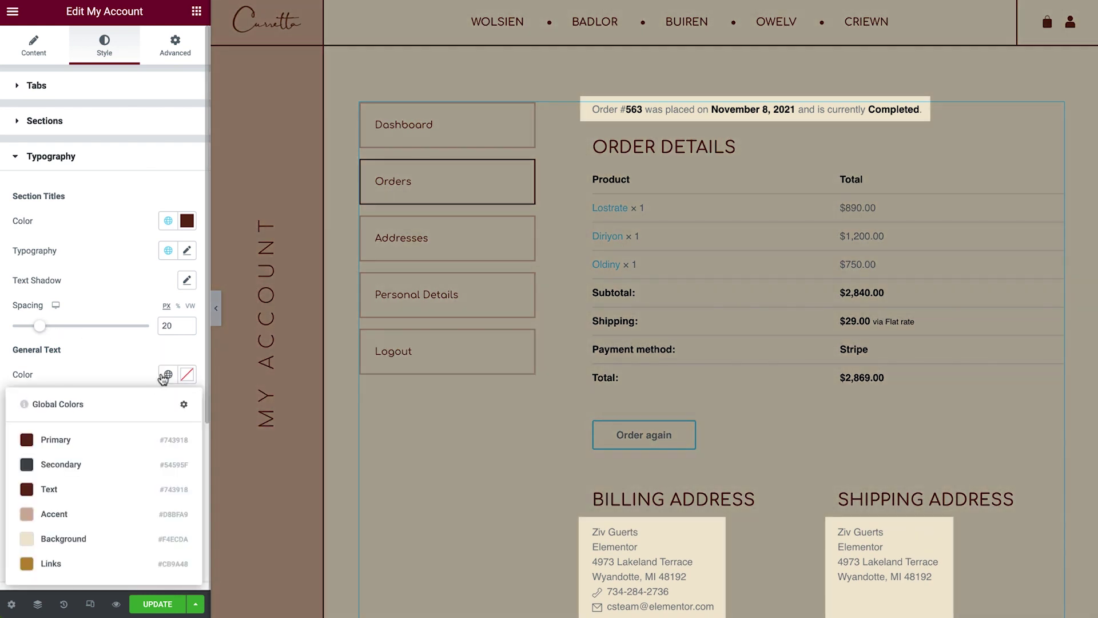
click(113, 438)
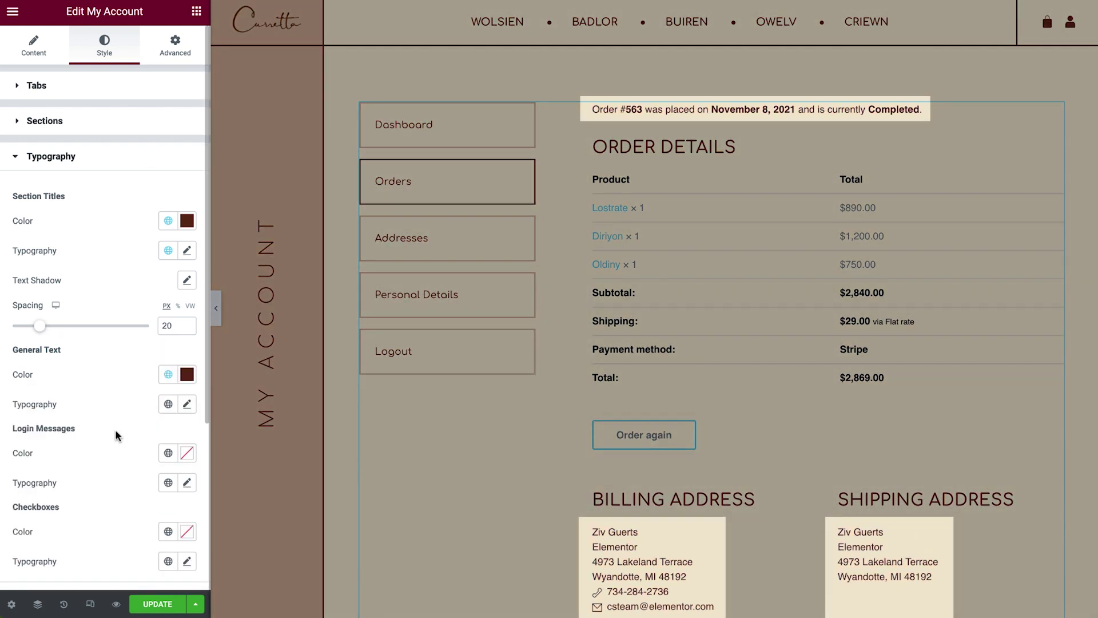
click(165, 405)
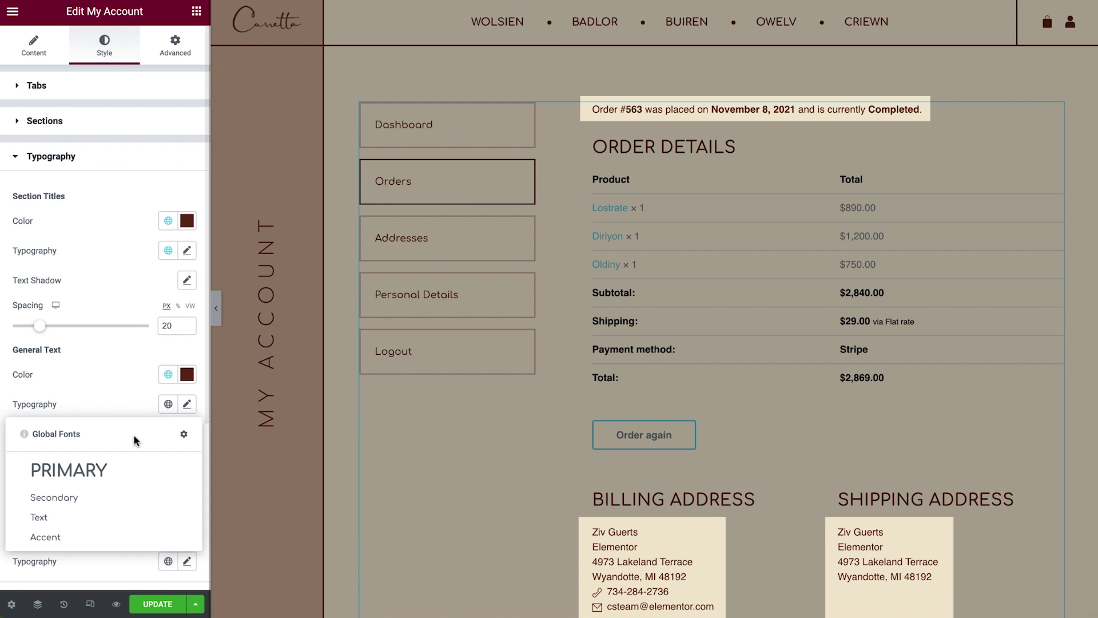
click(84, 509)
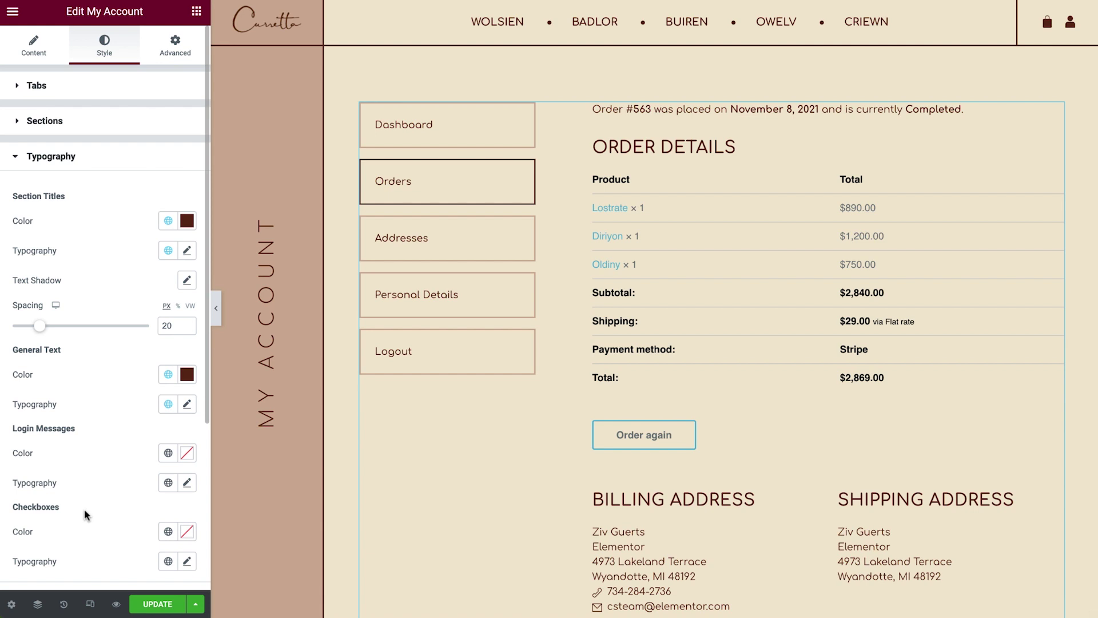
Step: Set login messages and checkboxes to the dark brown Primary colour
click(168, 452)
click(88, 302)
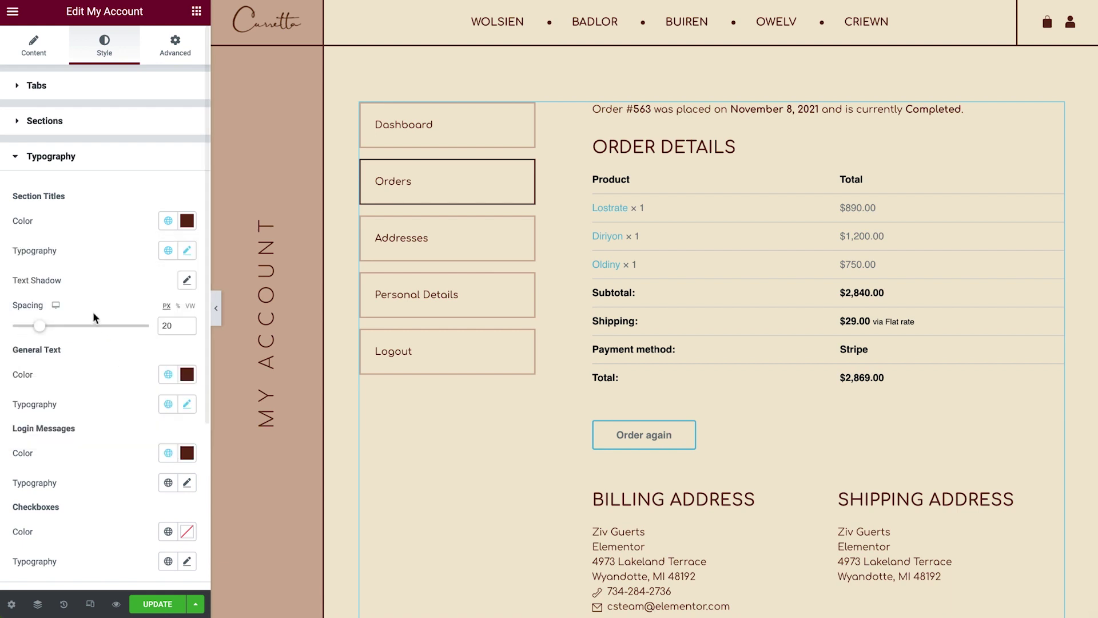
click(168, 531)
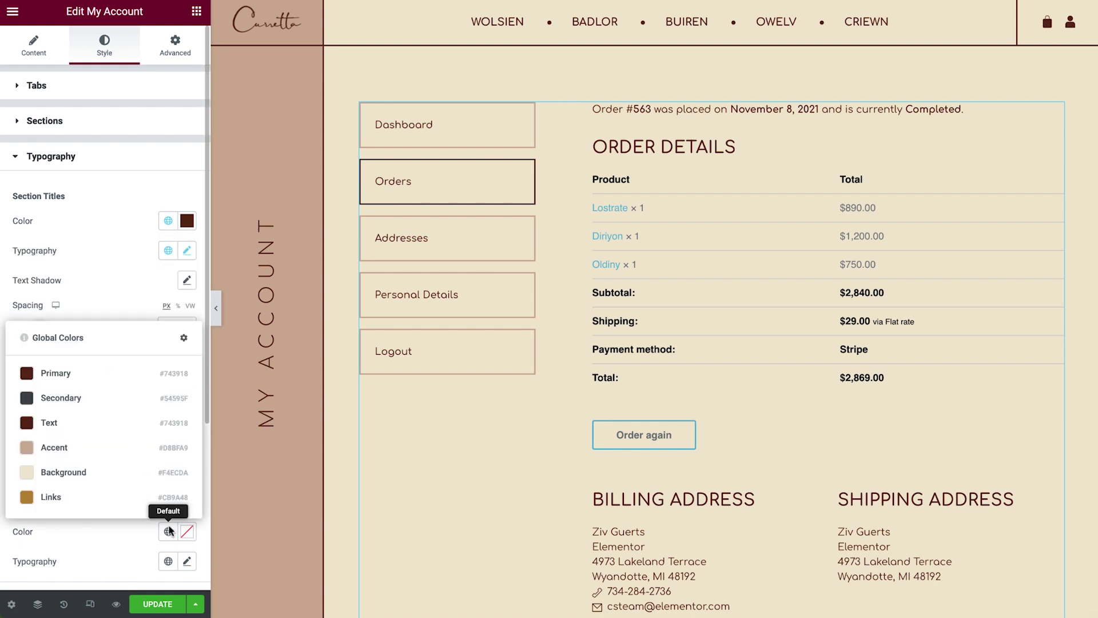
click(88, 378)
scroll(109, 456, down, 2)
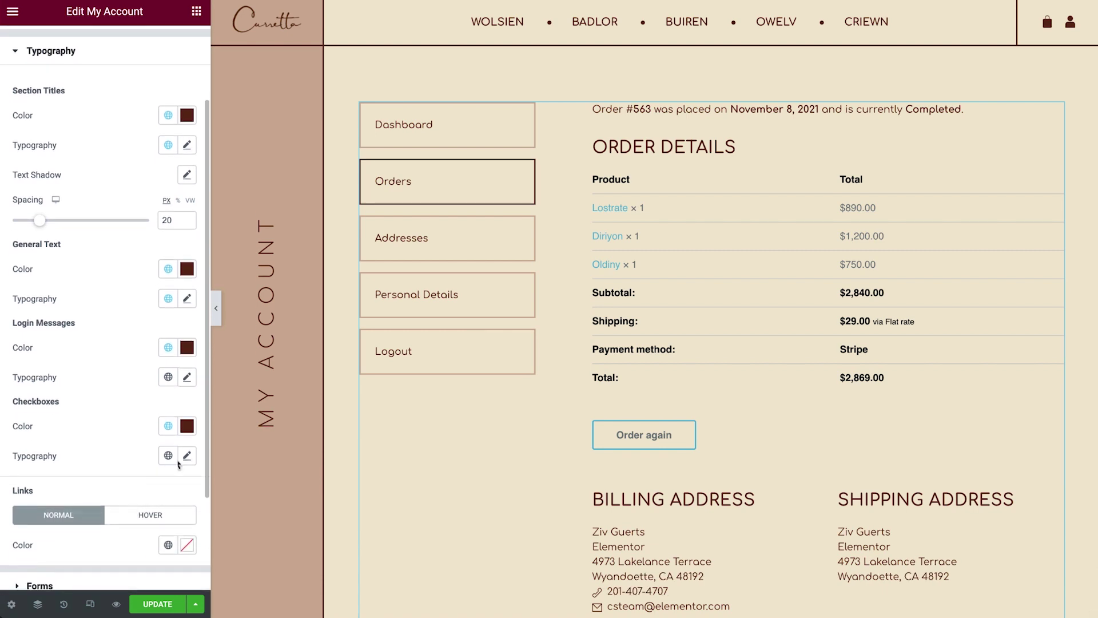
Step: Preview the Dashboard tab and make its links the gold Links colour
click(486, 142)
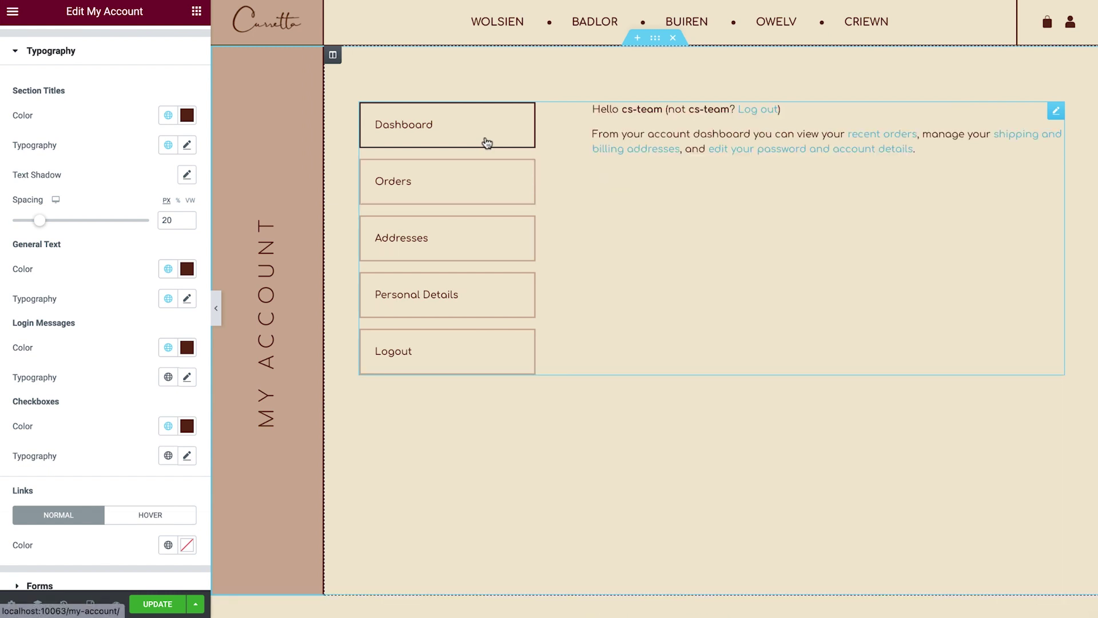
click(167, 546)
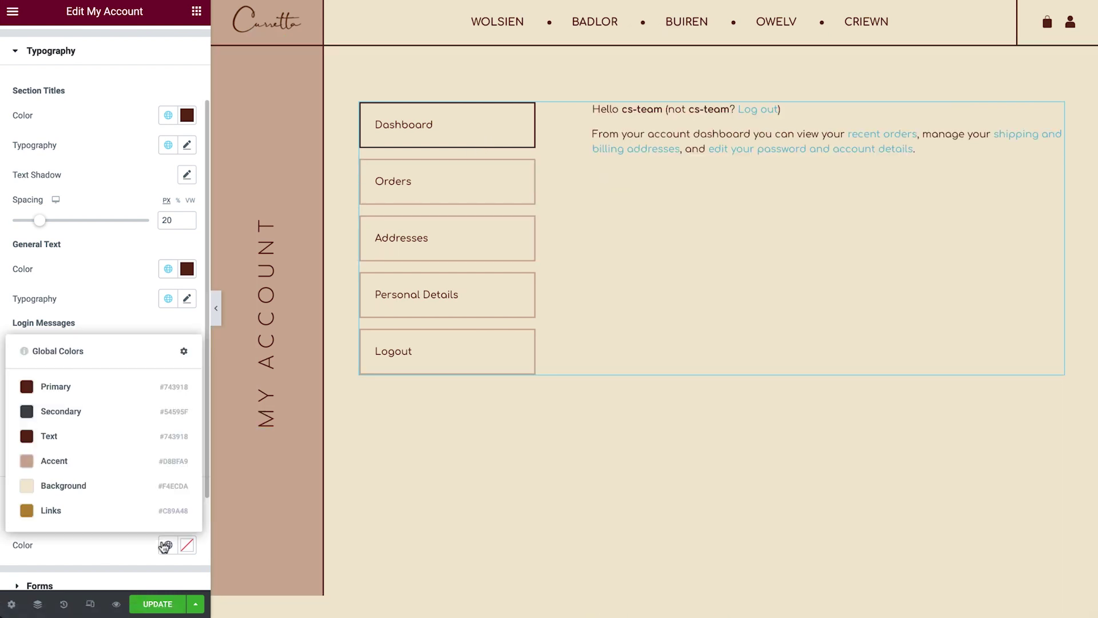
click(81, 513)
scroll(127, 547, down, 1)
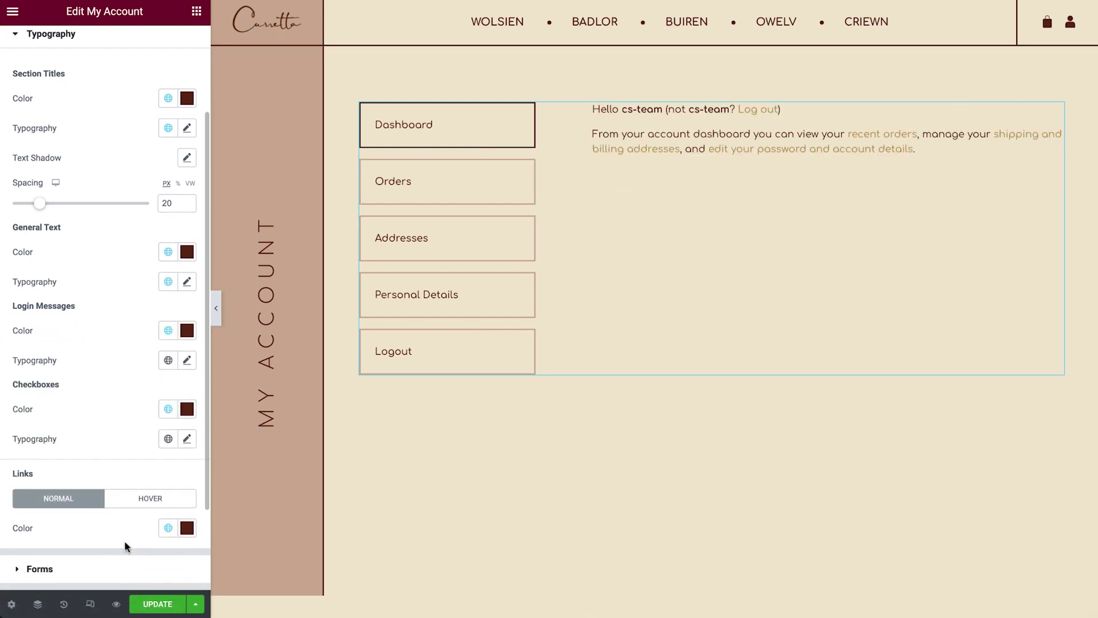
scroll(127, 546, down, 1)
Step: Preview the Personal Details form in Forms style and reset its column and row gaps to default
click(91, 561)
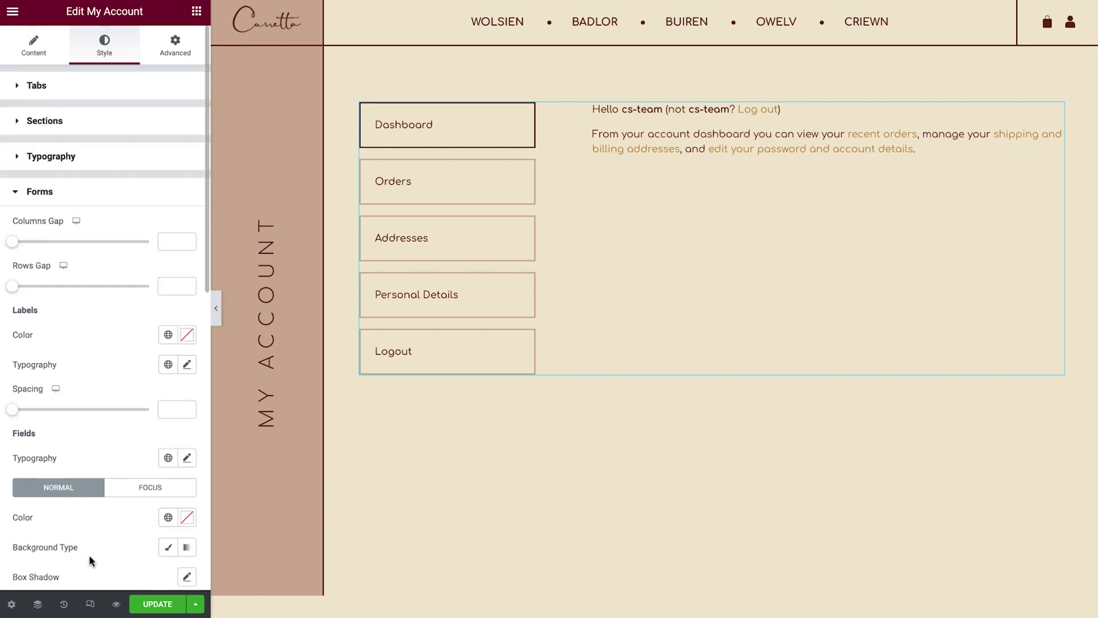
click(506, 312)
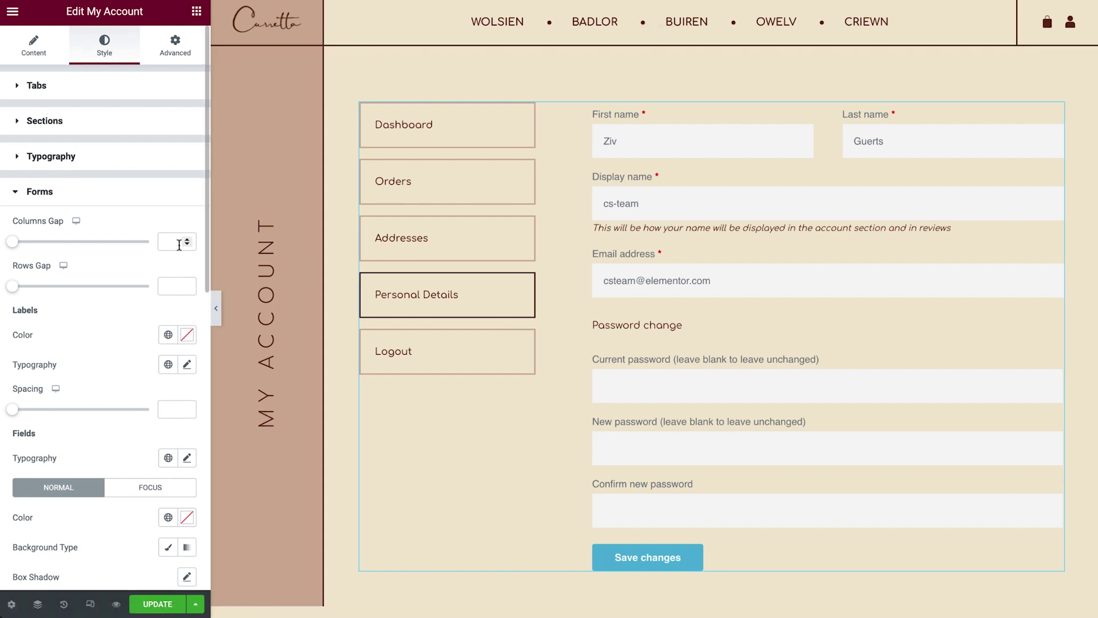
drag(12, 241, 67, 243)
drag(12, 286, 50, 287)
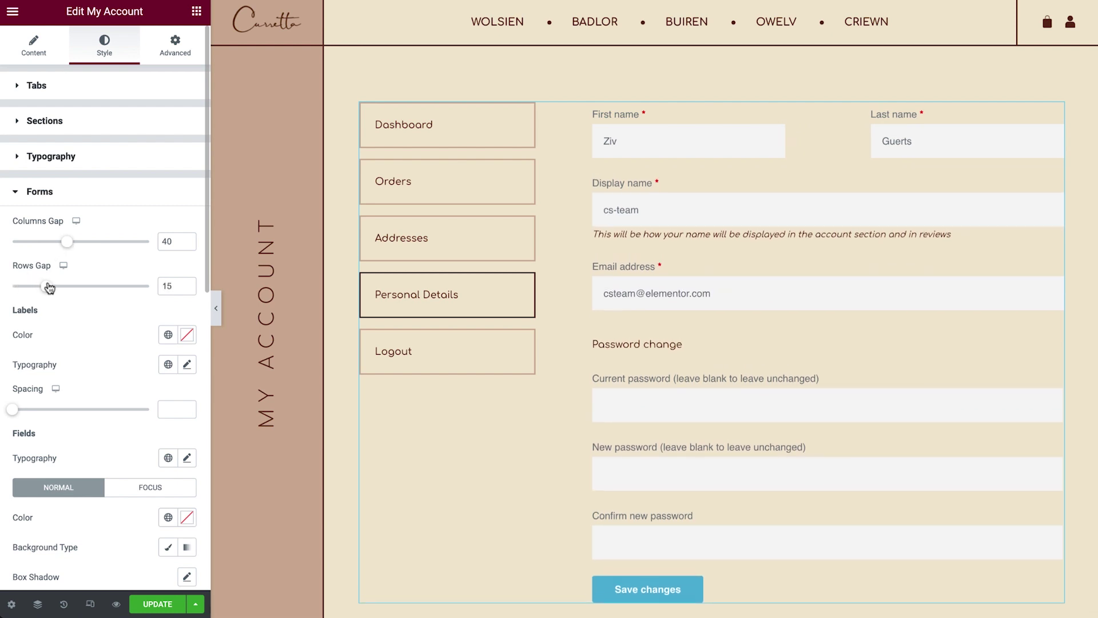
key(BackSpace)
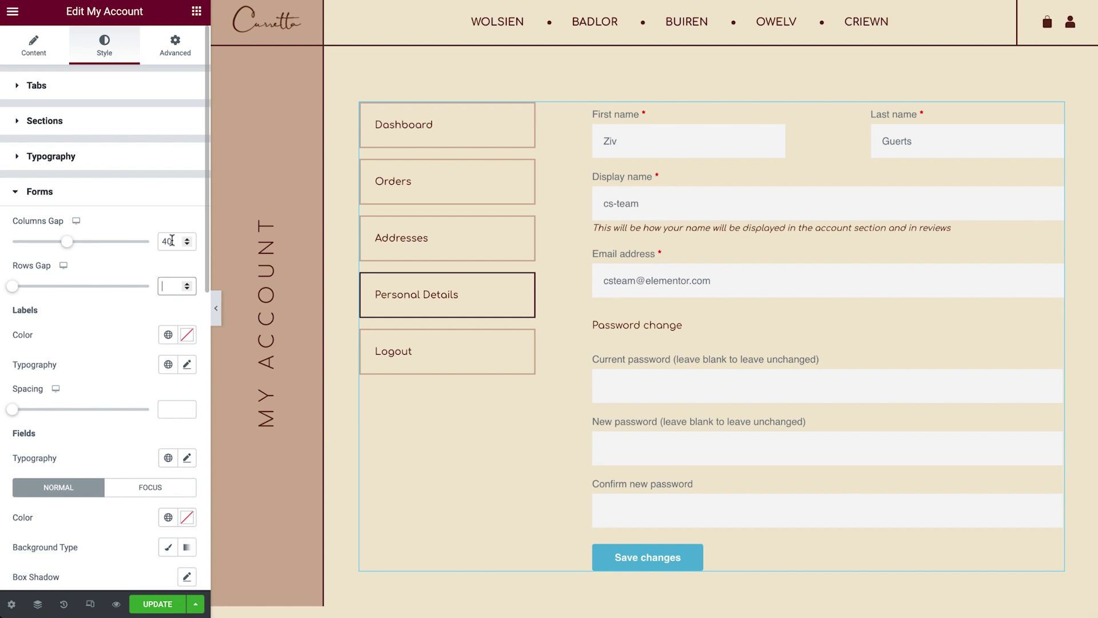
double_click(167, 241)
key(BackSpace)
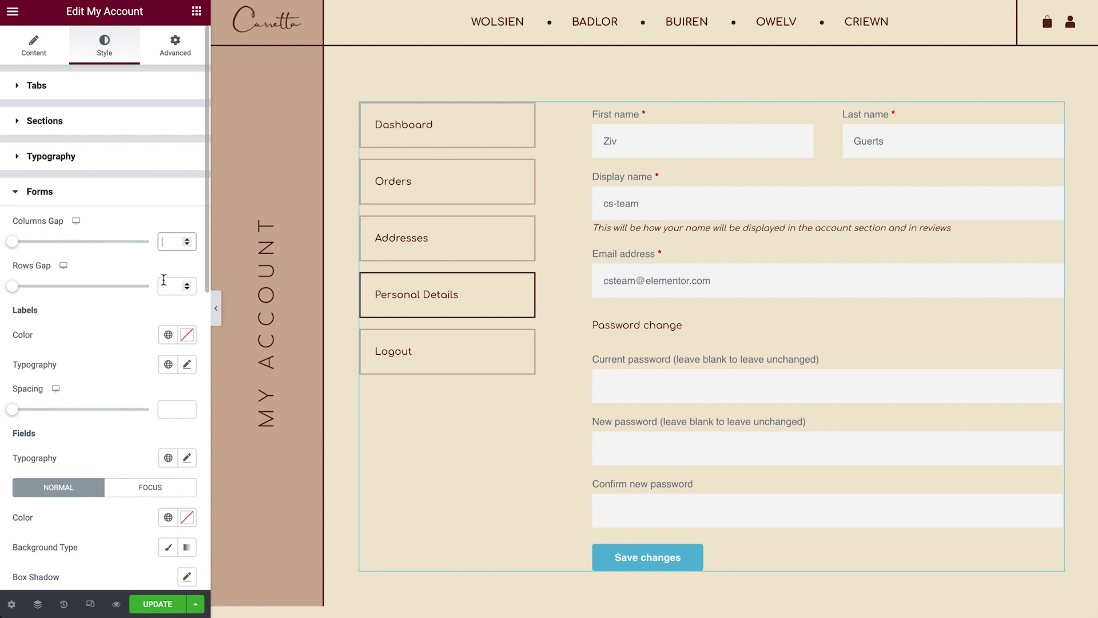
Step: Give the form labels the Primary brown colour and 6 px spacing
click(168, 335)
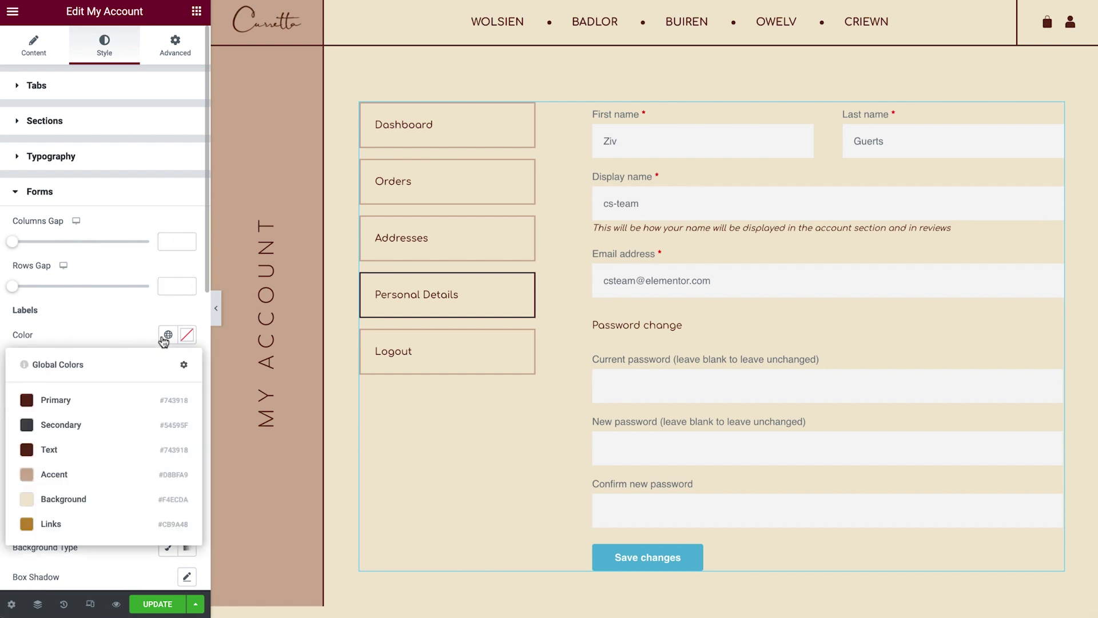
click(105, 400)
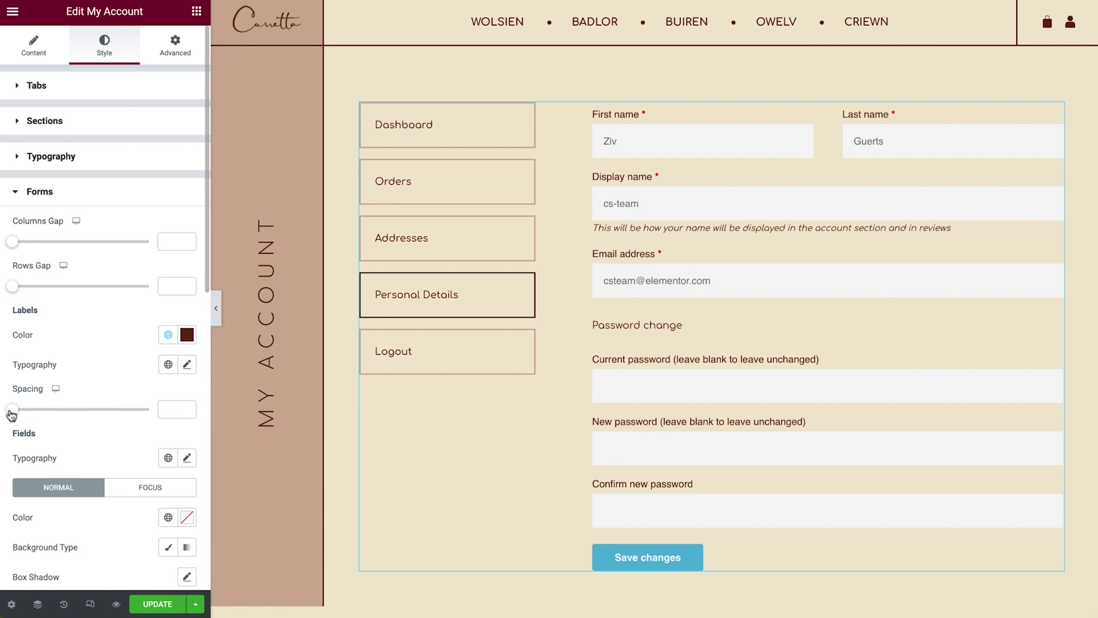
drag(12, 410, 26, 410)
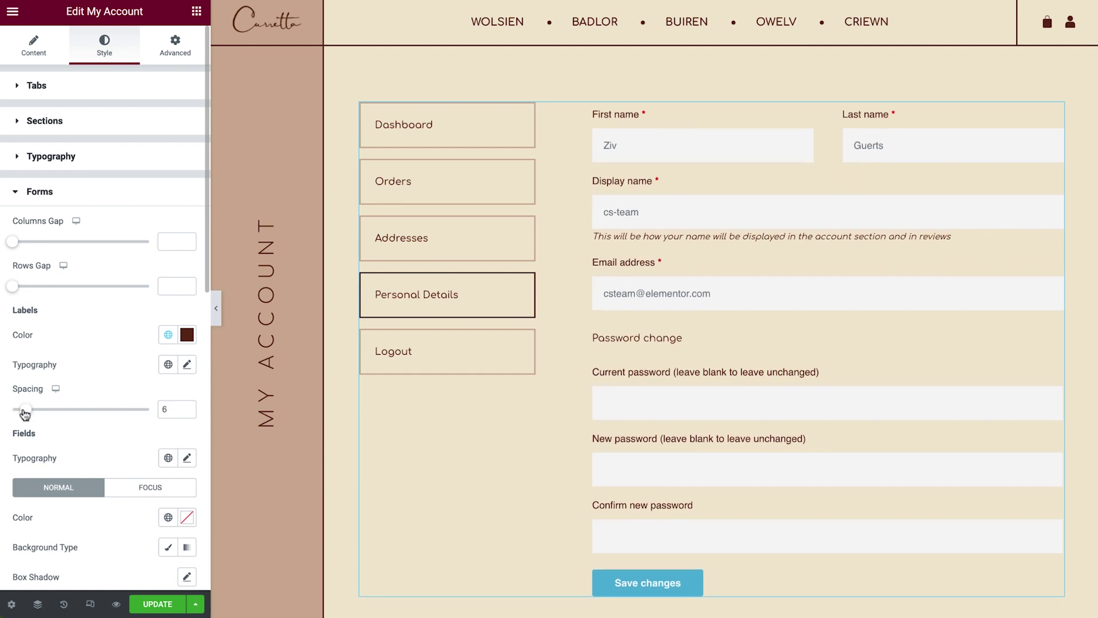
scroll(89, 424, down, 4)
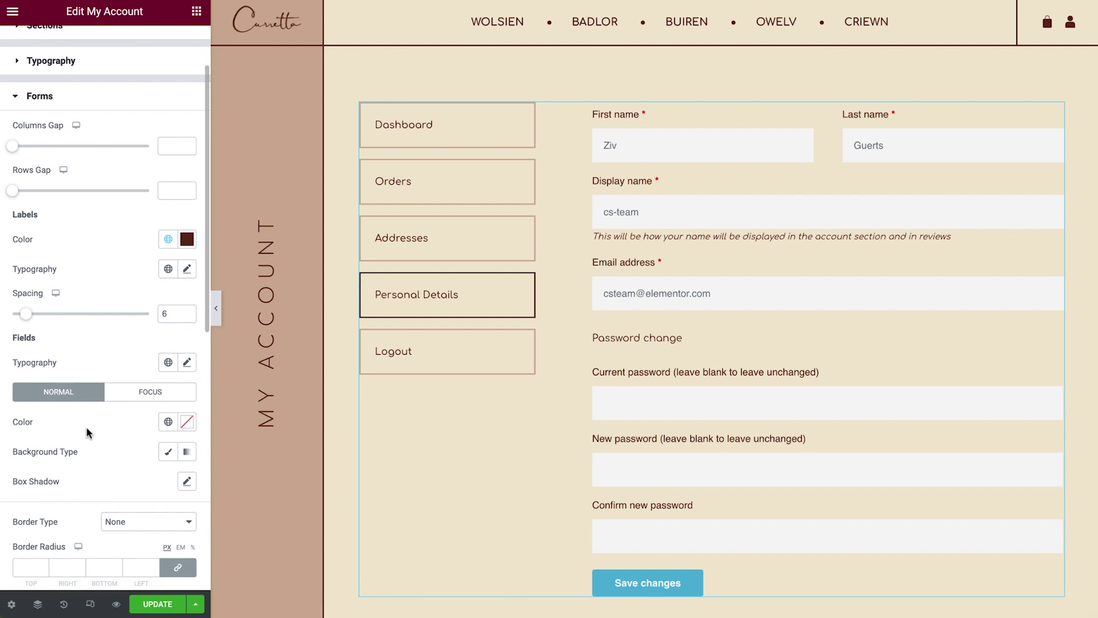
Step: Give the form fields Primary brown text on a classic beige Background fill
scroll(88, 433, down, 3)
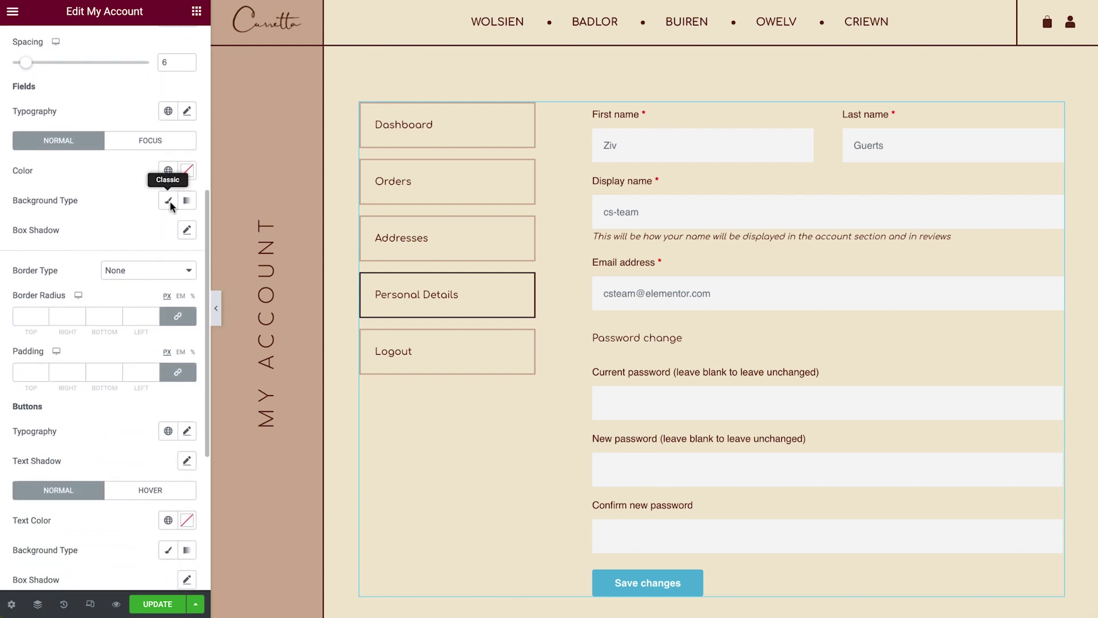
click(168, 171)
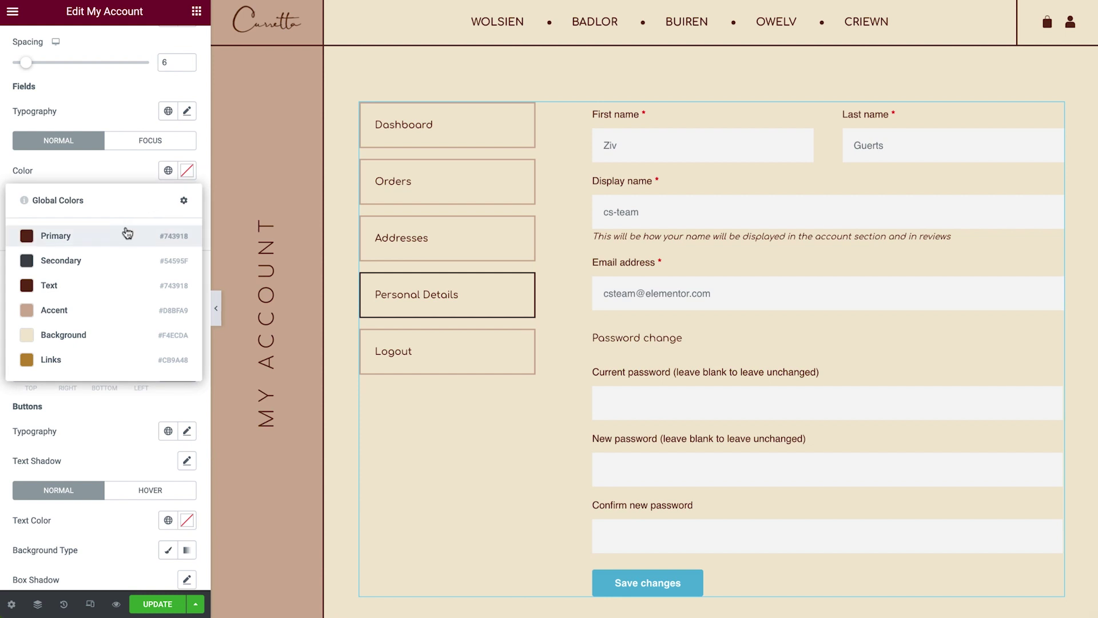
click(128, 235)
click(166, 204)
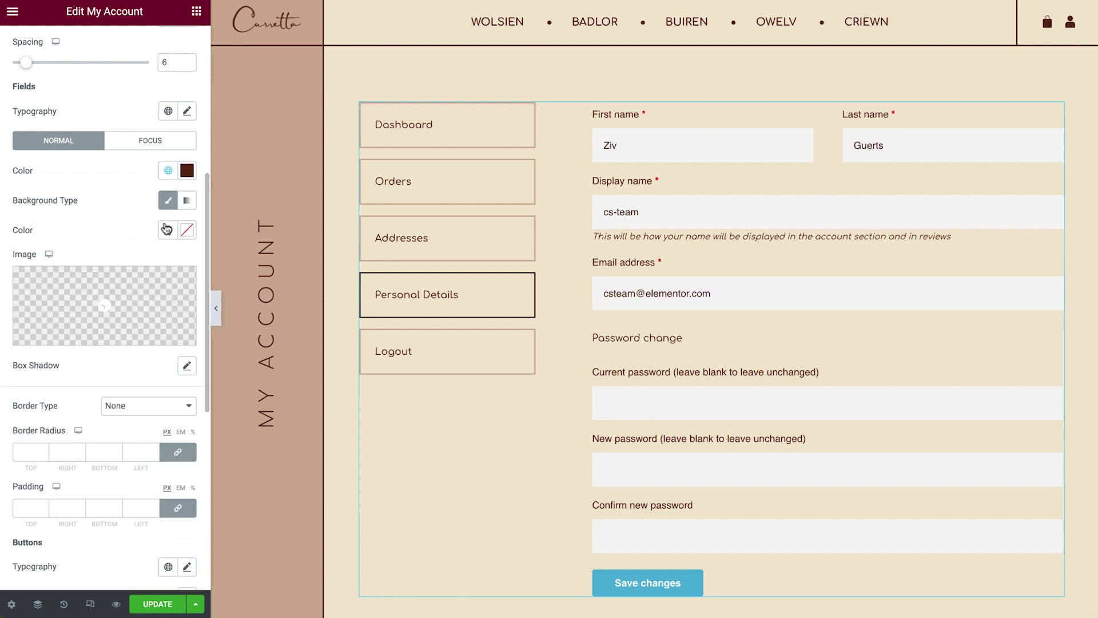
click(168, 229)
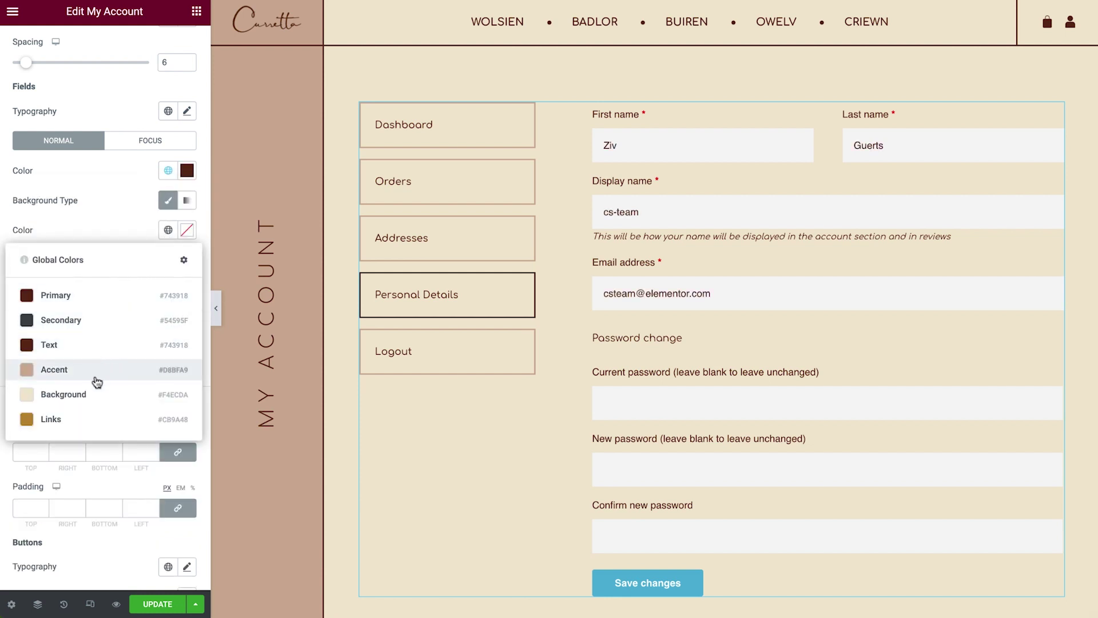
click(88, 394)
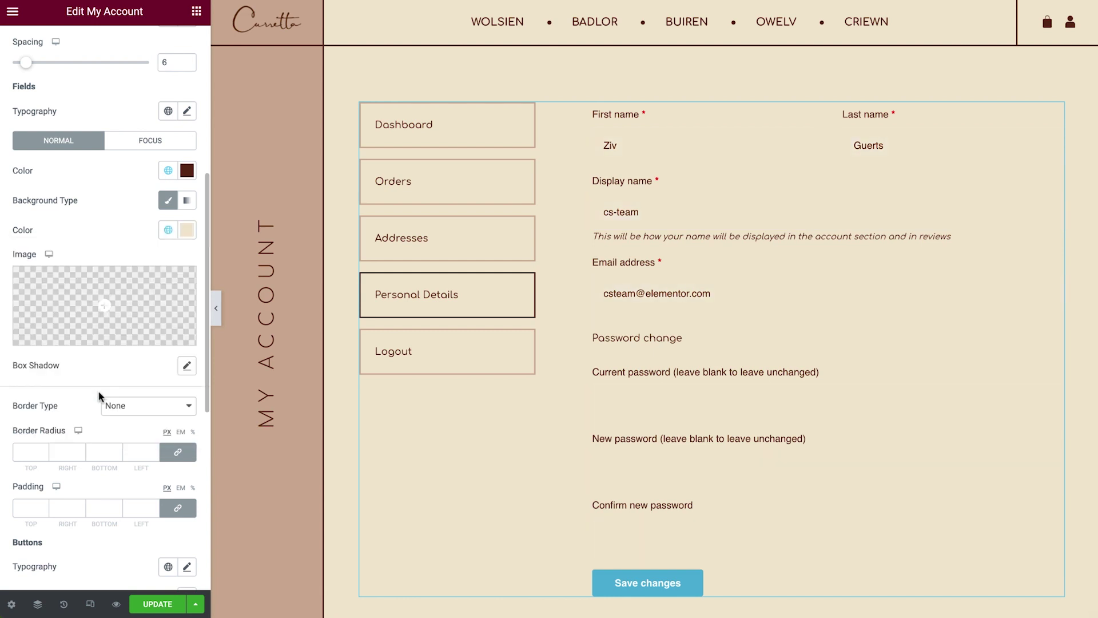
Step: Give the fields a solid border with unlinked widths, bottom set to 2
click(130, 407)
click(129, 422)
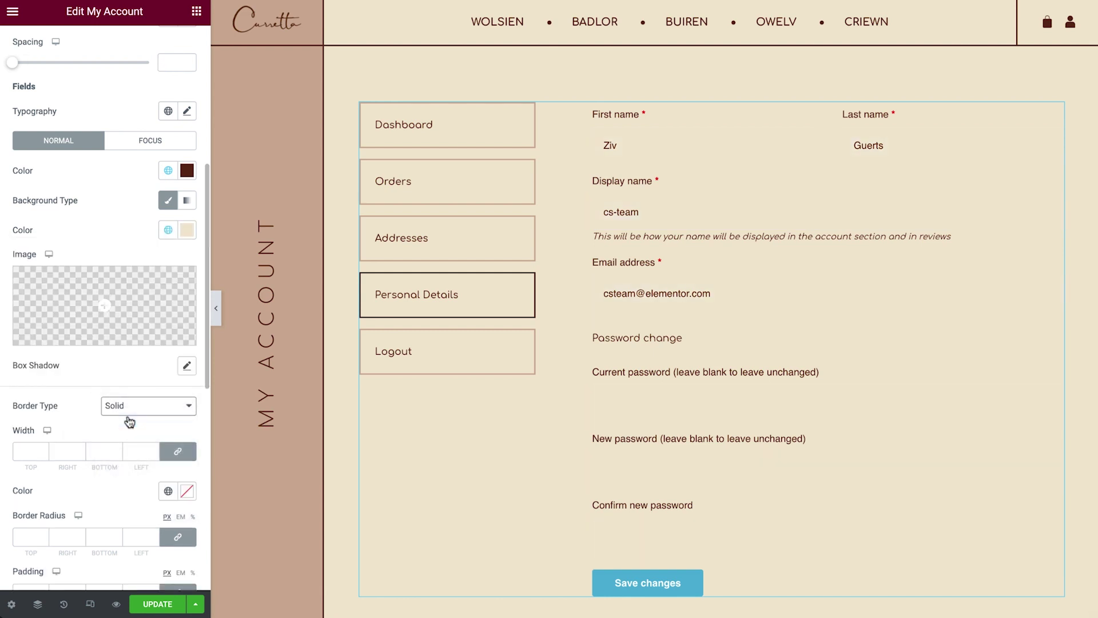
click(176, 451)
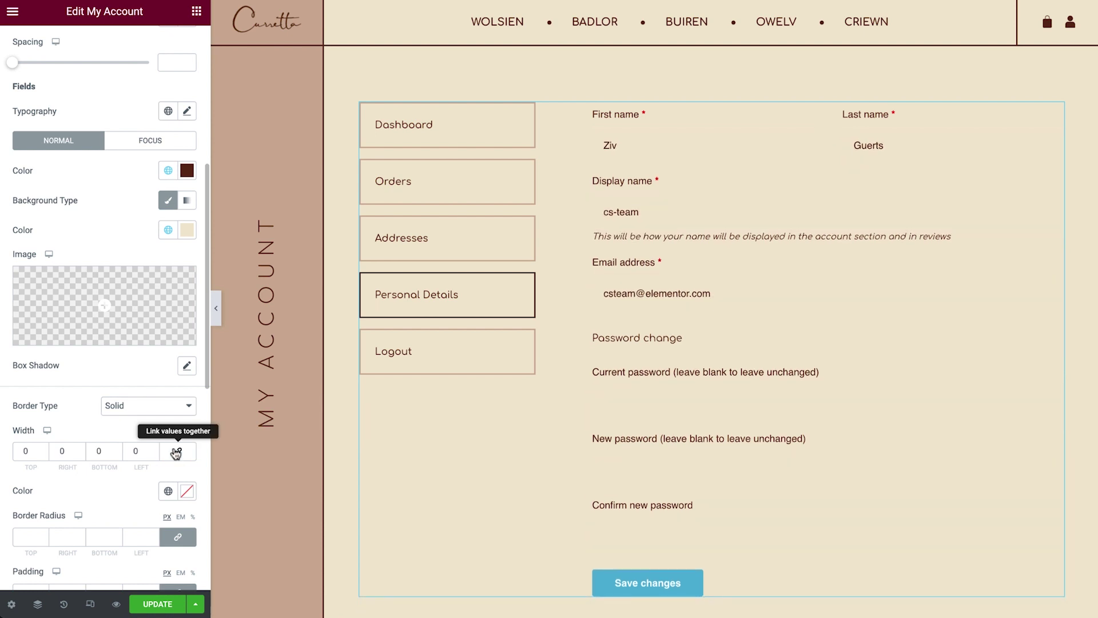
text(2)
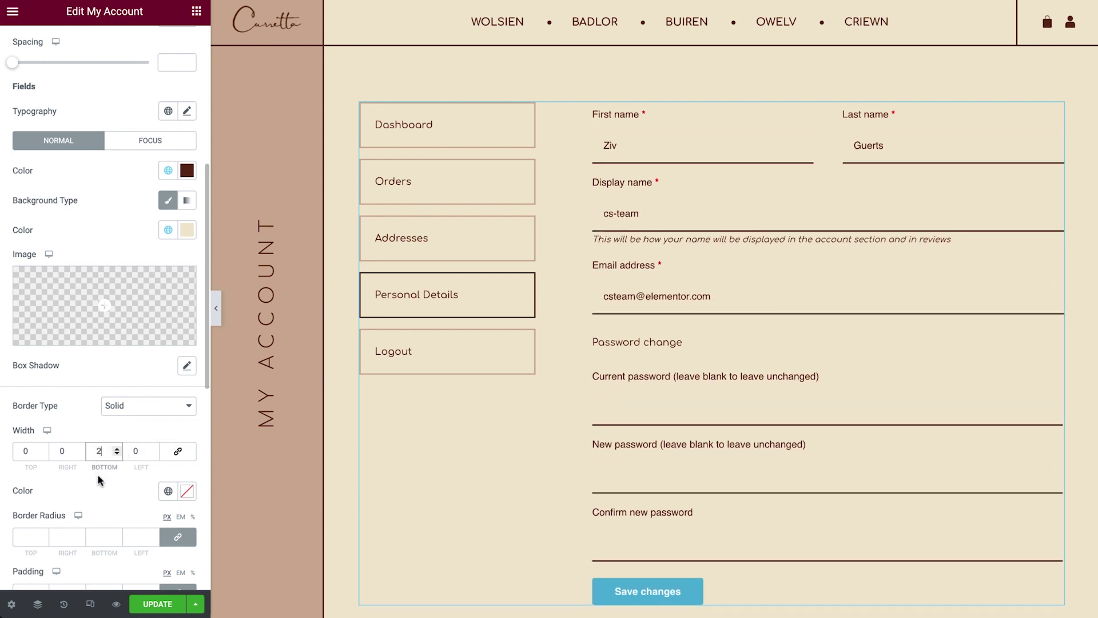
Step: Give the buttons the Accent font, Primary brown text and a classic Accent background
scroll(98, 479, down, 3)
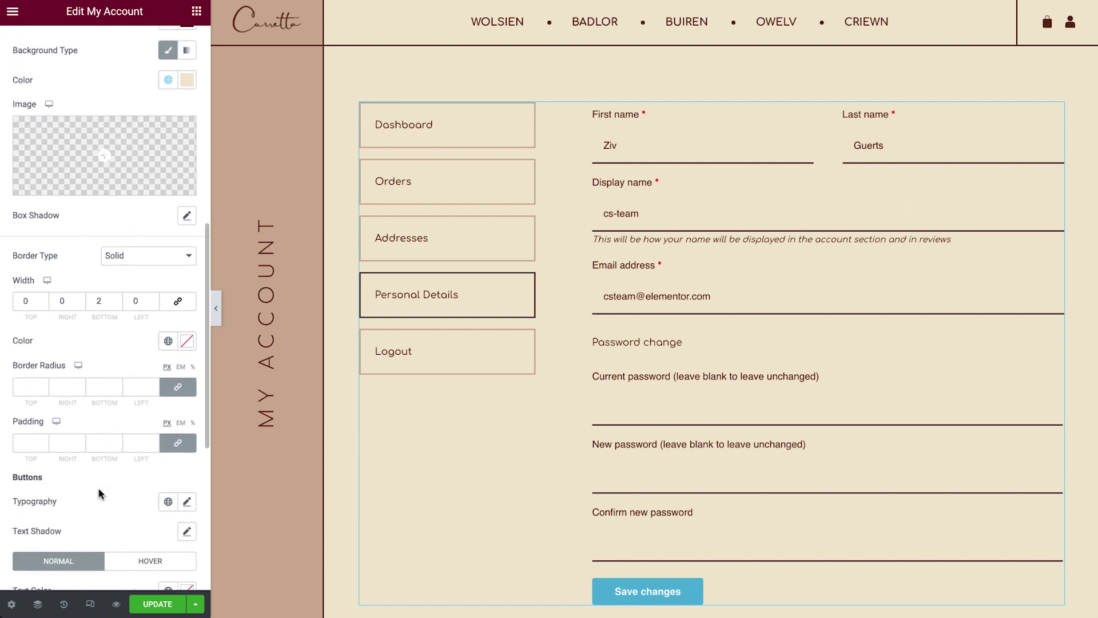
scroll(98, 492, down, 5)
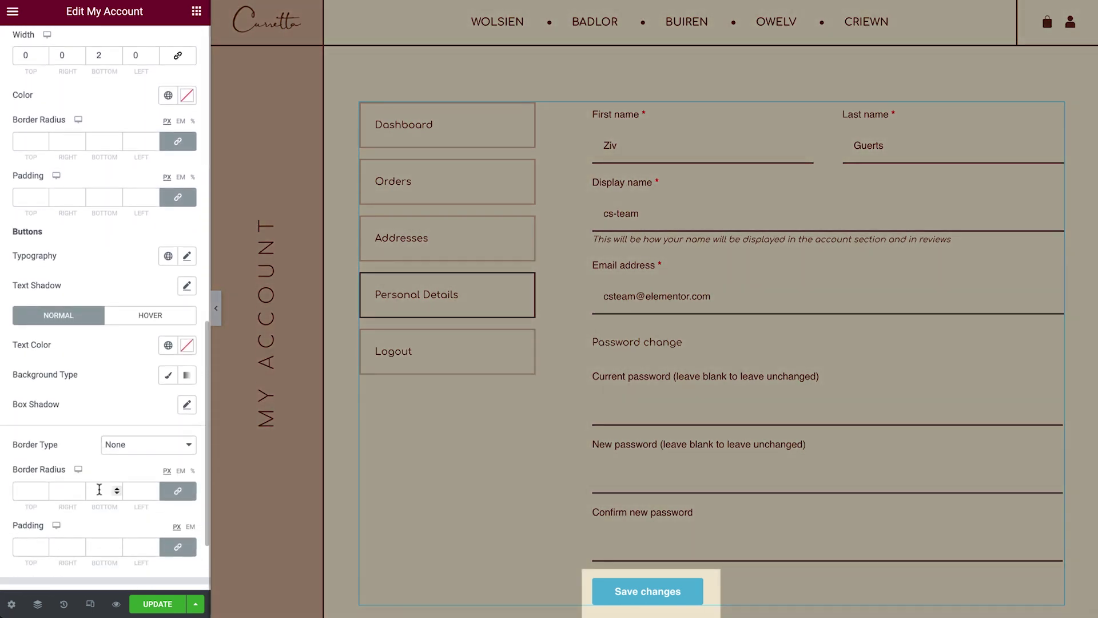
scroll(99, 490, down, 2)
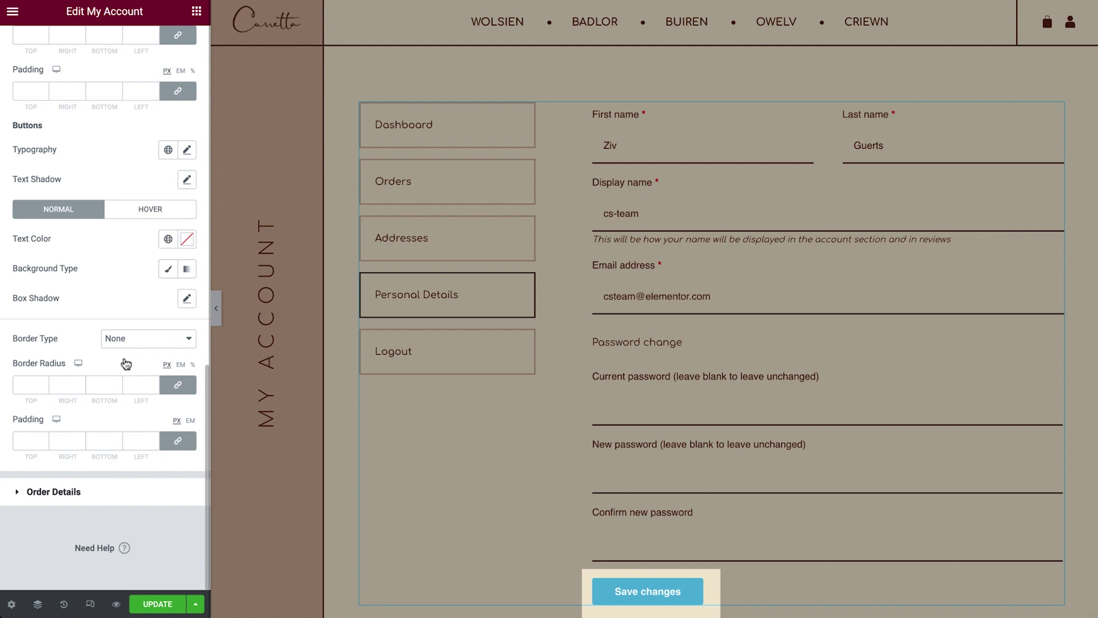
click(168, 150)
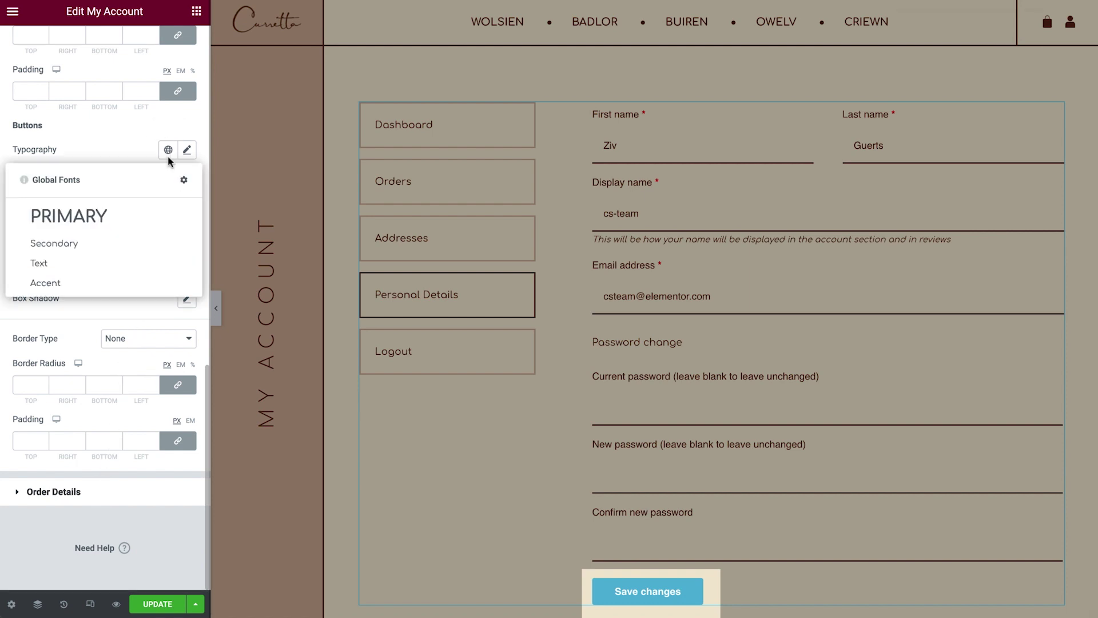
click(111, 281)
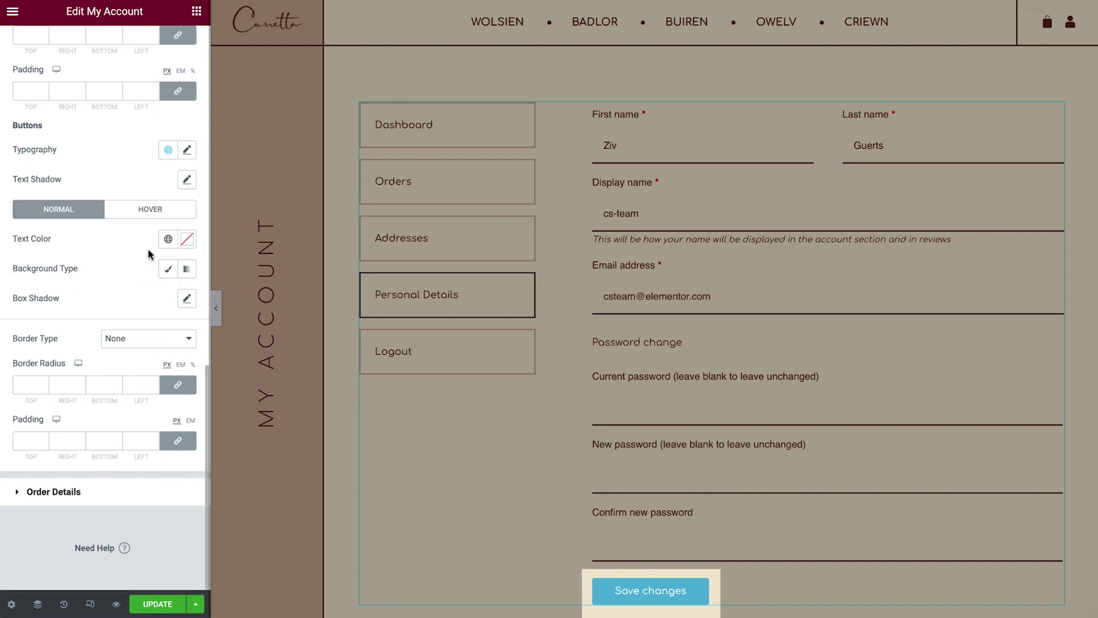
click(165, 245)
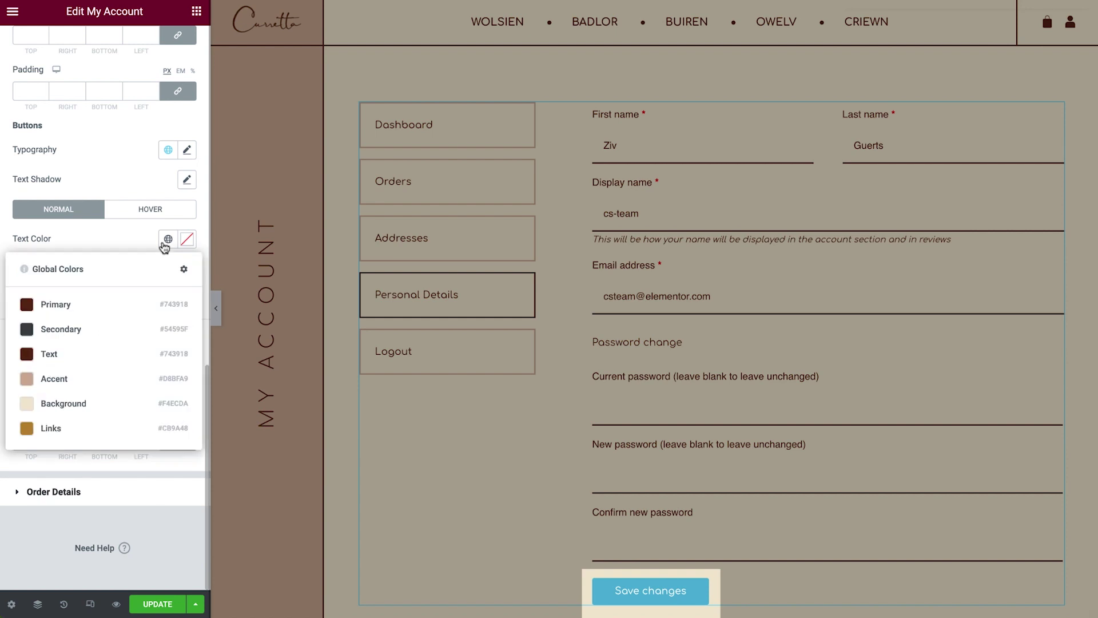
click(132, 305)
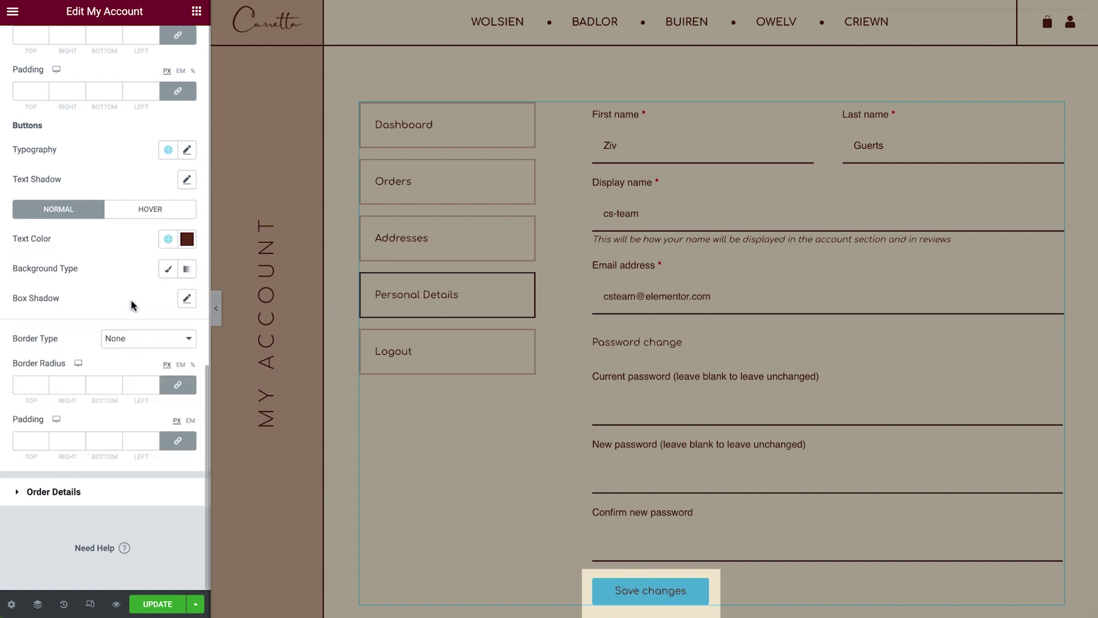
click(167, 269)
click(168, 299)
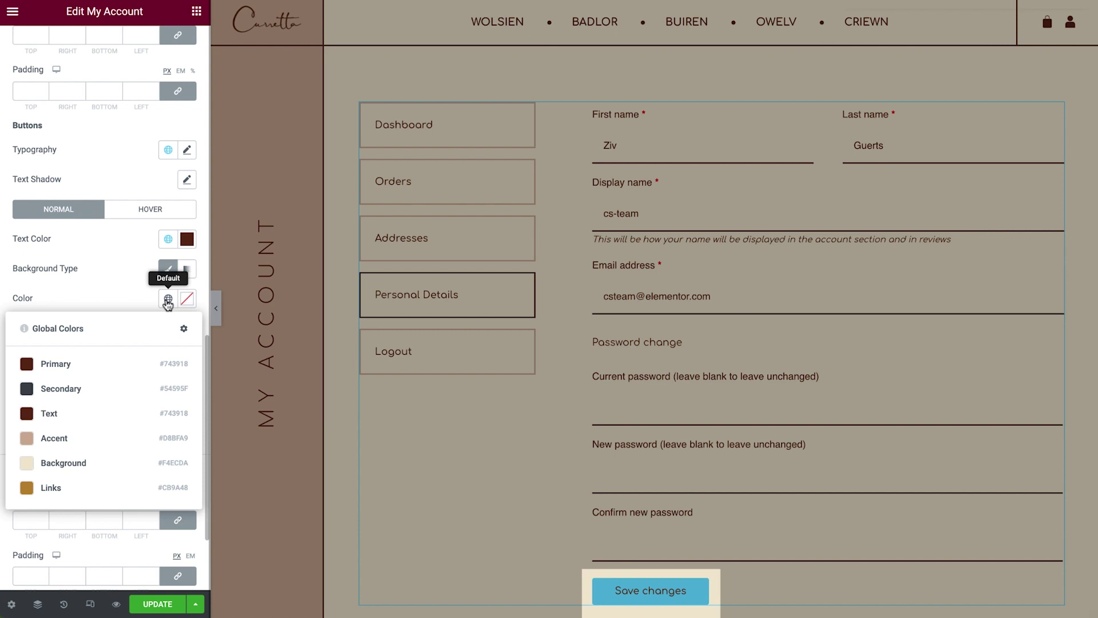
click(83, 438)
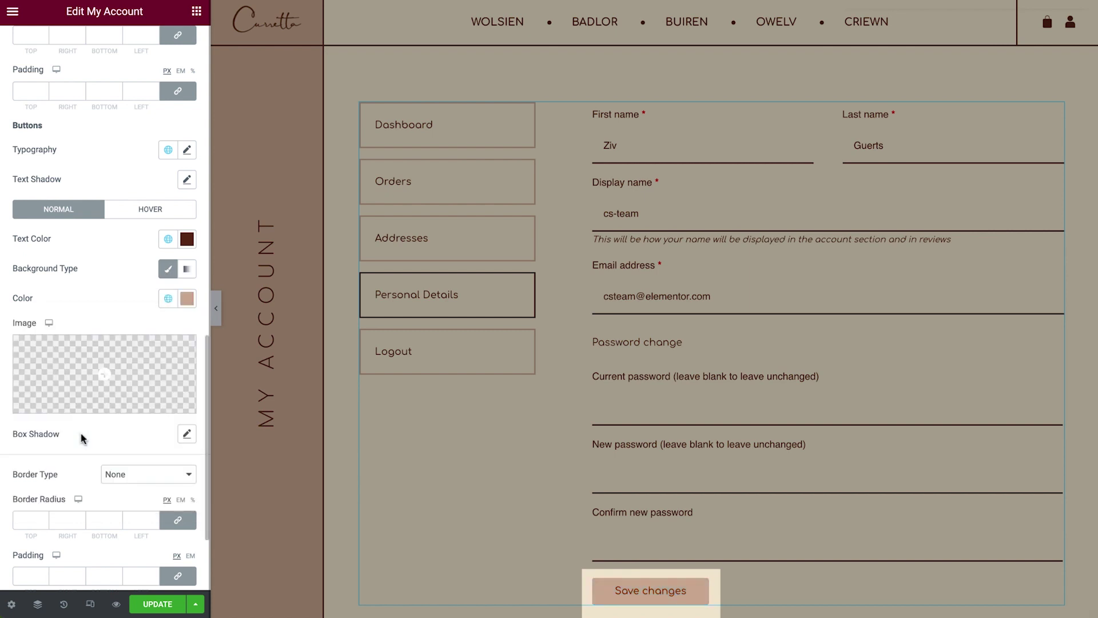
Step: Add a solid 2 px Primary brown border to the buttons with 0 border radius
click(132, 477)
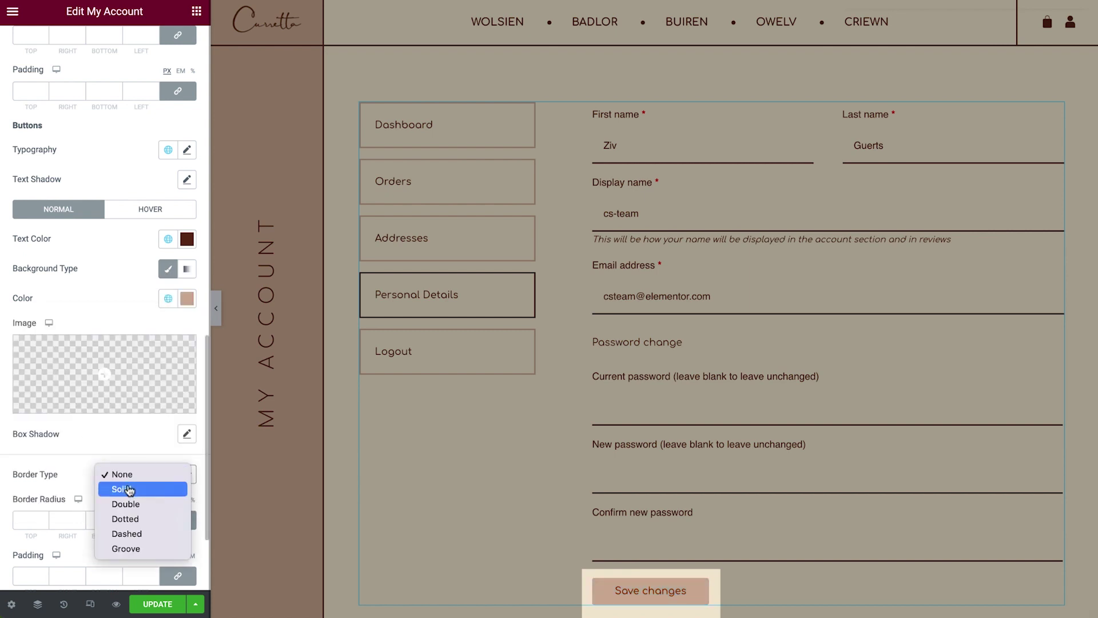
click(128, 491)
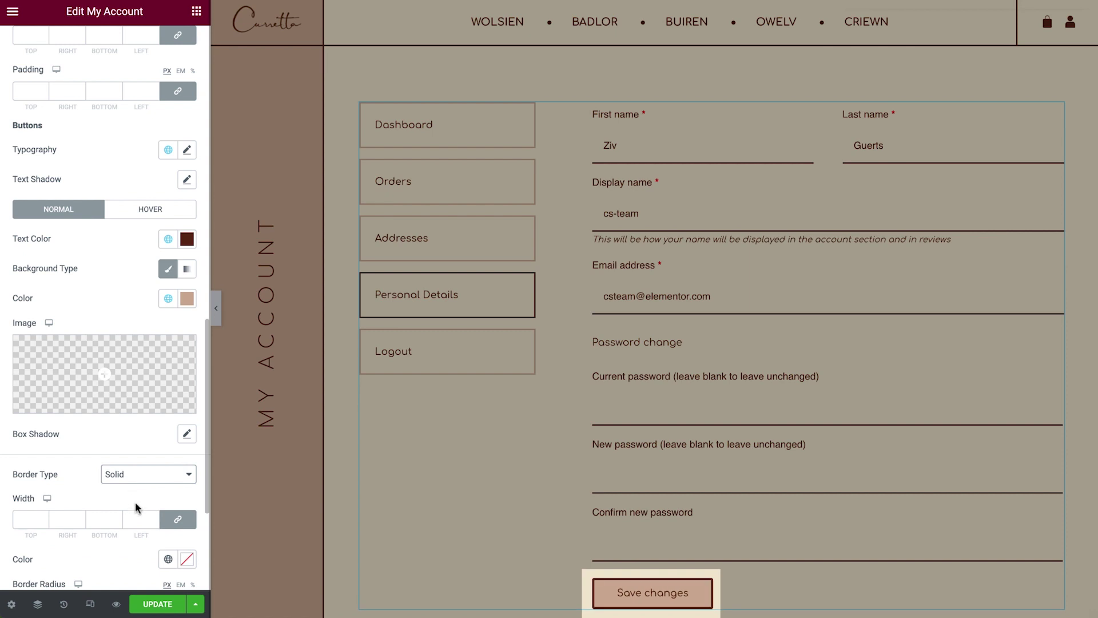
click(167, 559)
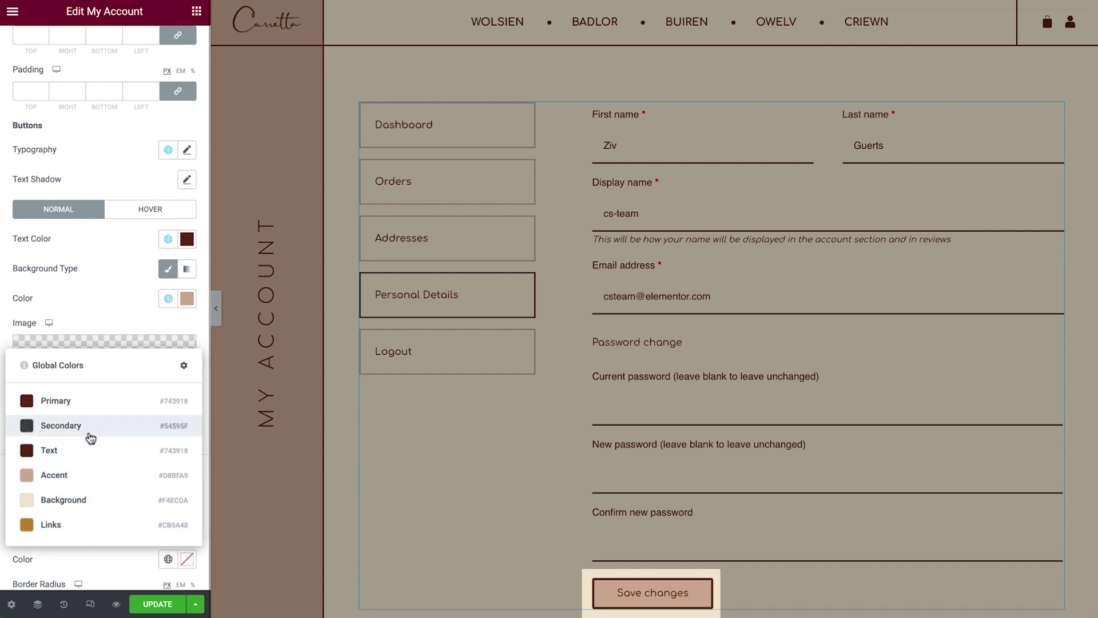
click(79, 412)
click(71, 519)
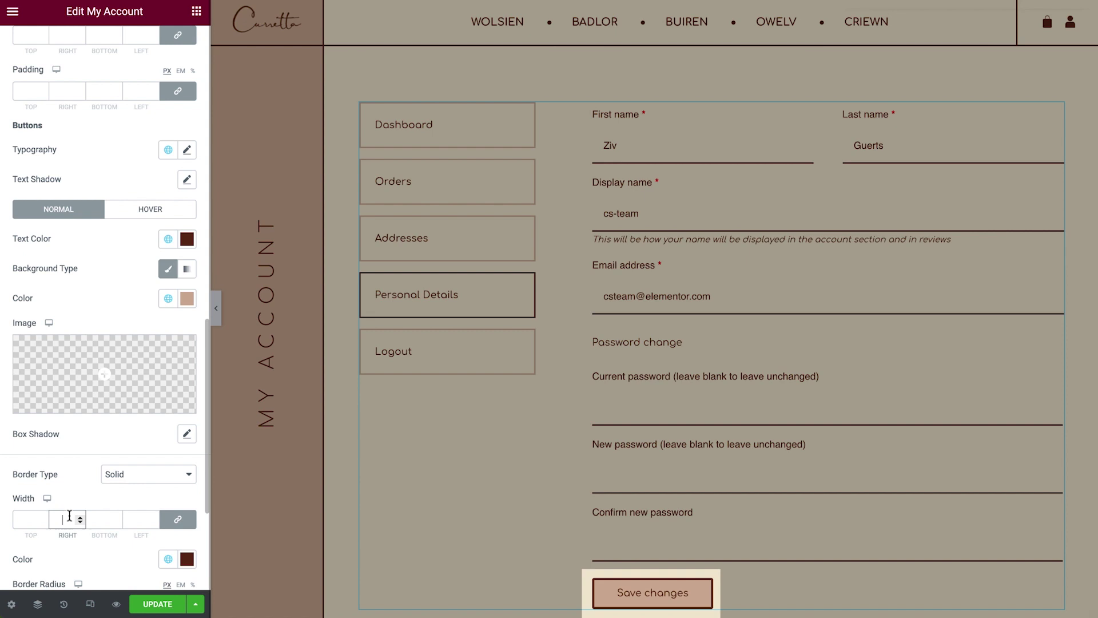
text(2)
scroll(79, 553, down, 3)
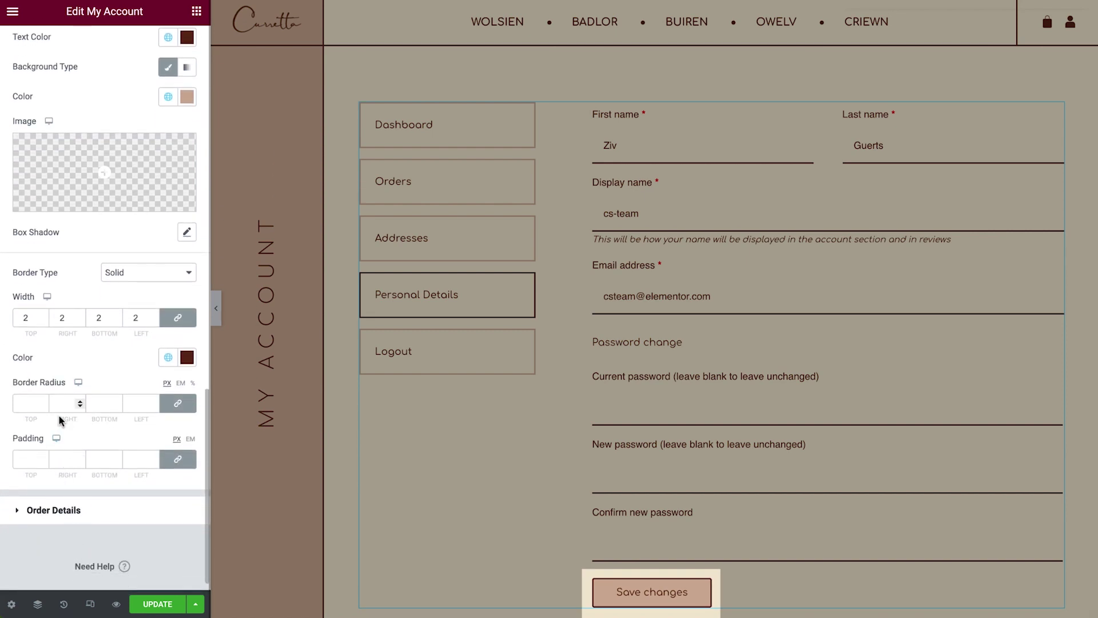
click(60, 404)
text(0)
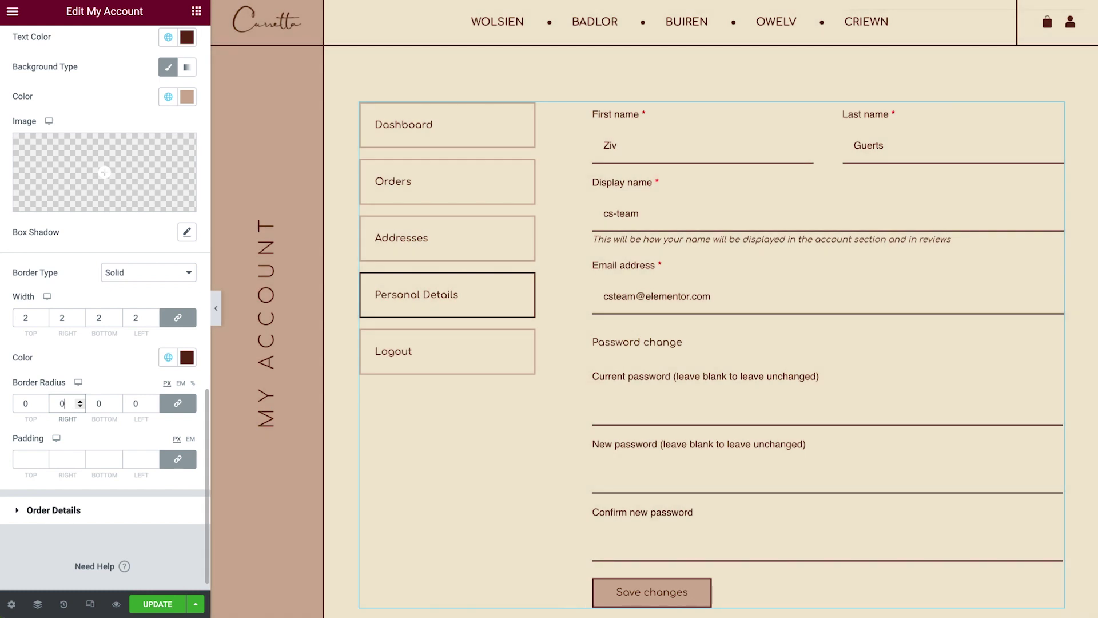
Step: Preview an order's details via Orders > View and set the Order Details rows gap to 30
click(73, 516)
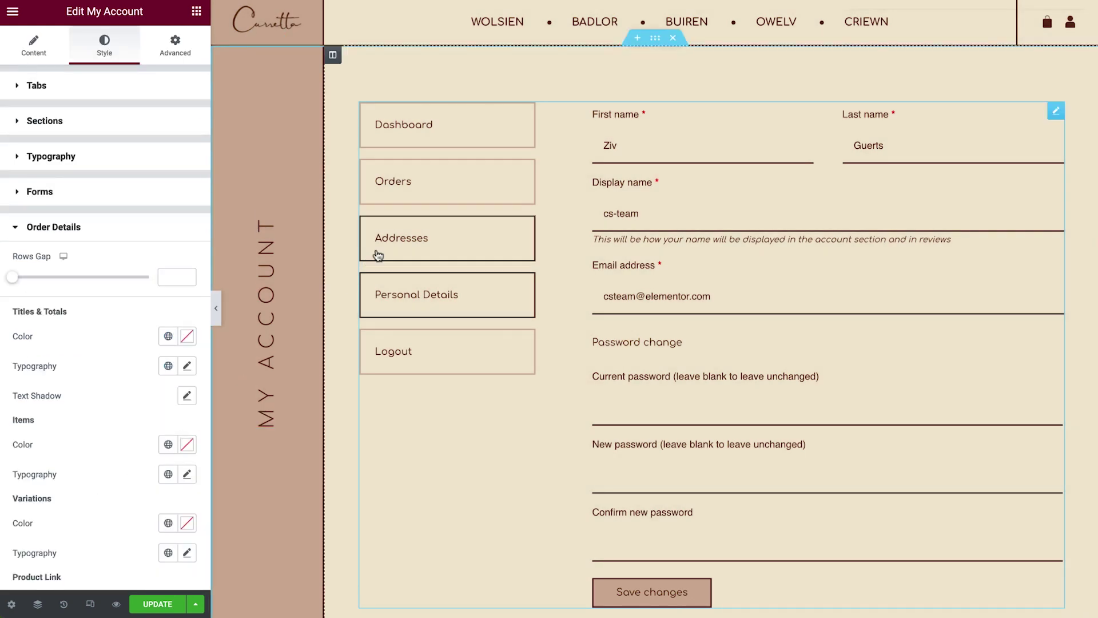
click(428, 195)
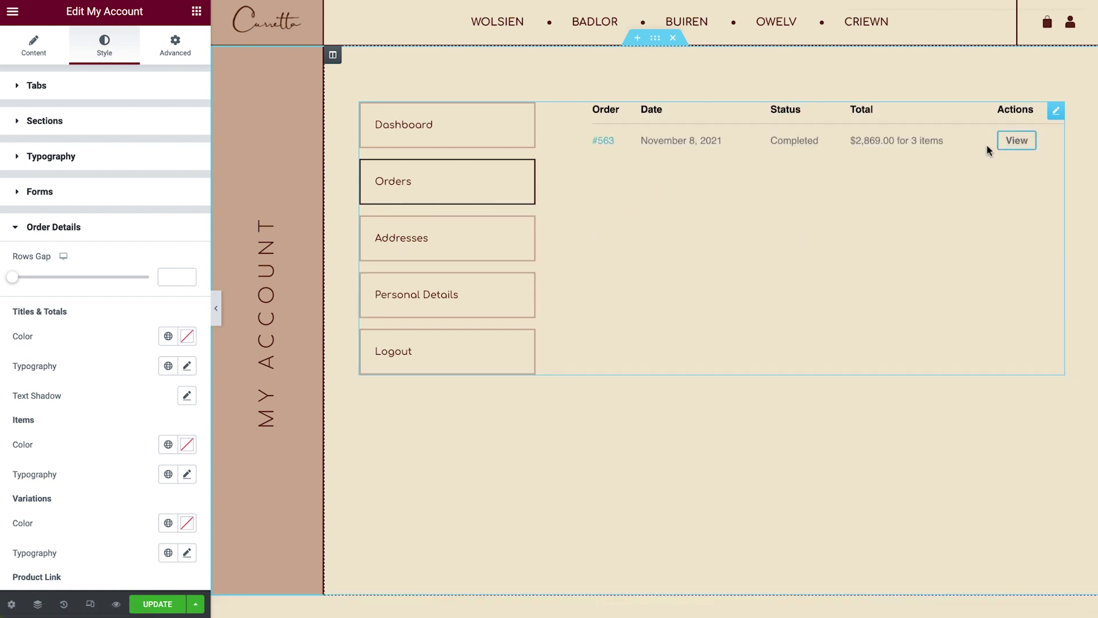
click(1015, 142)
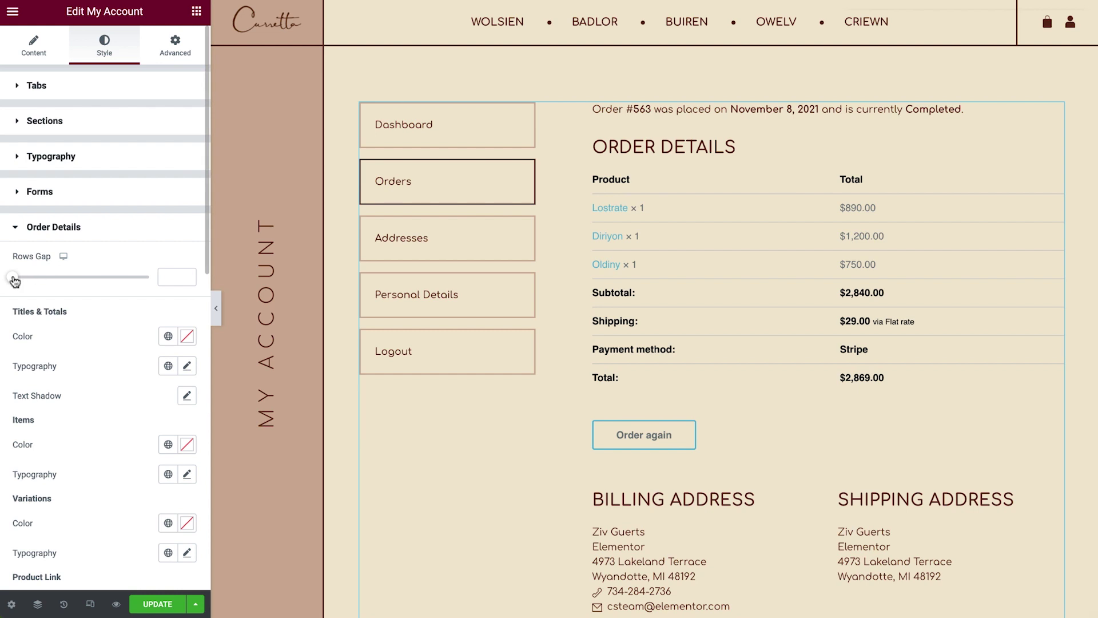
drag(14, 280, 82, 280)
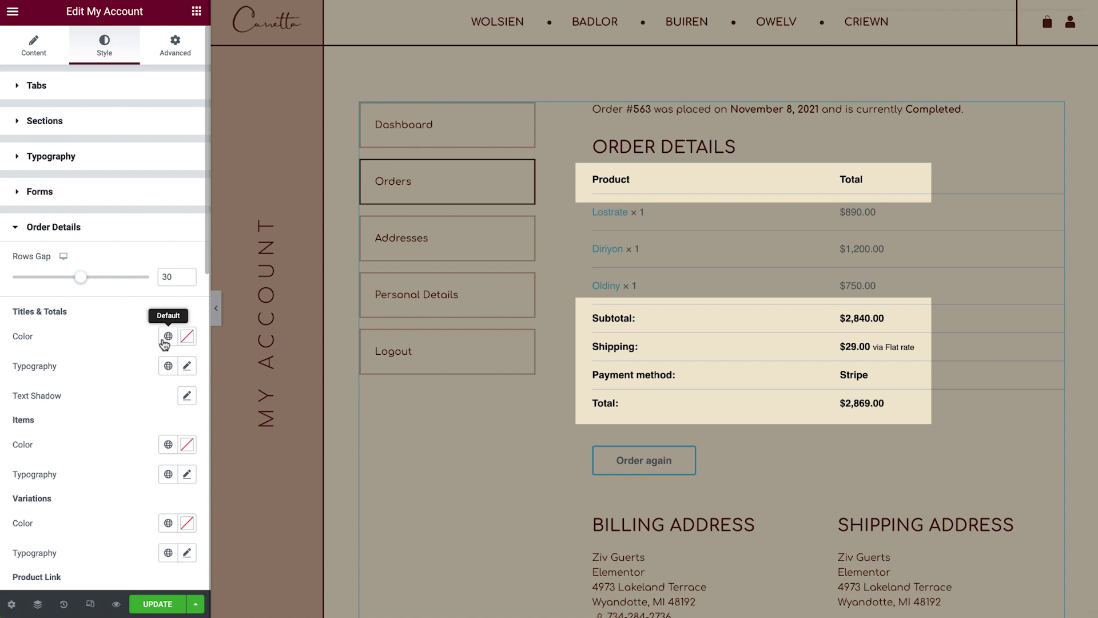
Step: Make titles Primary brown in Accent font, items grey Secondary, and variations Primary
click(169, 336)
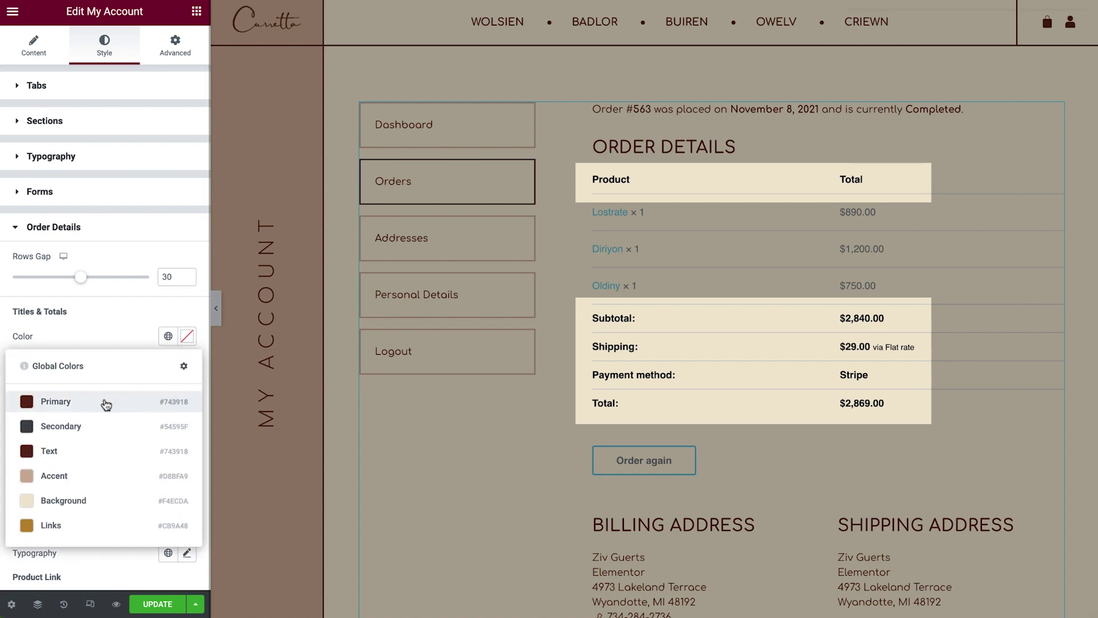
click(107, 404)
click(168, 366)
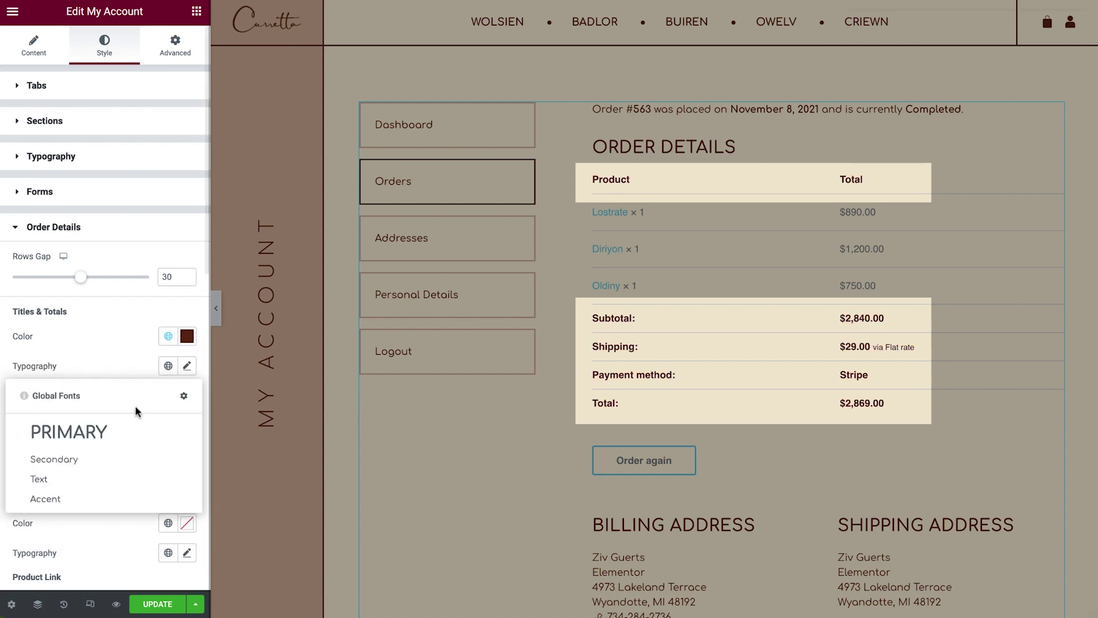
click(48, 499)
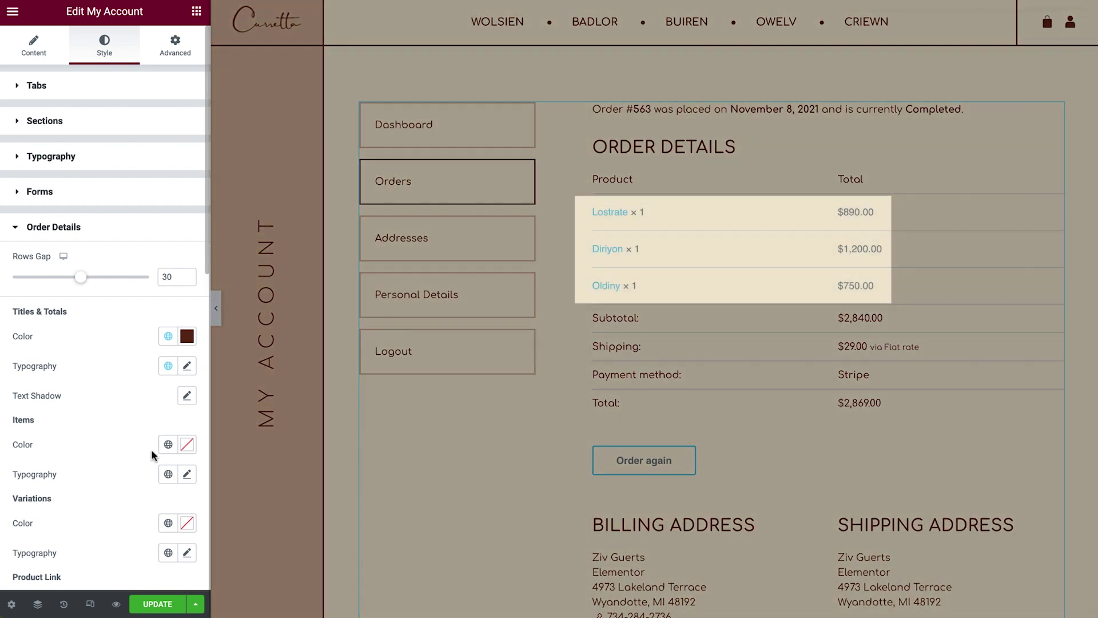
click(168, 445)
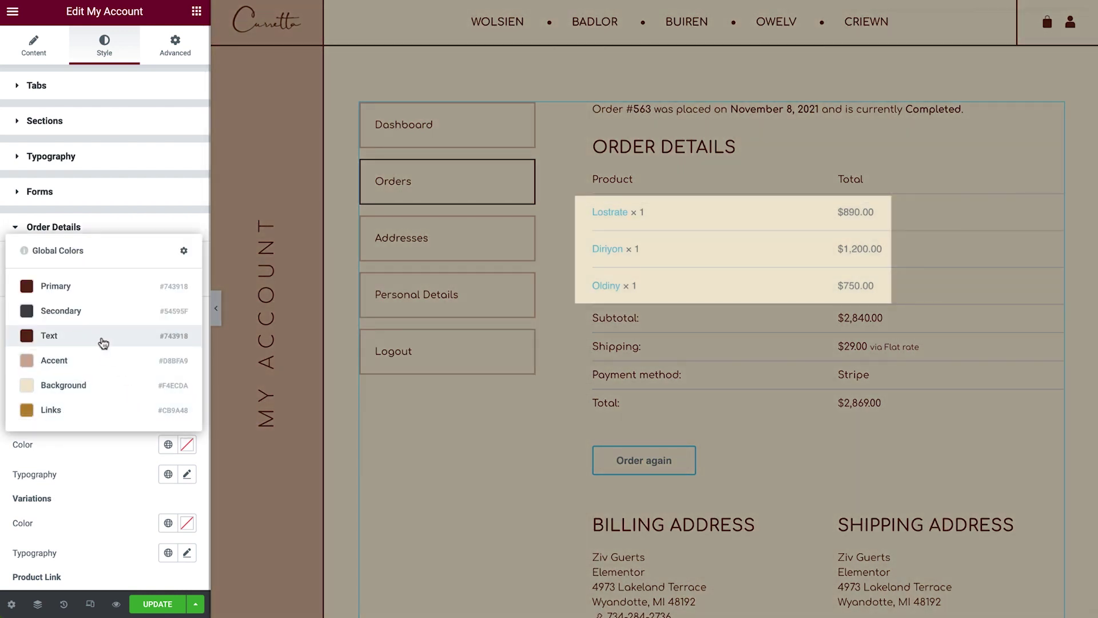
click(88, 311)
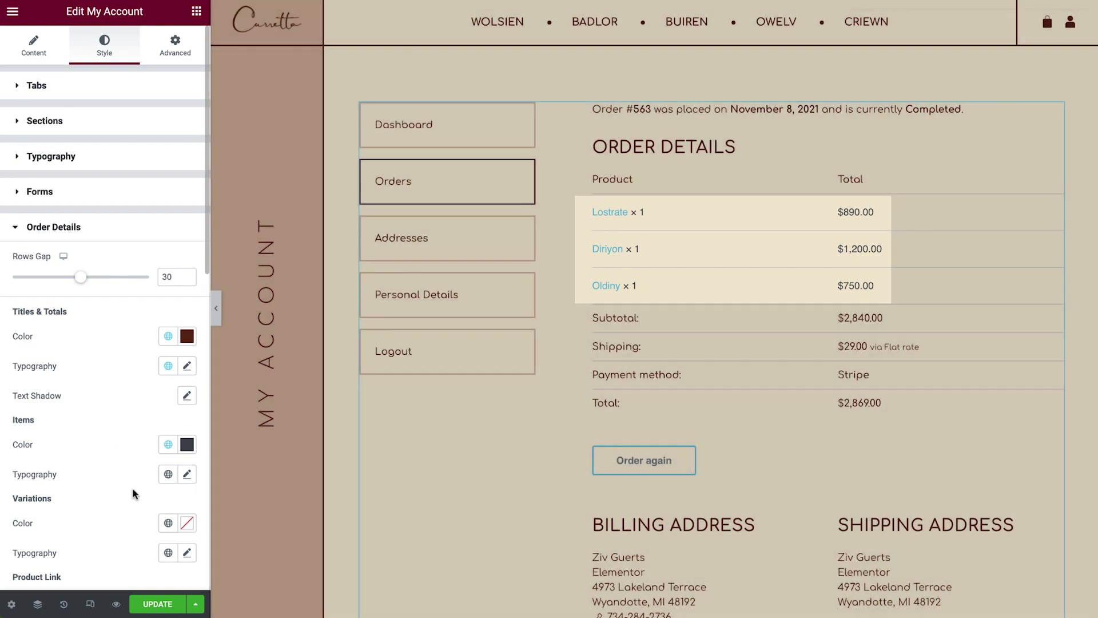
click(168, 523)
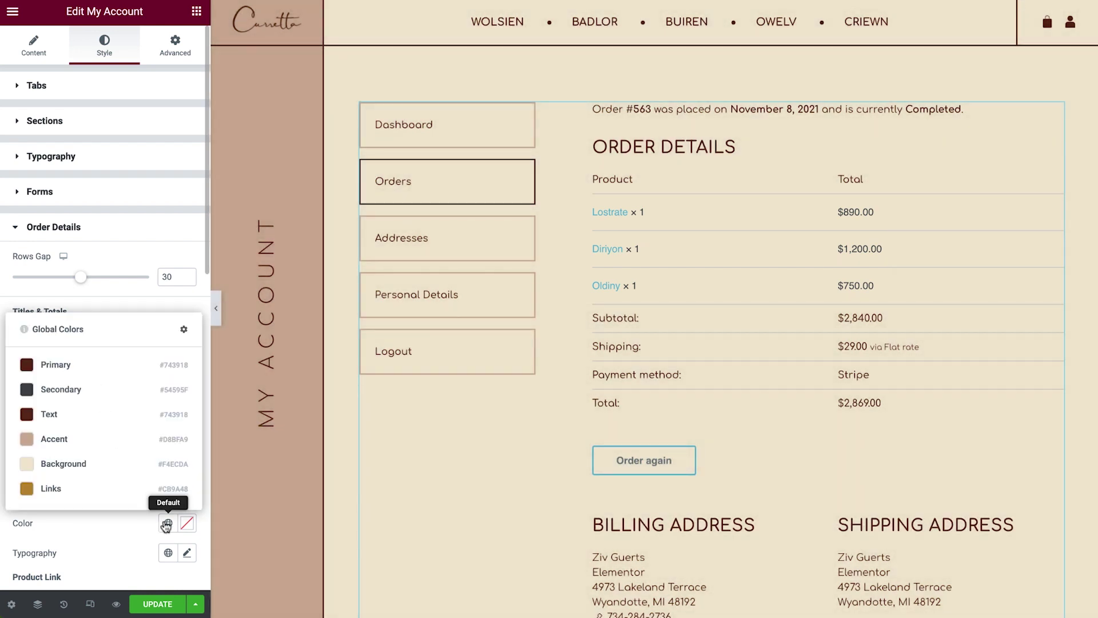
click(57, 371)
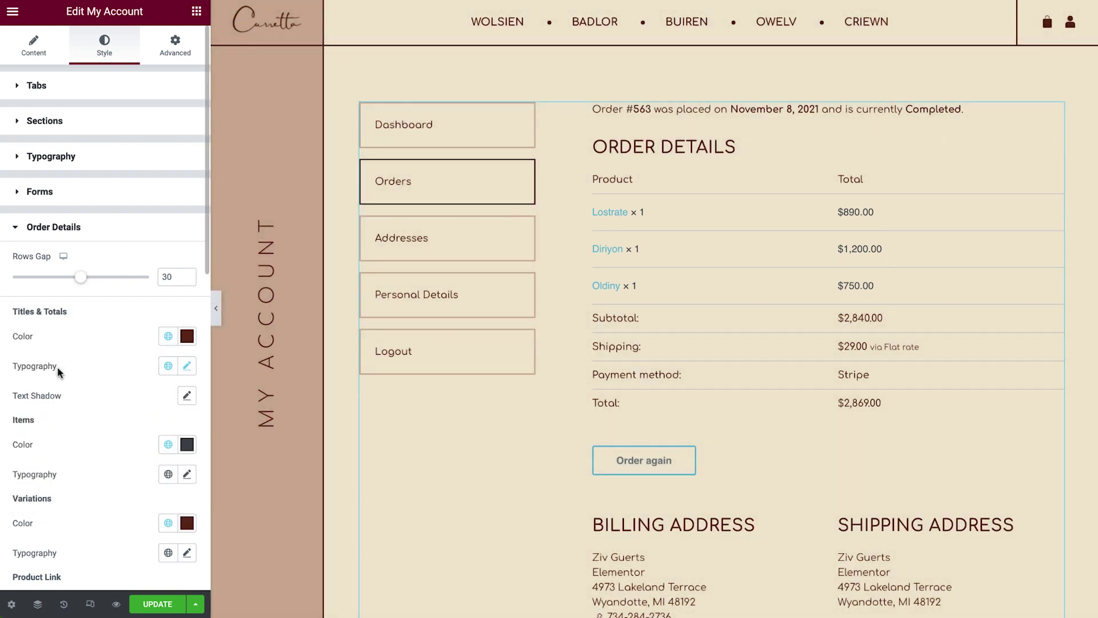
Step: Make the product links Primary brown and set the dividers border type to None
scroll(59, 372, down, 3)
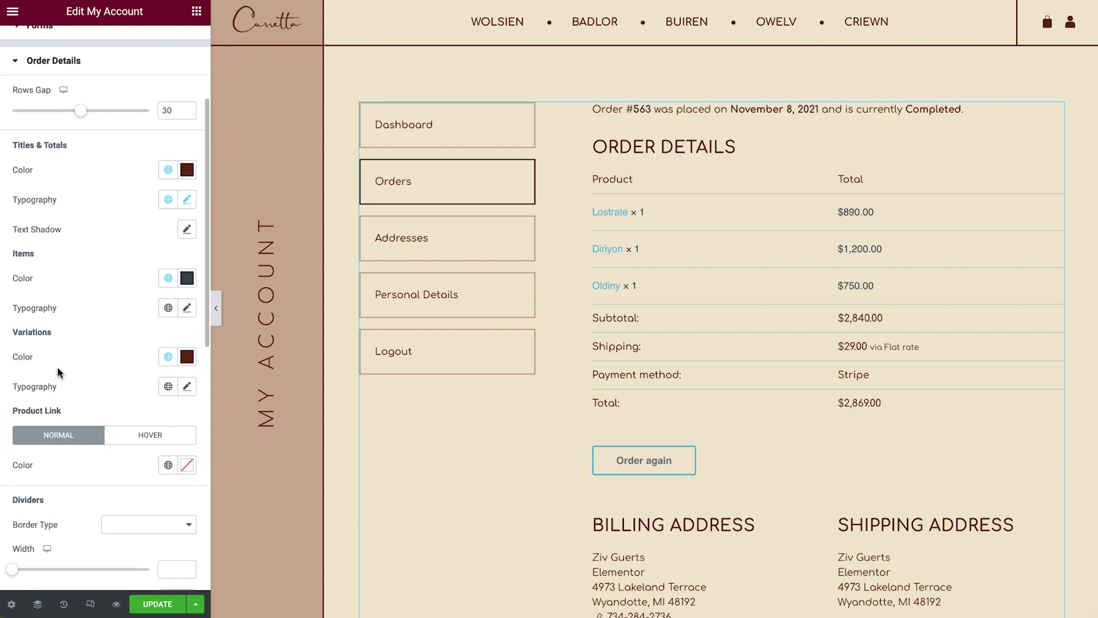
scroll(59, 372, down, 2)
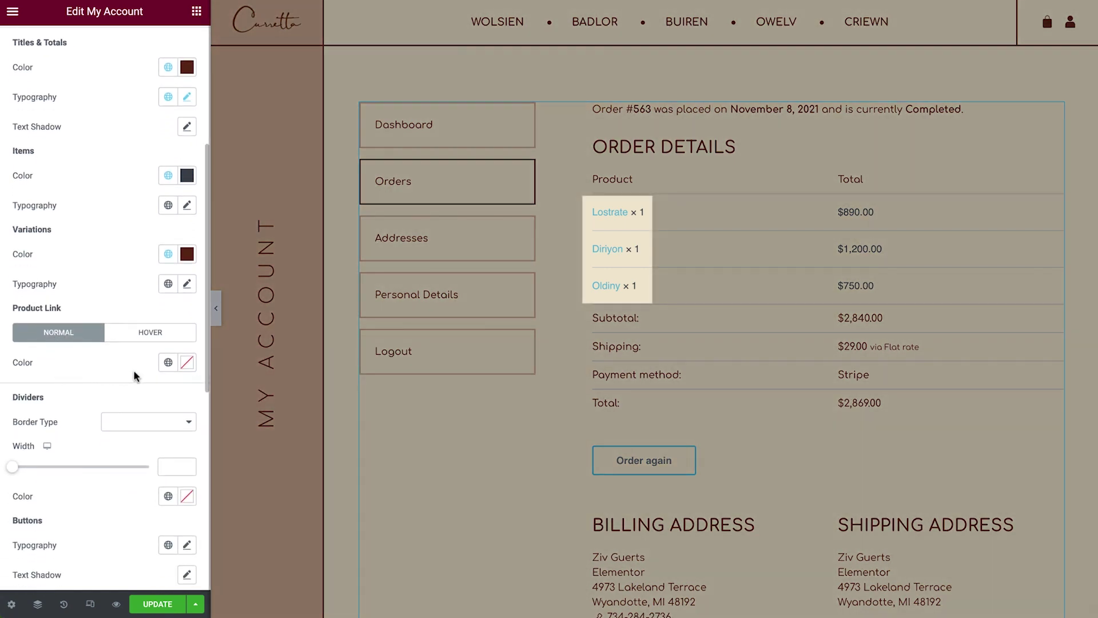
click(165, 363)
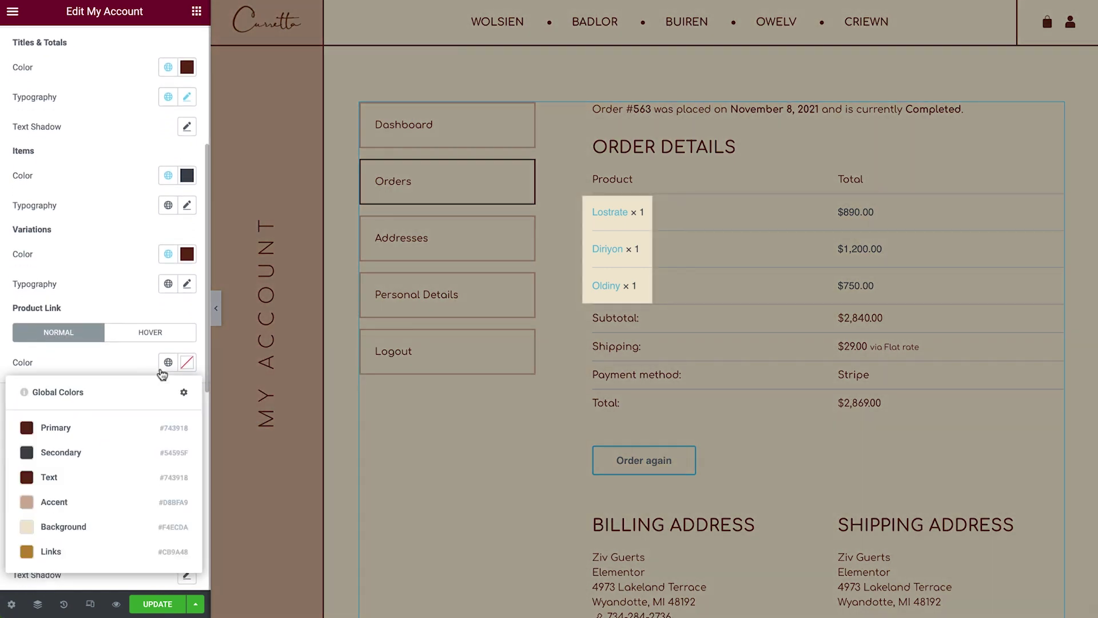
click(99, 435)
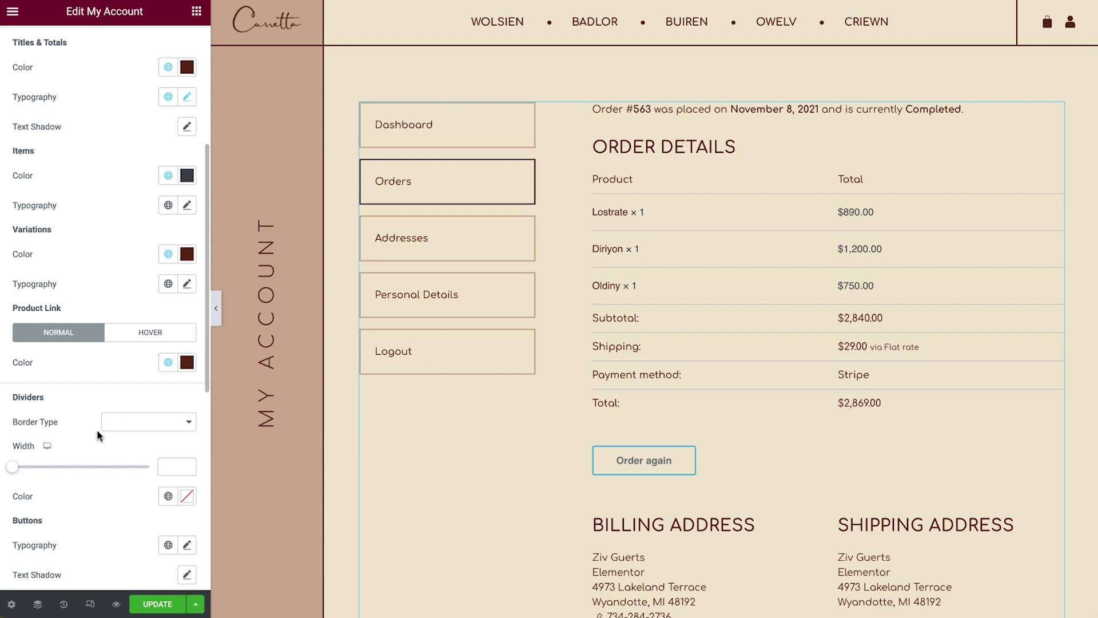
click(132, 424)
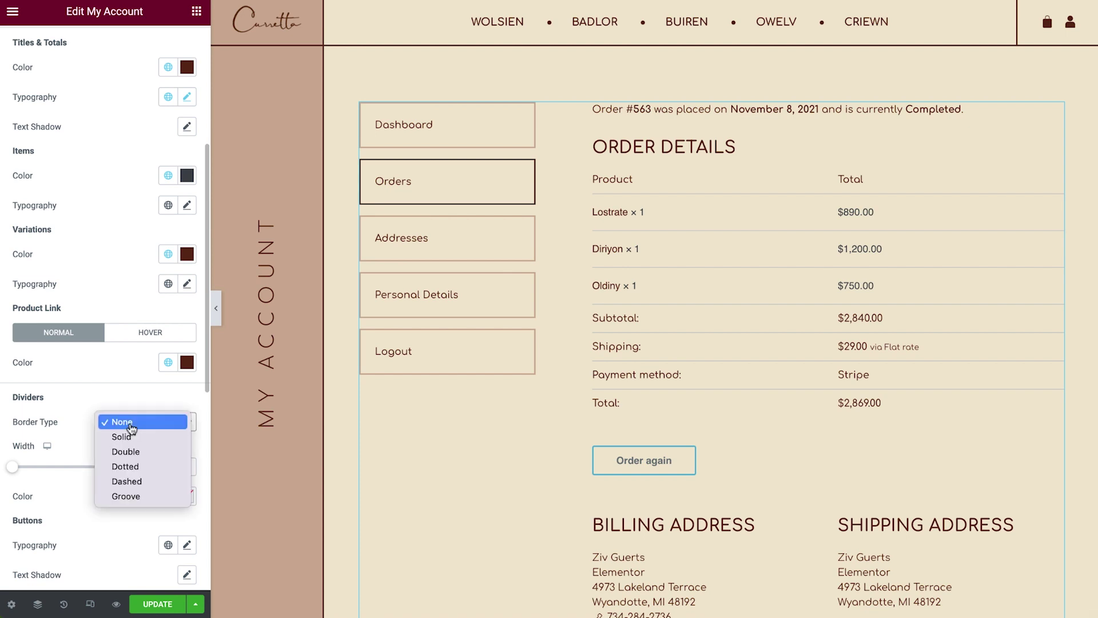
click(132, 426)
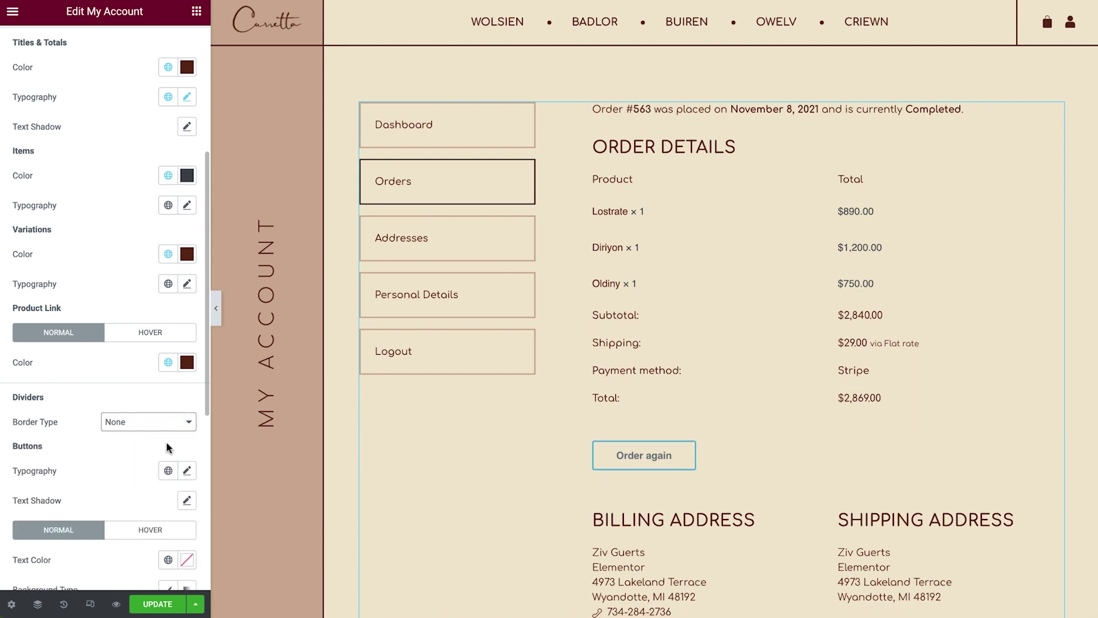
Step: Give the Order again button the Accent font and Primary brown text
scroll(169, 448, down, 3)
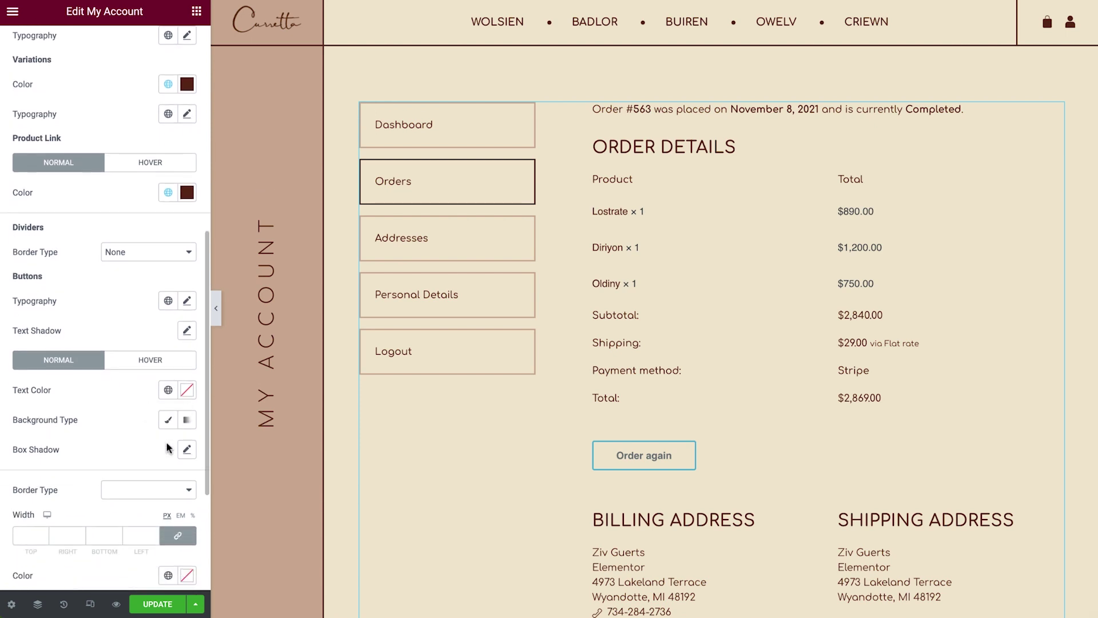
scroll(169, 448, down, 3)
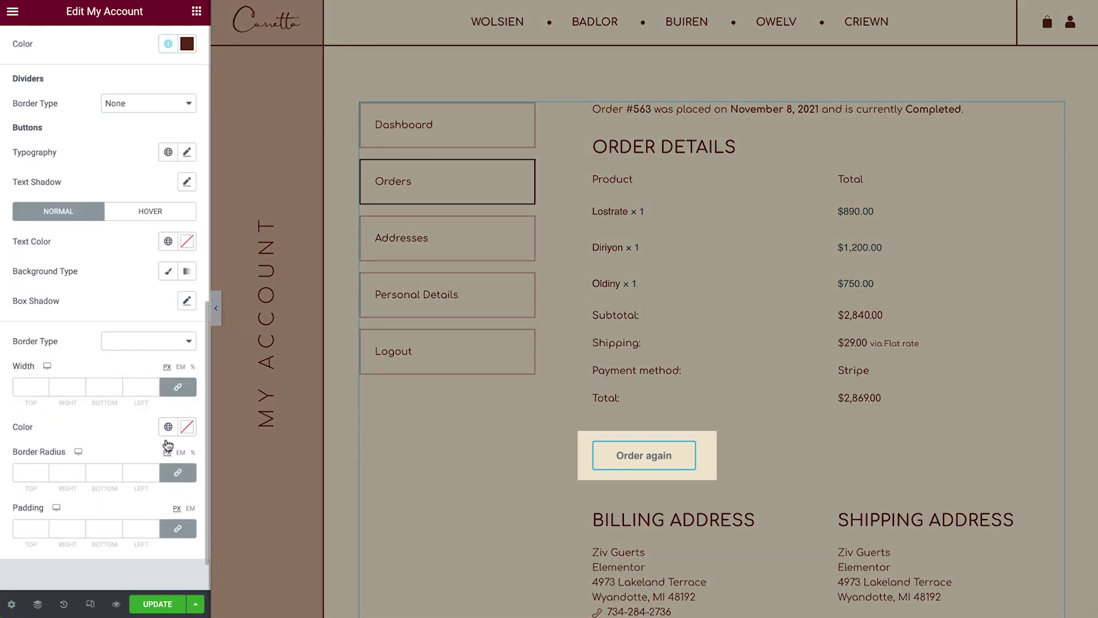
click(168, 152)
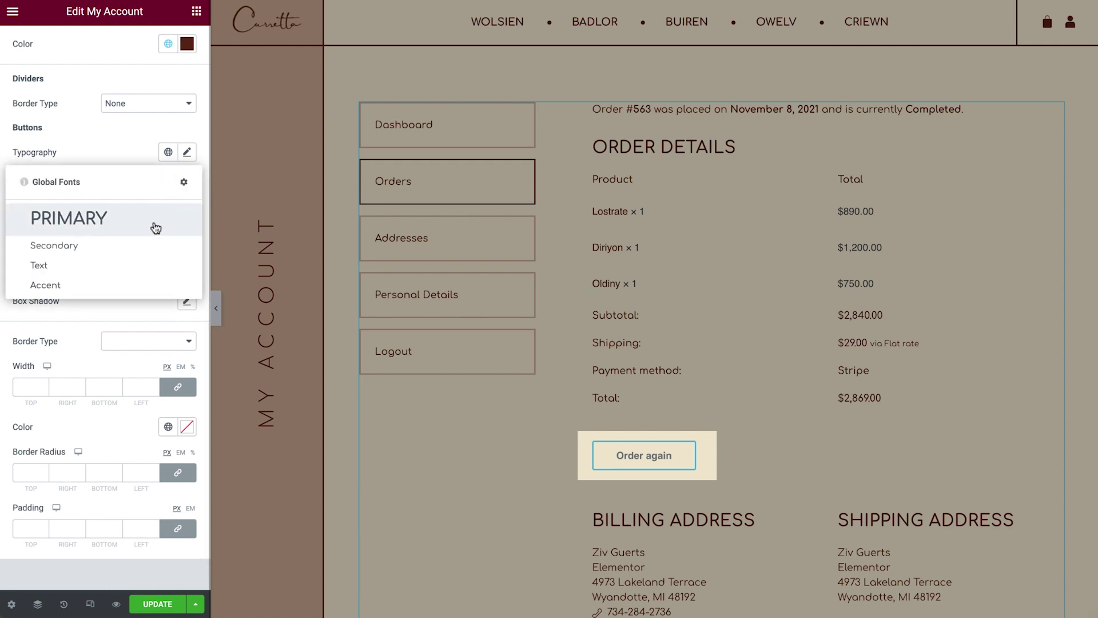
click(128, 284)
click(169, 241)
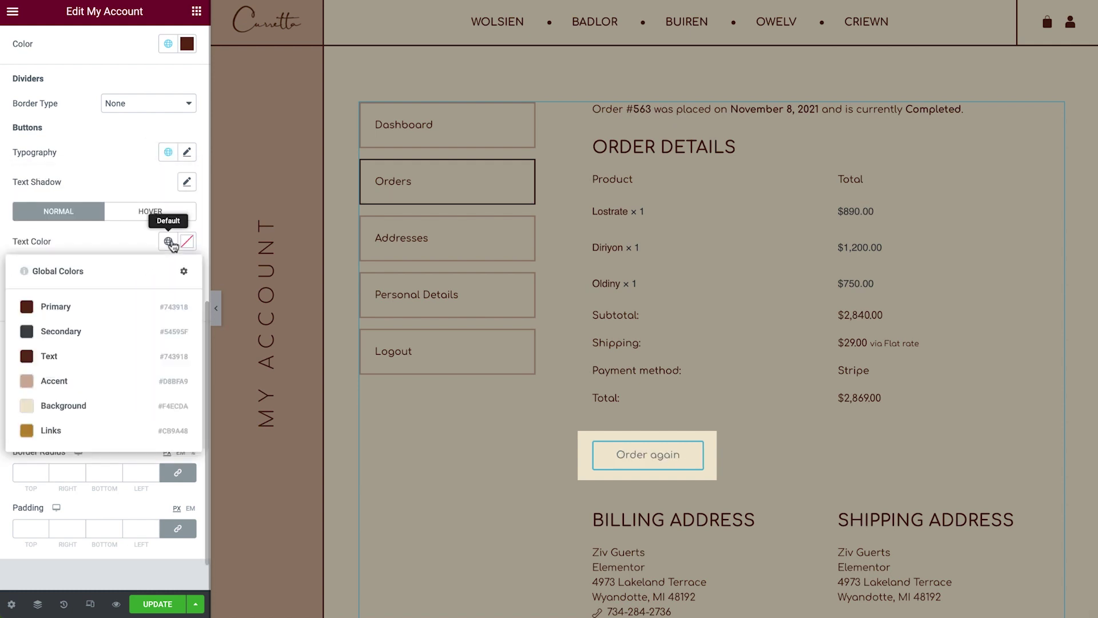
click(95, 312)
Step: Add a solid Primary brown border to the button with 0 corner radius
click(143, 342)
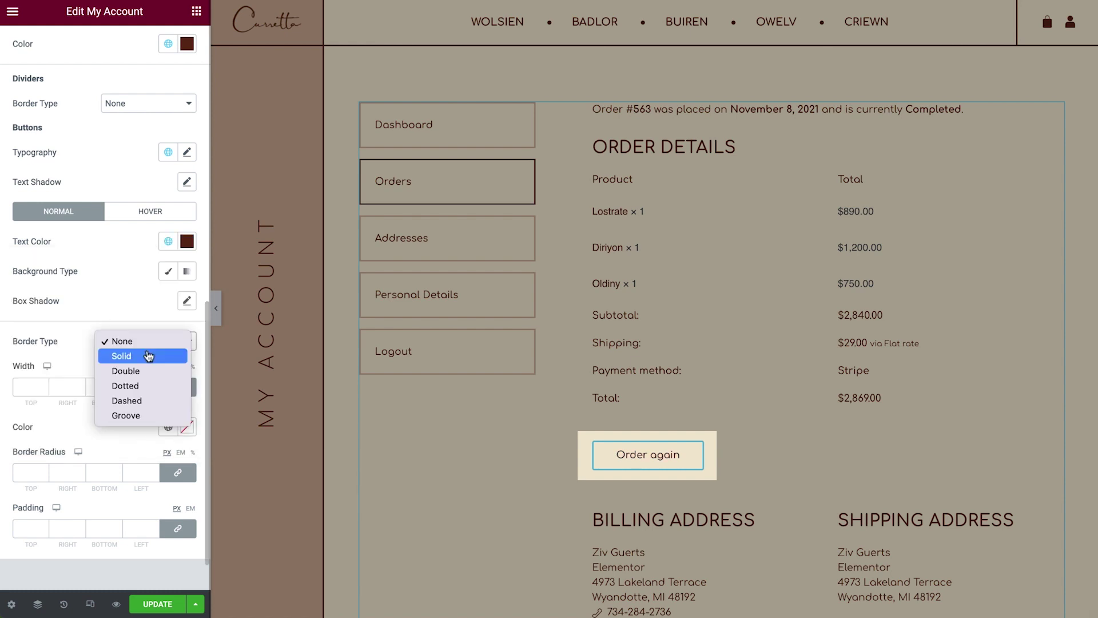
click(148, 356)
click(165, 426)
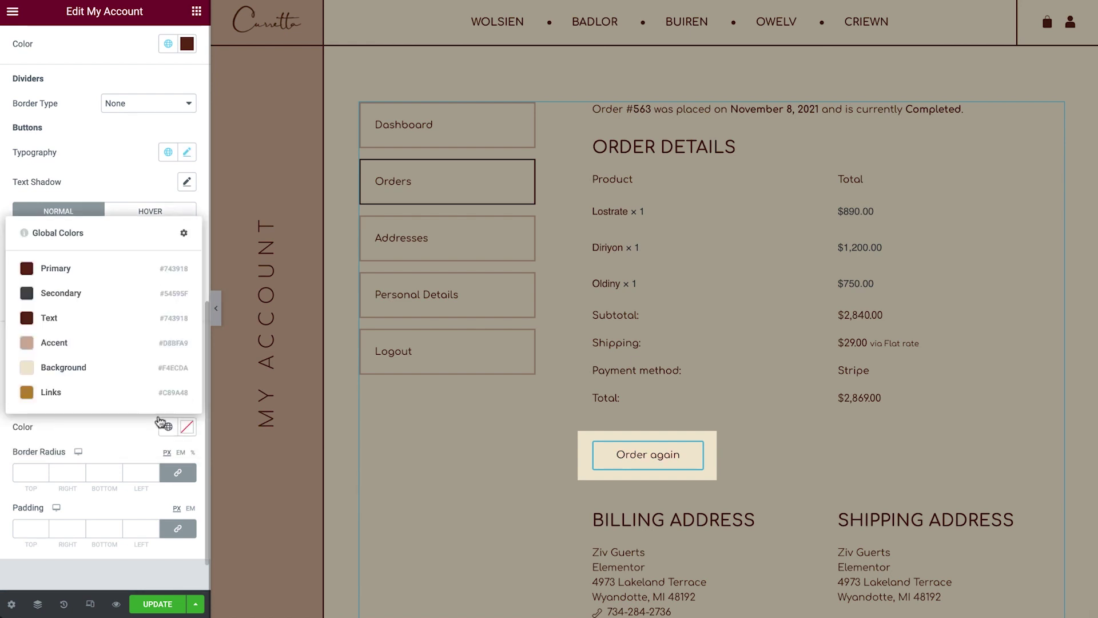
click(85, 277)
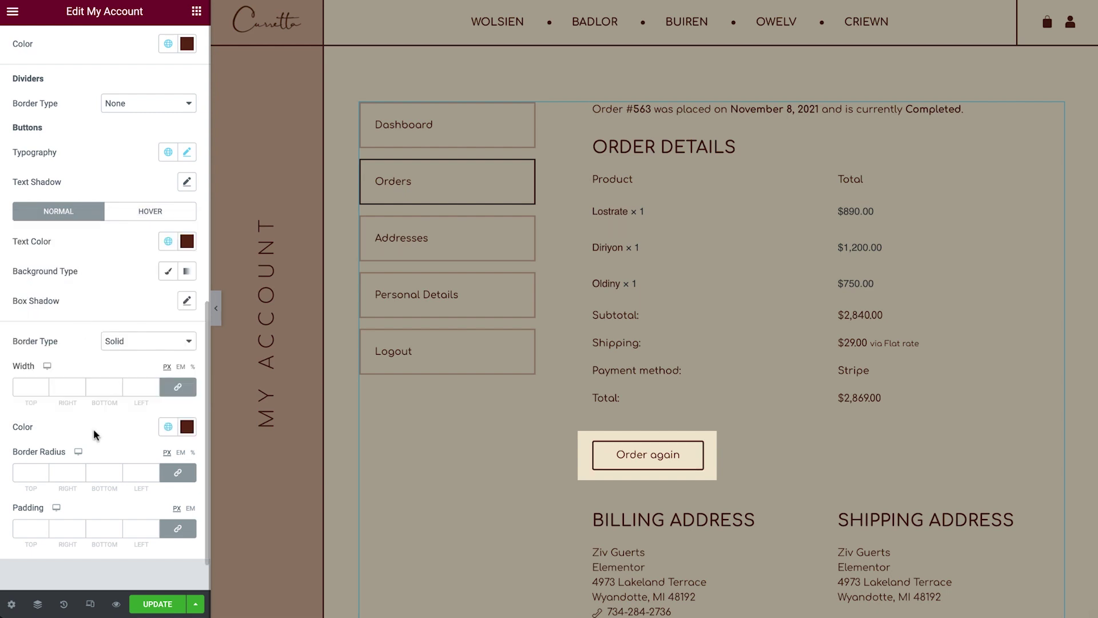
click(101, 473)
text(0)
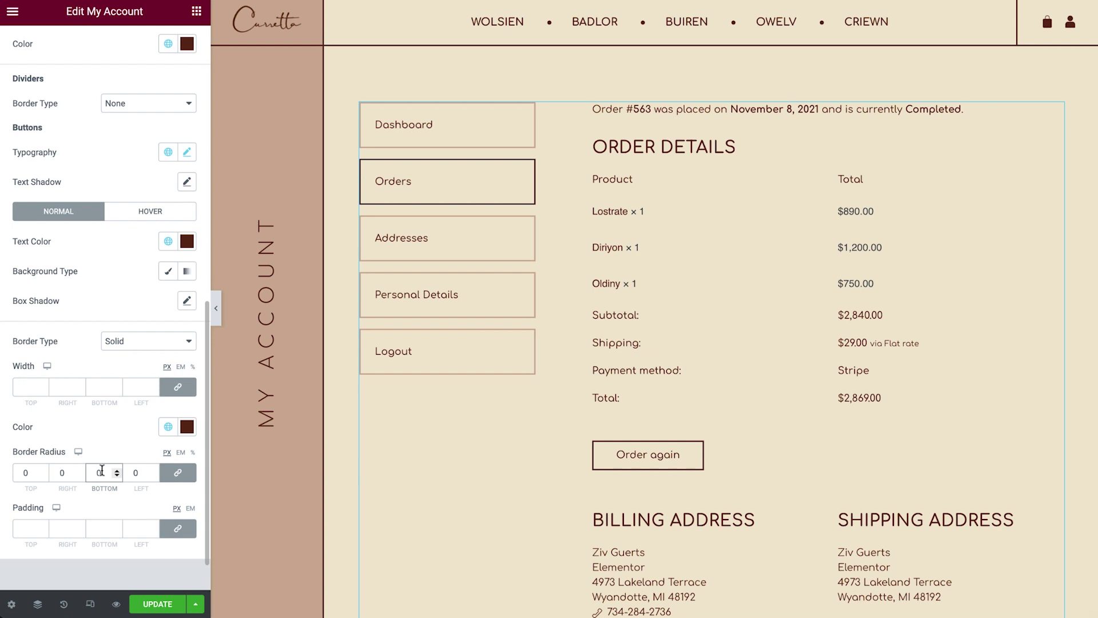
Step: Switch to mobile responsive mode and preview the Addresses tab
click(87, 610)
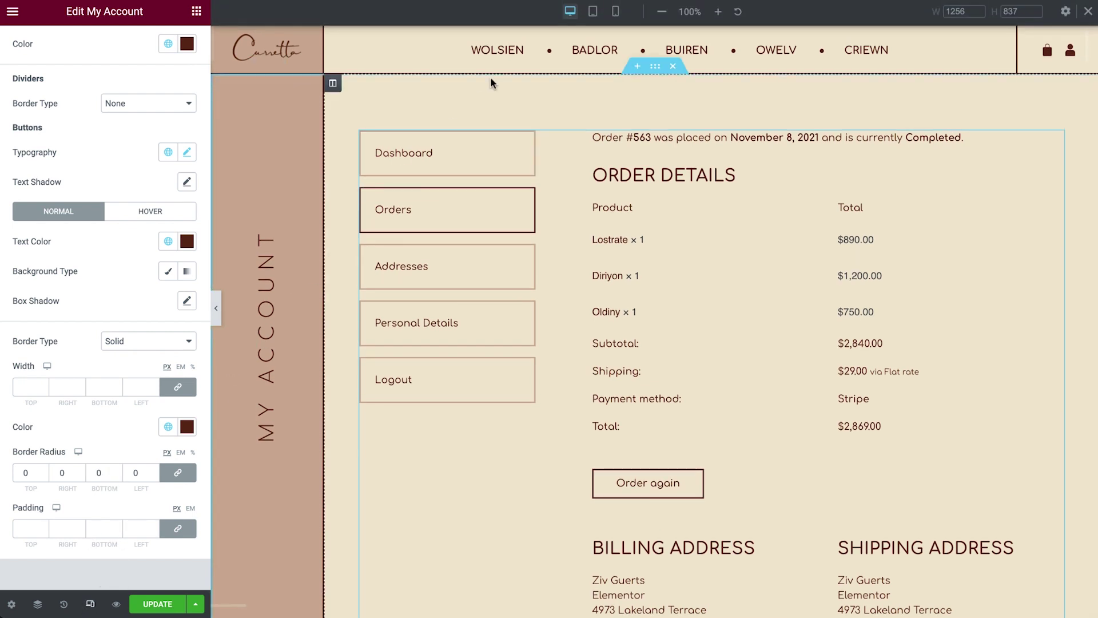
click(615, 13)
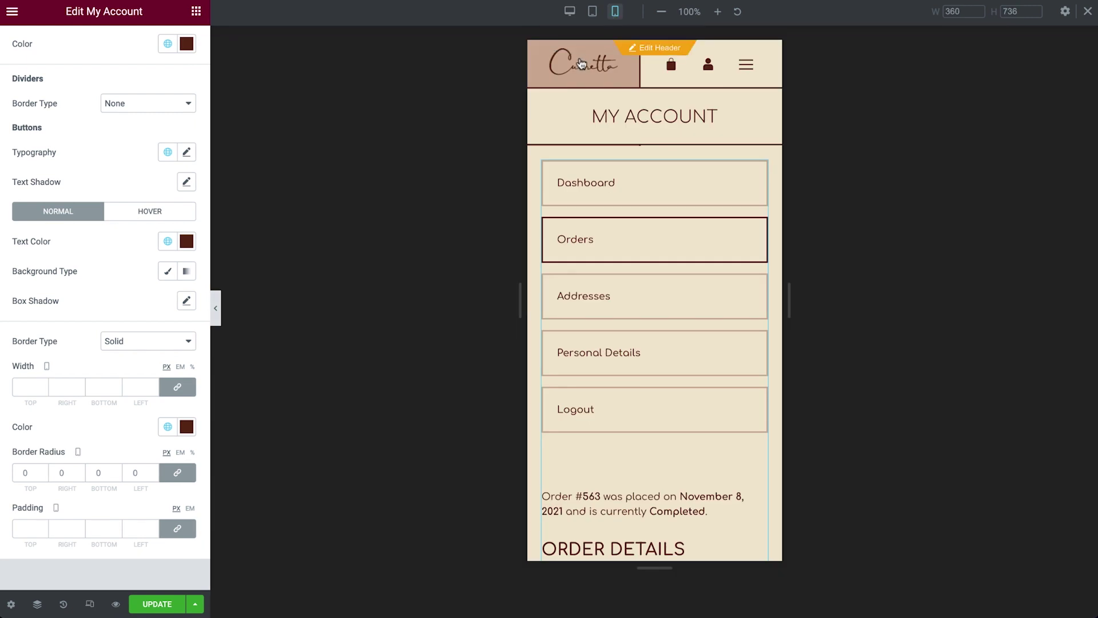
scroll(540, 97, down, 1)
scroll(540, 97, down, 2)
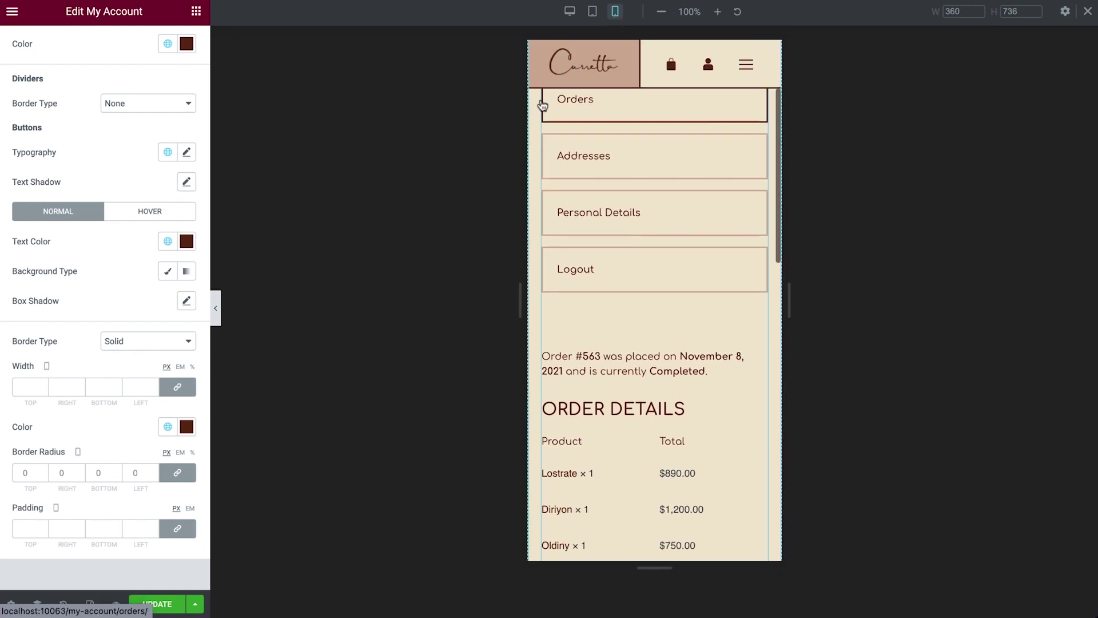
click(626, 121)
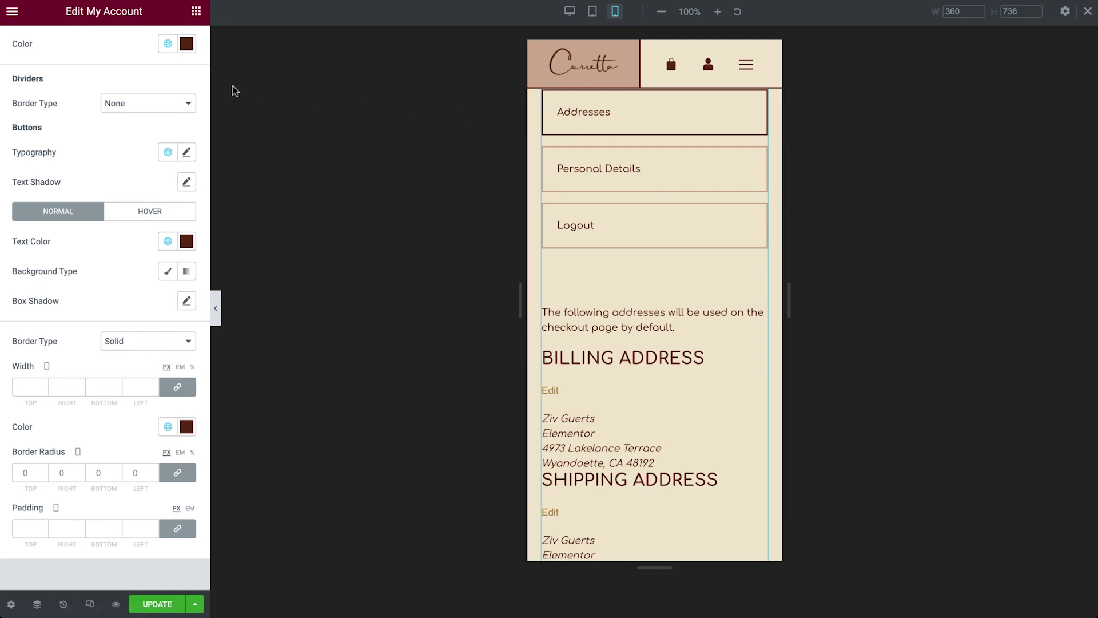
scroll(158, 77, up, 2)
scroll(159, 78, up, 8)
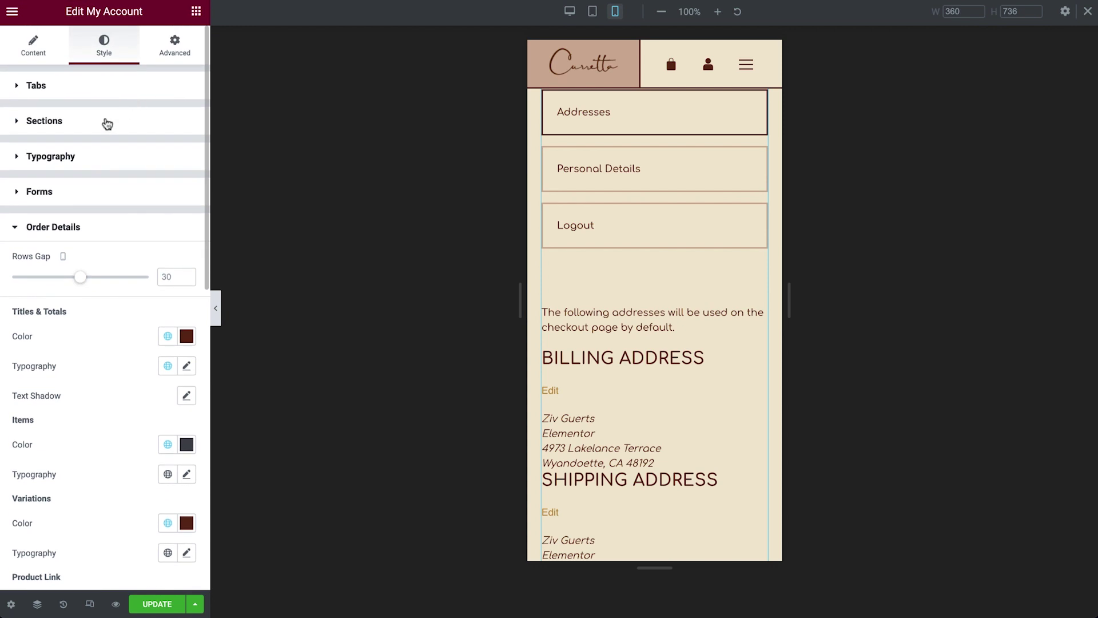
Step: Set the sections' bottom padding to 60 with the padding sides unlinked
click(95, 128)
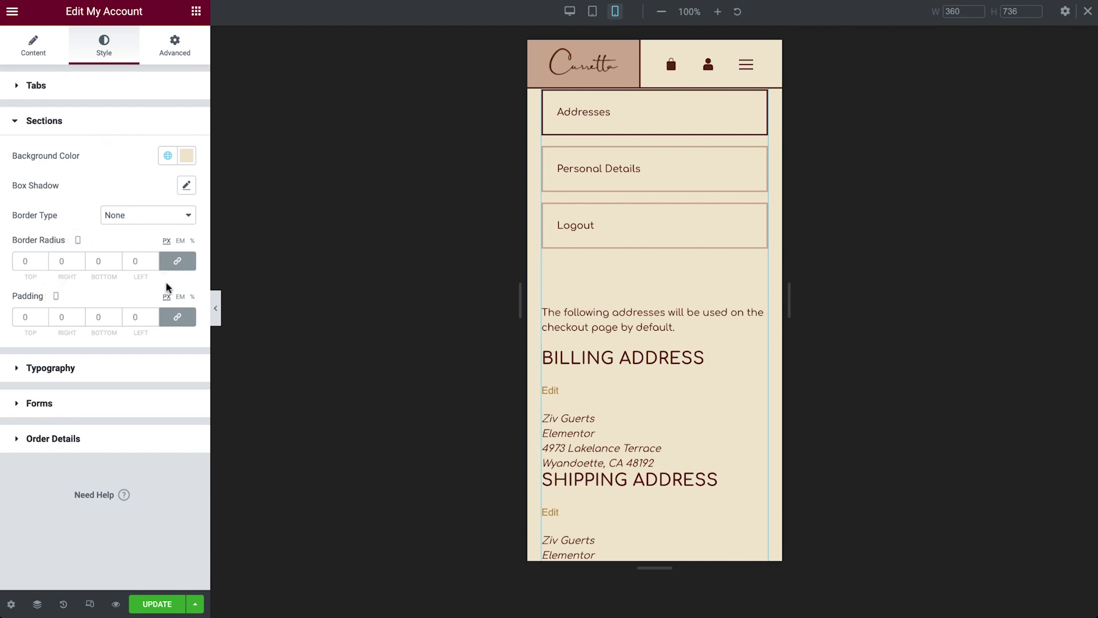
click(178, 318)
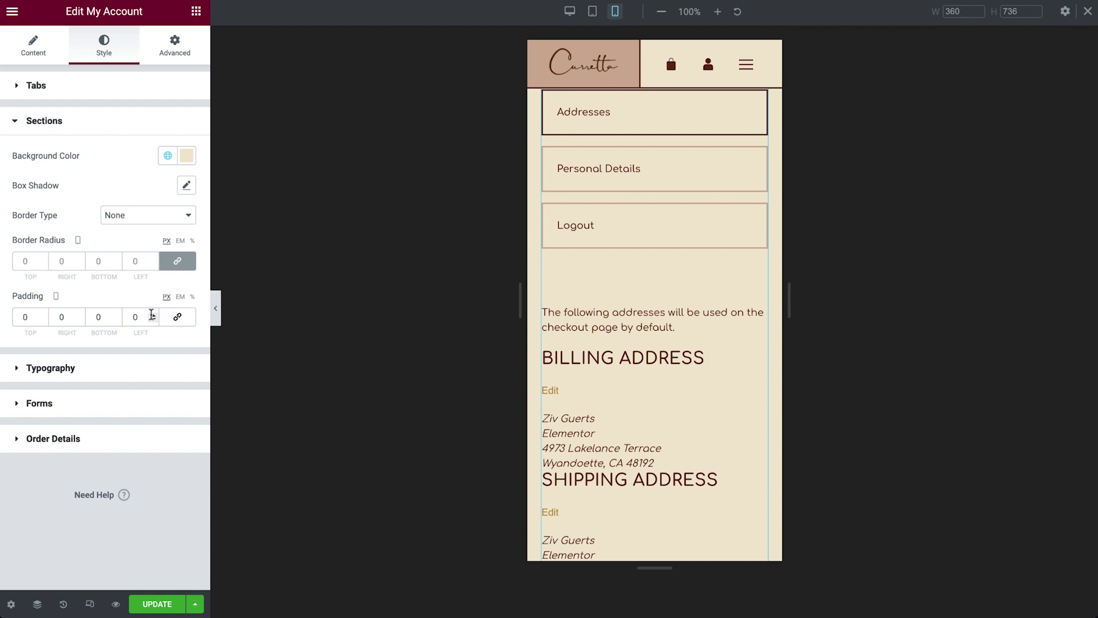
click(105, 317)
text(60)
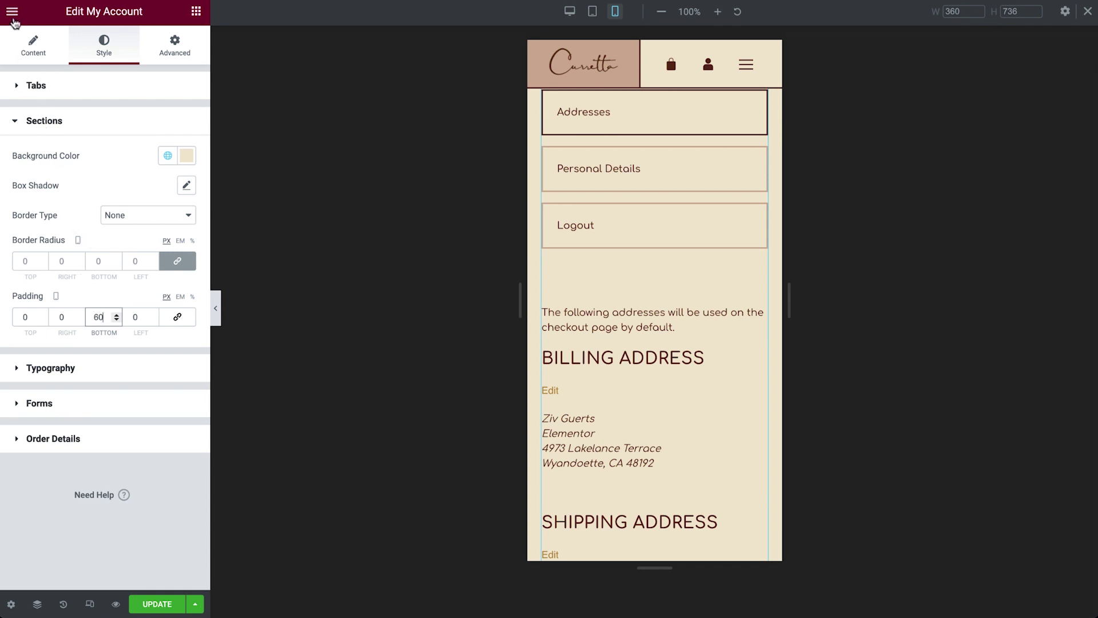
Step: Choose 'My account' as the My Account page under Site Settings > WooCommerce
click(12, 12)
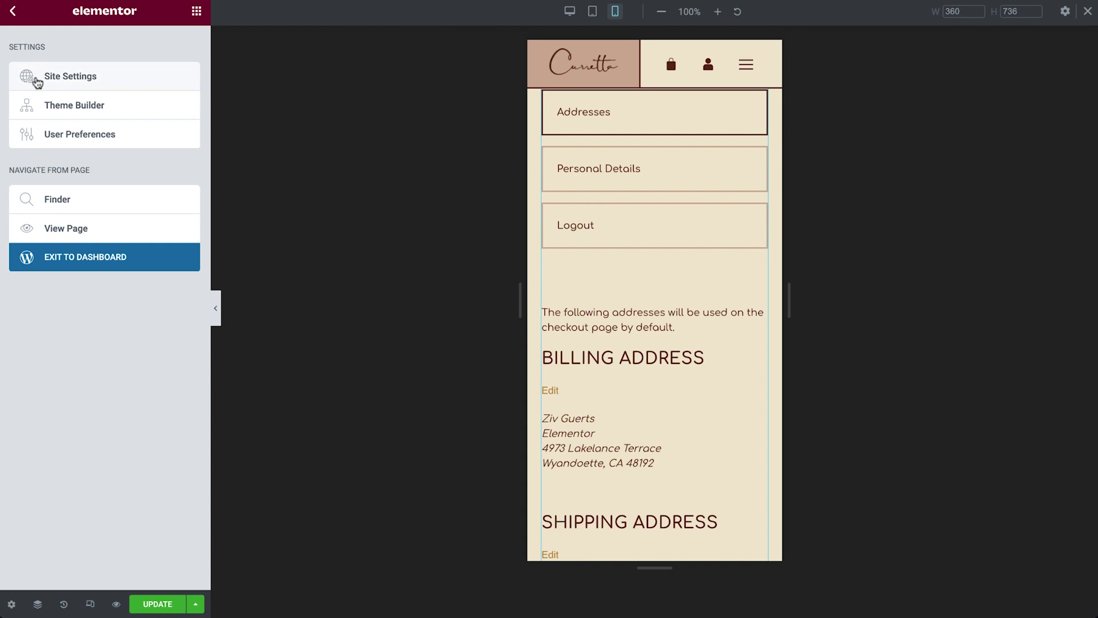
click(36, 79)
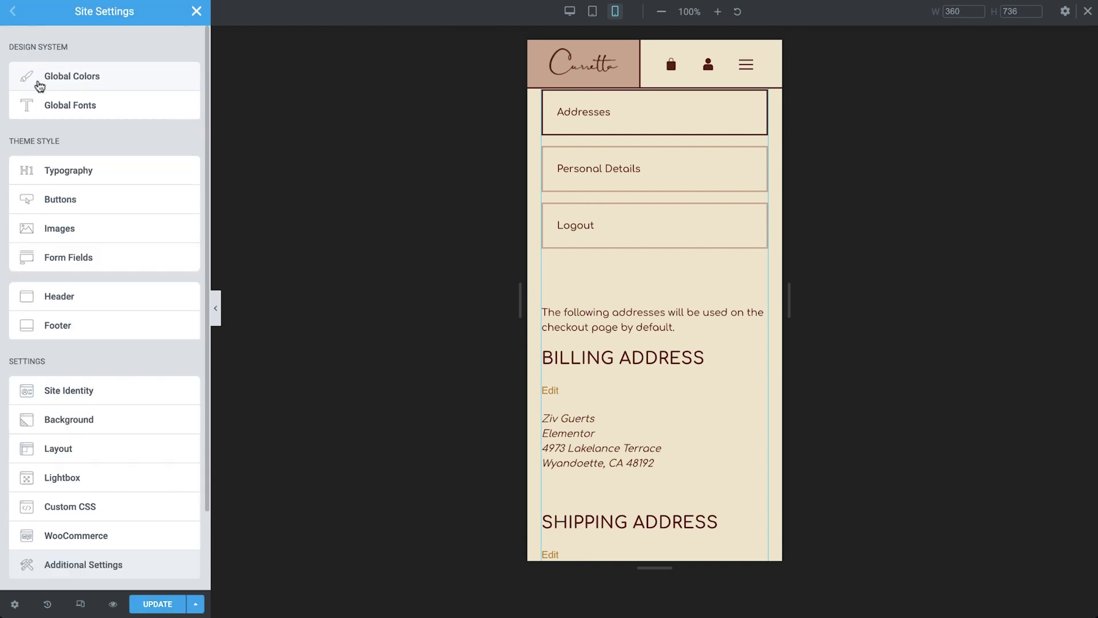
click(40, 536)
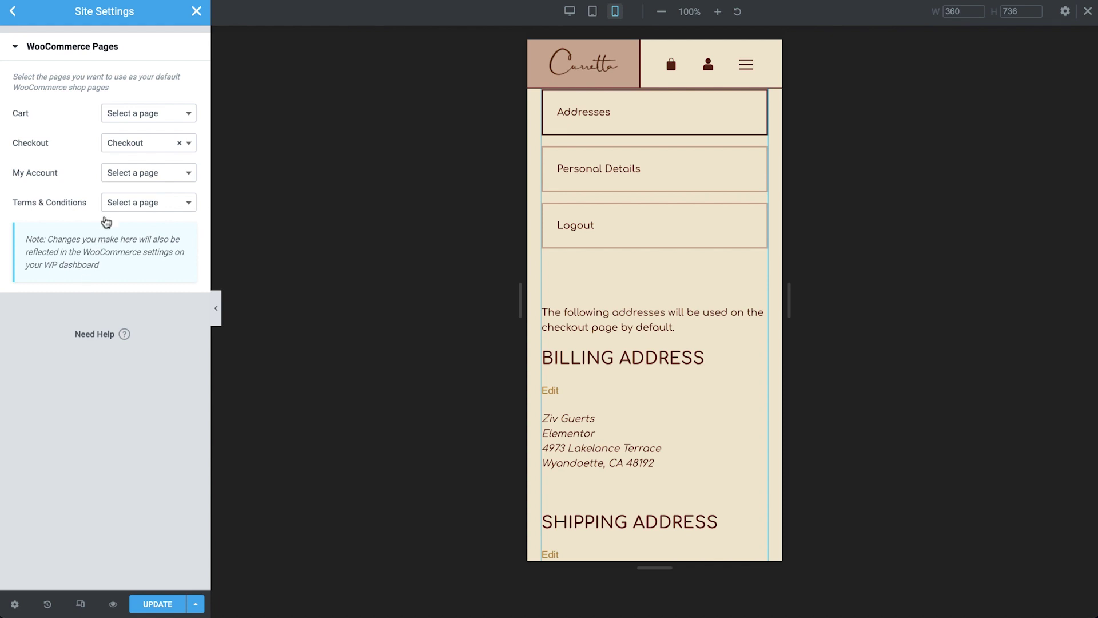
click(124, 181)
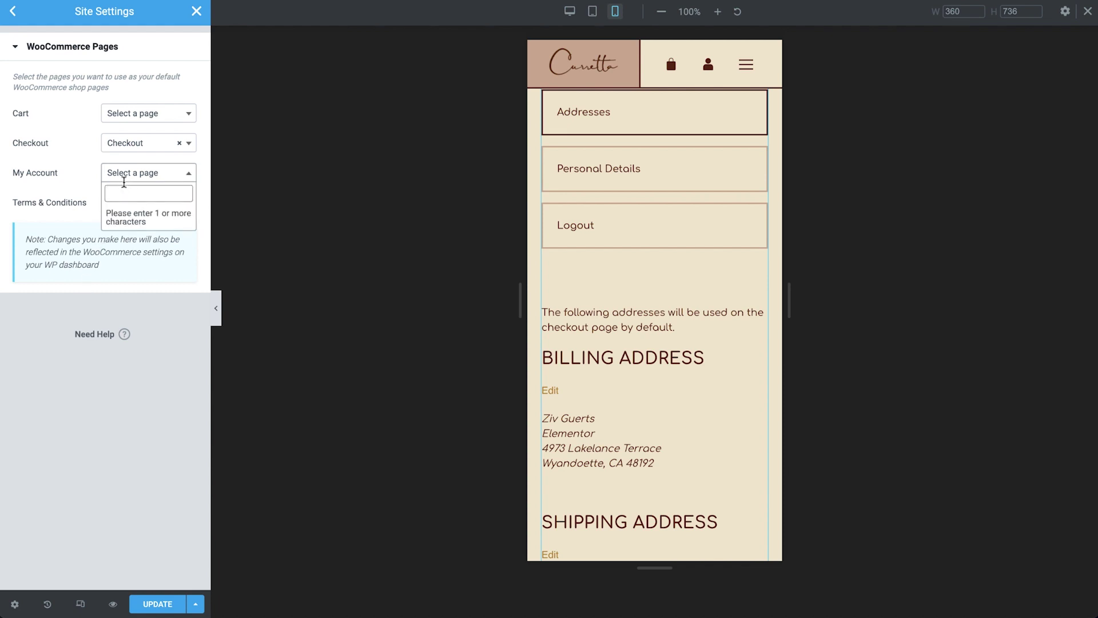
text(my)
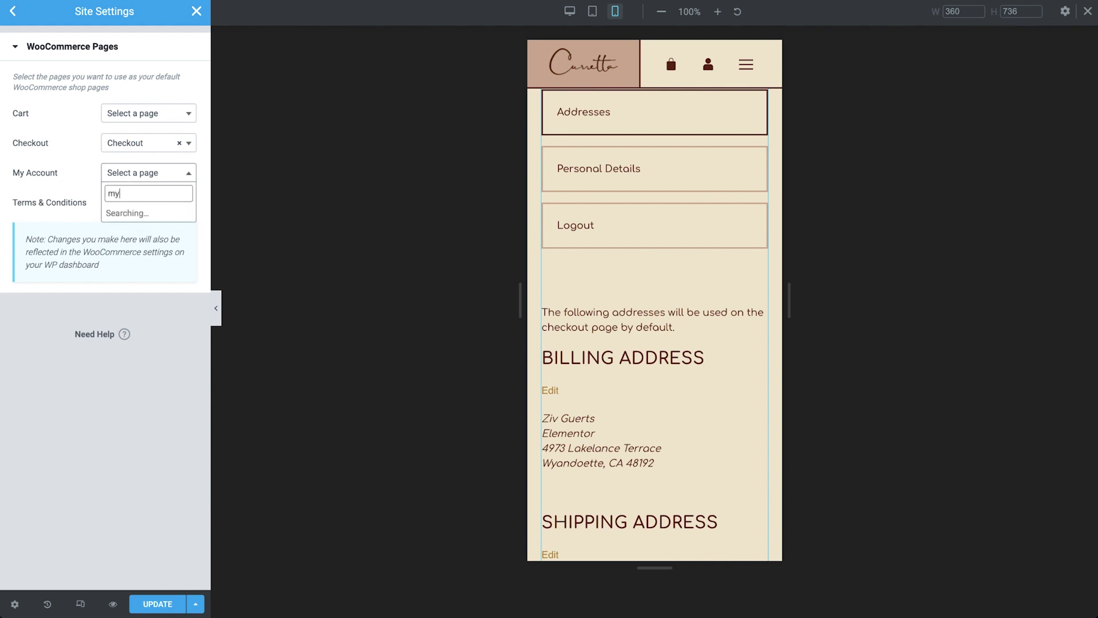
click(122, 216)
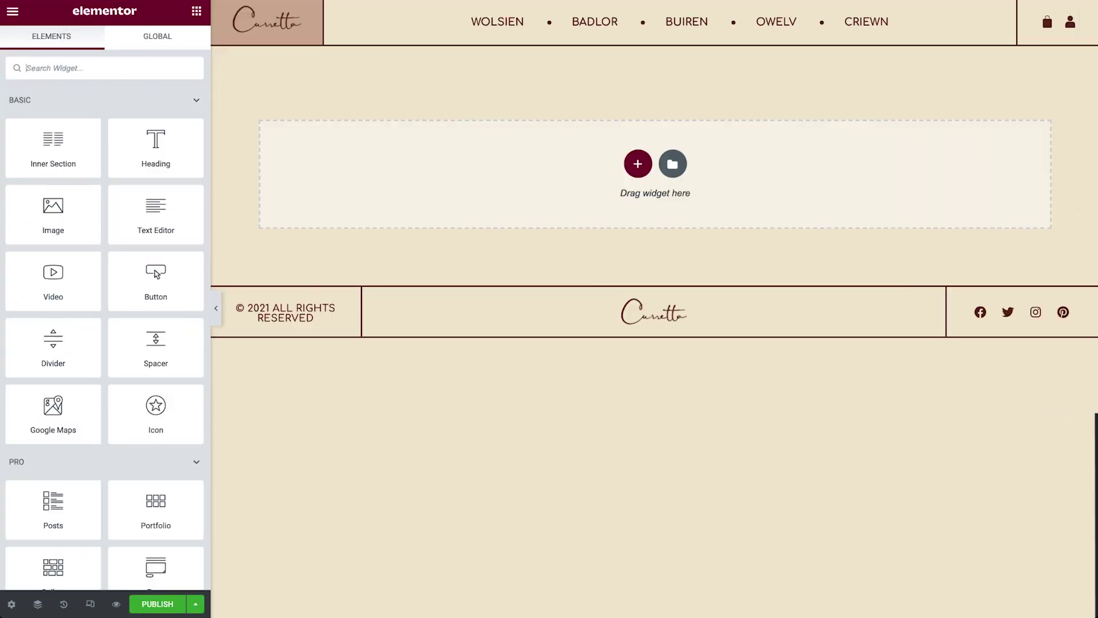
Step: Drop the My Account widget into the empty section, publish, and save it as the account page
text(my account)
drag(39, 109, 613, 166)
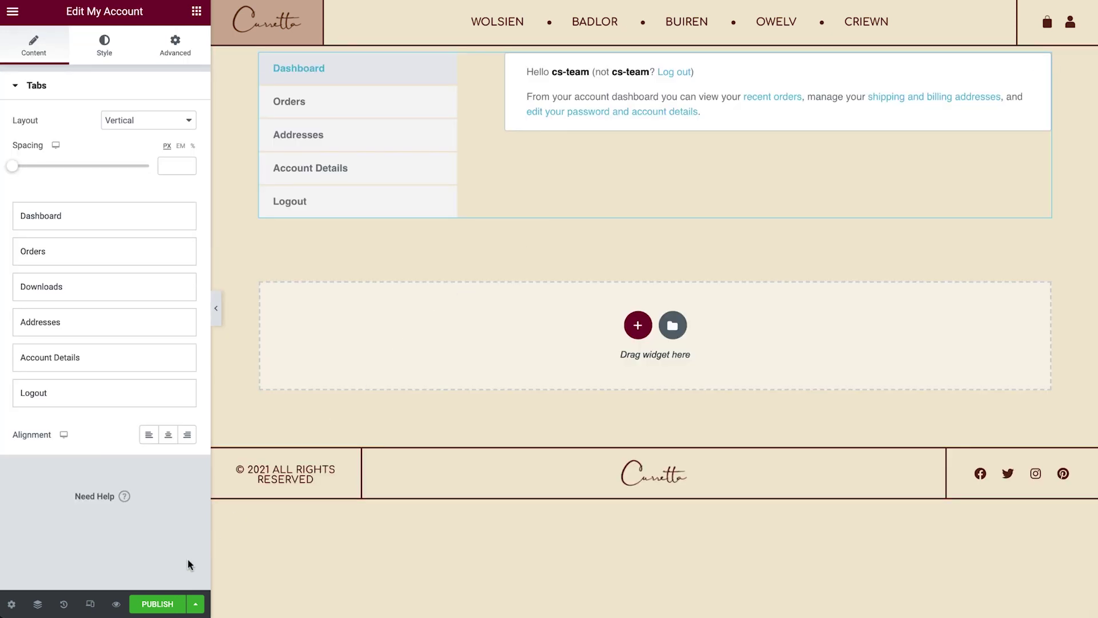
click(146, 605)
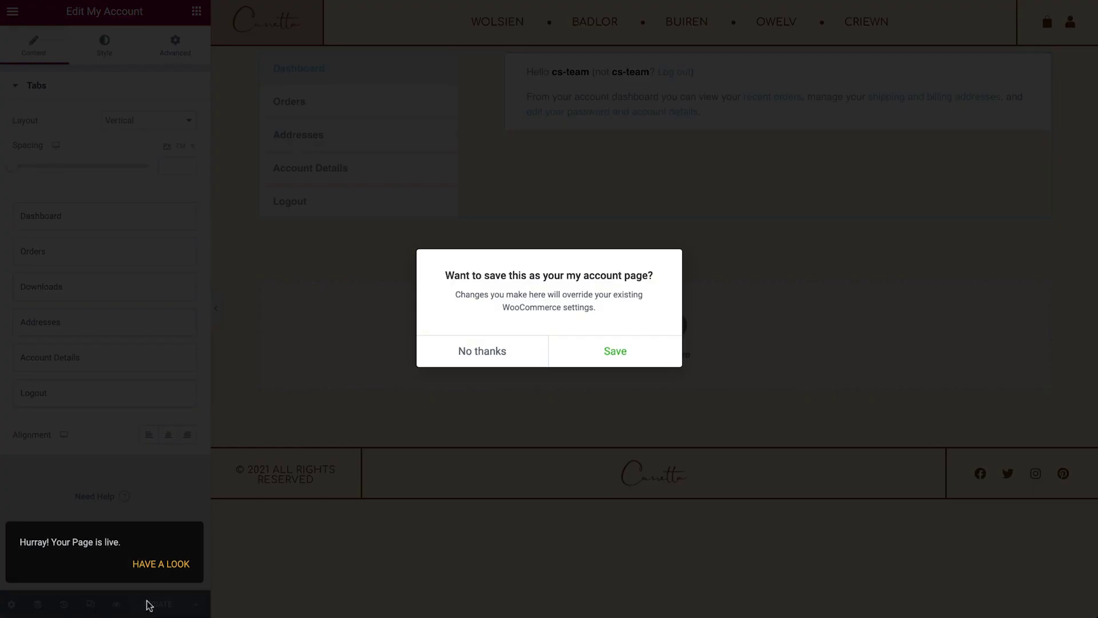
click(579, 360)
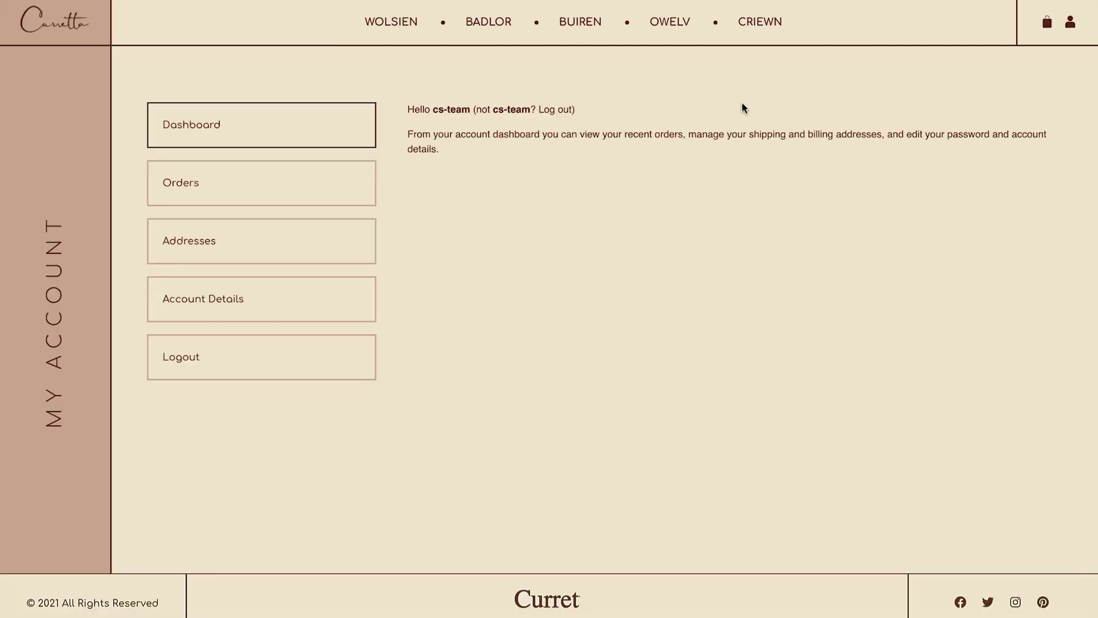
Step: View the Orders tab on the live page to see completed order #678
click(213, 177)
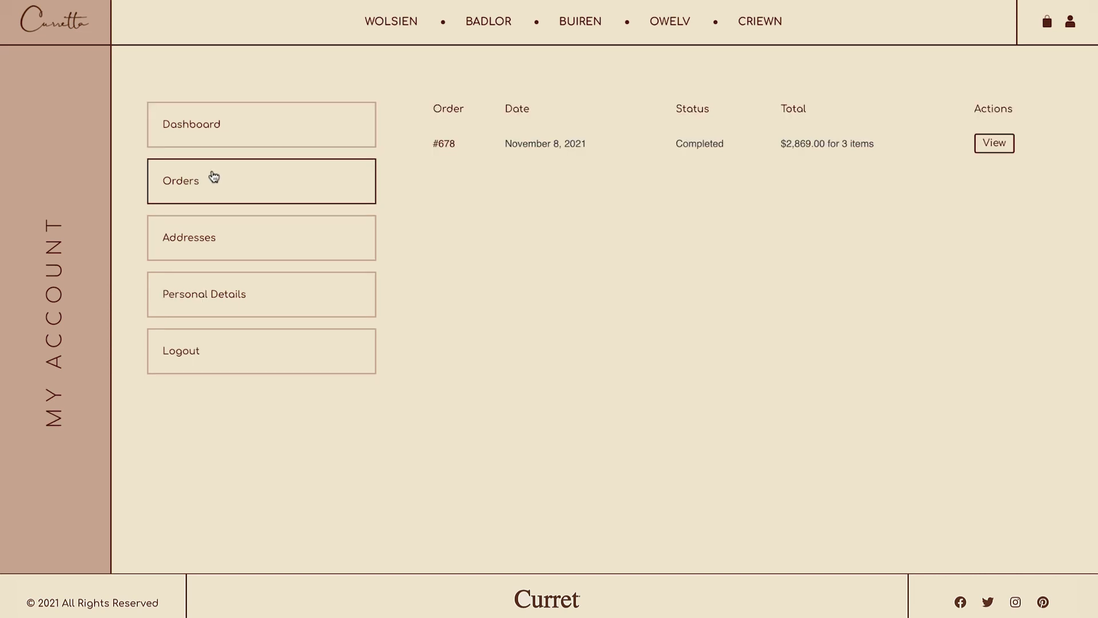